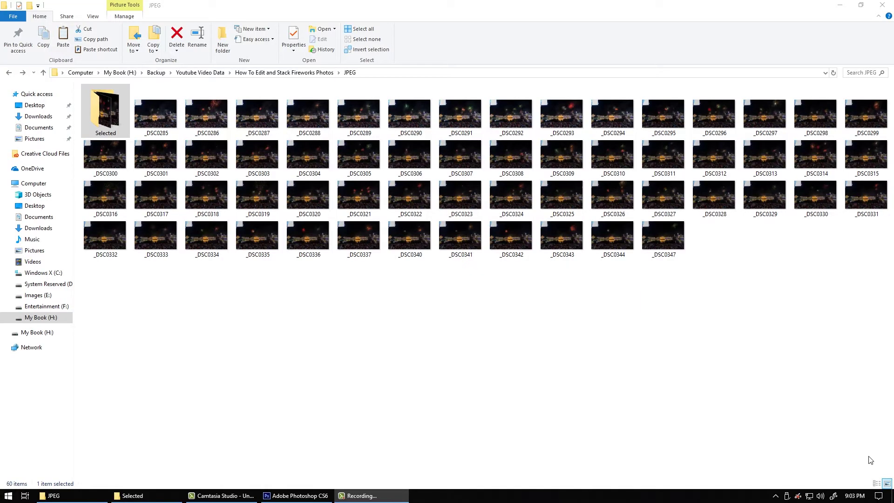
Open the Selected subfolder, then try Load Files into Stack and Photomerge in Photoshop.
{"action": "left_click", "coordinate": [652, 275]}
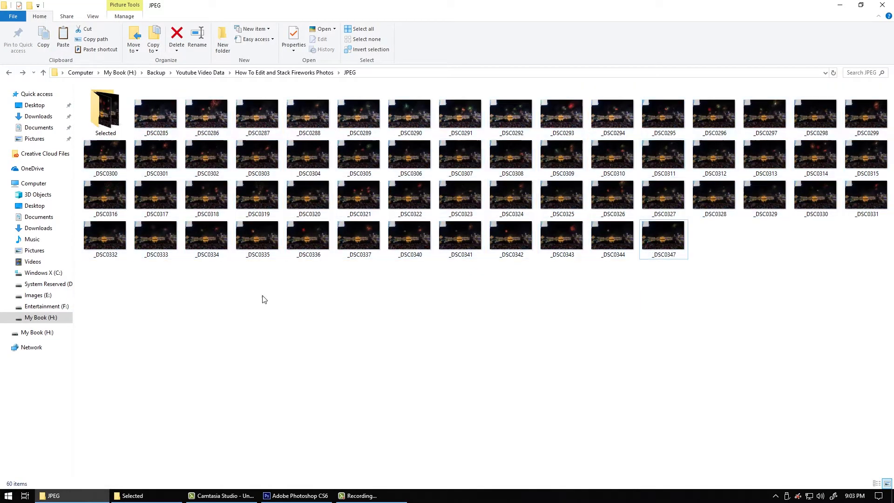
{"action": "double_click", "coordinate": [106, 113]}
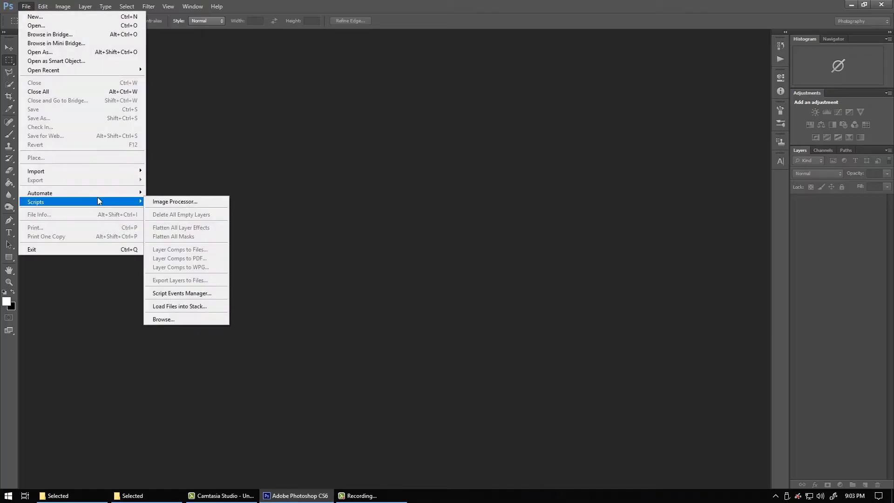
{"action": "left_click", "coordinate": [203, 307]}
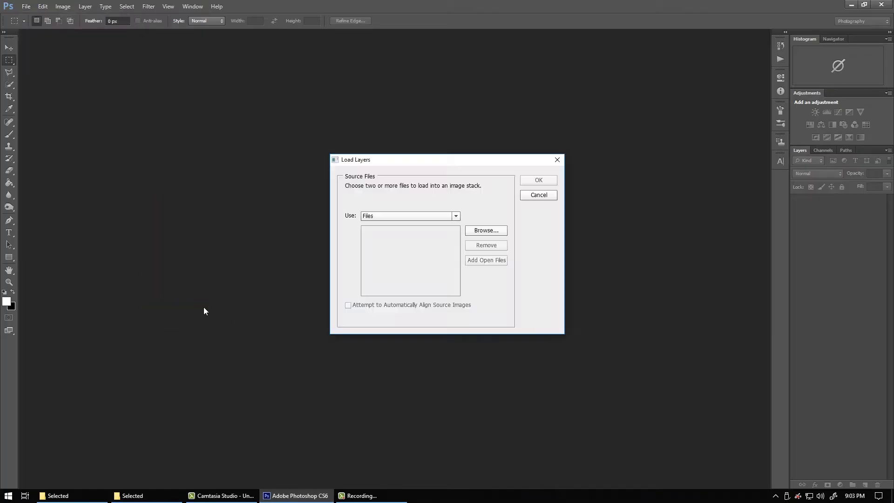
{"action": "left_click", "coordinate": [539, 194]}
{"action": "left_click", "coordinate": [26, 6]}
{"action": "left_click", "coordinate": [164, 310]}
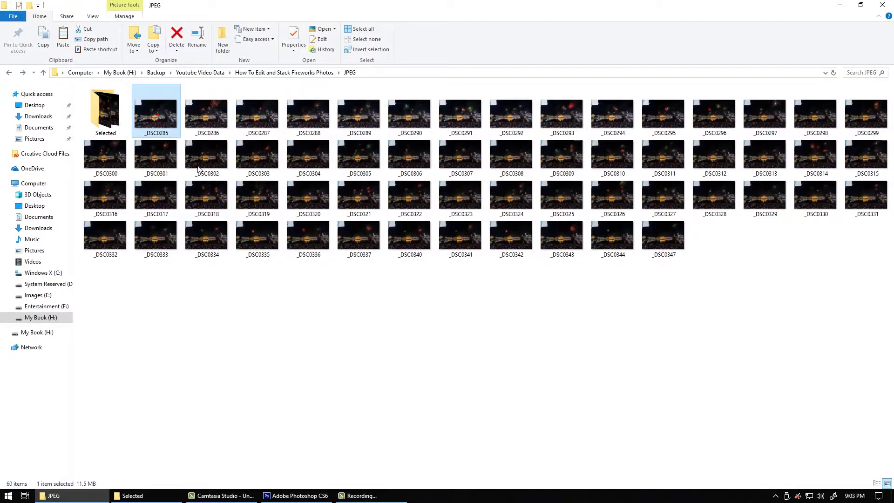
Reopen the Selected subfolder and select all ten fireworks photos.
{"action": "left_click", "coordinate": [651, 247], "text": "shift"}
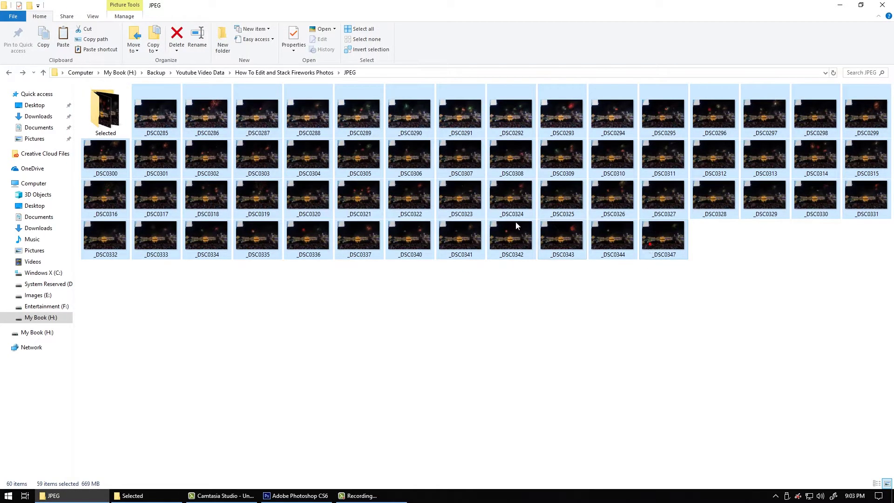
{"action": "left_click", "coordinate": [265, 297]}
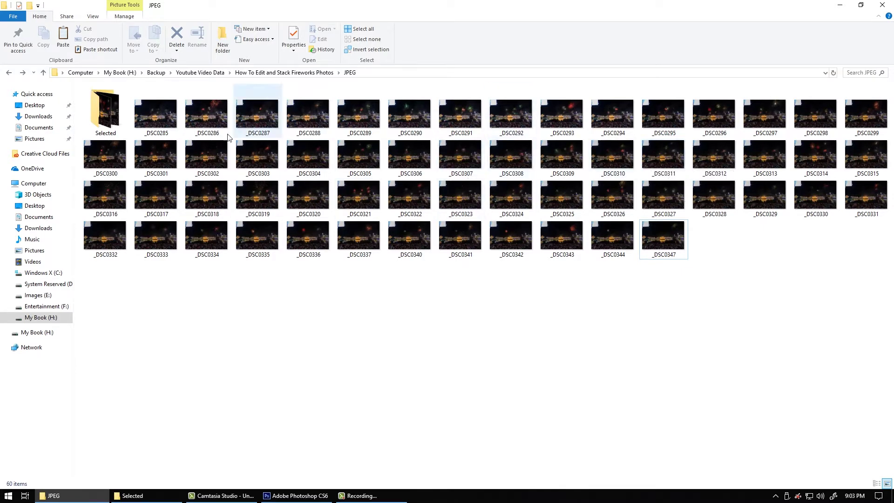
{"action": "double_click", "coordinate": [120, 128]}
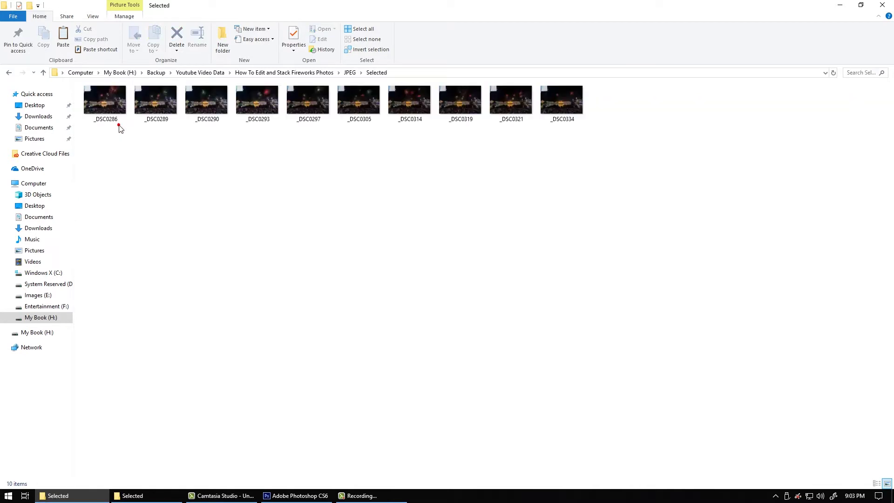
{"action": "left_click", "coordinate": [116, 123]}
{"action": "key", "text": "ctrl+a"}
Switch to Photoshop and start, then cancel, Load Files into Stack.
{"action": "left_click", "coordinate": [284, 201]}
{"action": "left_click", "coordinate": [296, 496]}
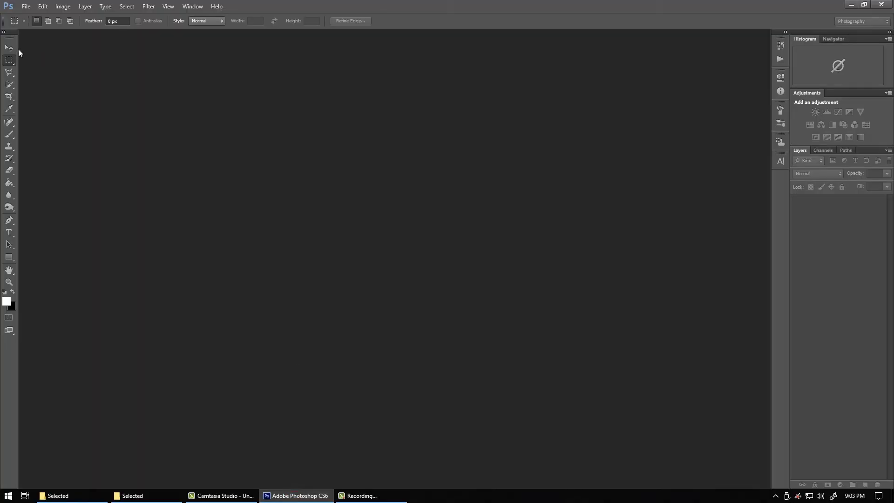
{"action": "left_click", "coordinate": [27, 7]}
{"action": "mouse_move", "coordinate": [35, 202]}
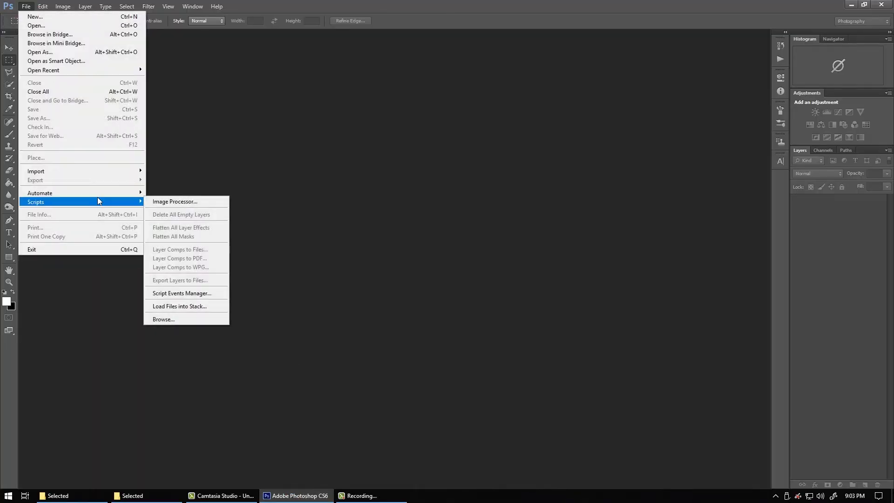
{"action": "left_click", "coordinate": [203, 307]}
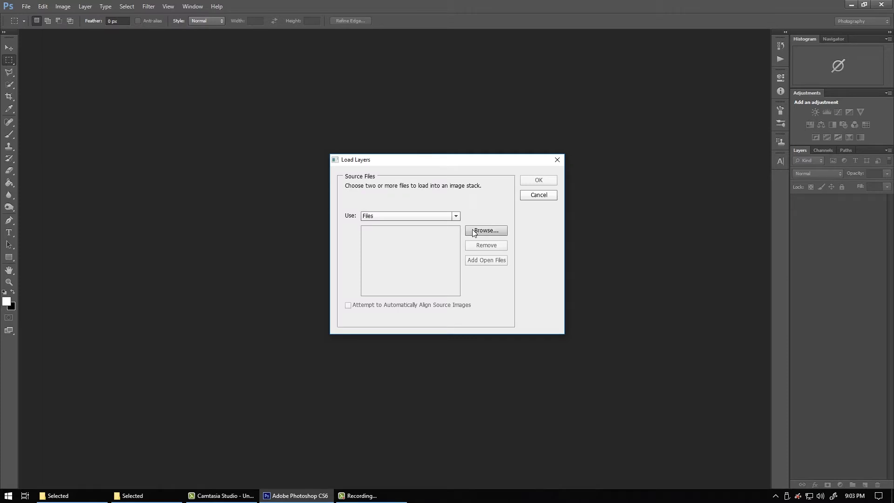
{"action": "left_click", "coordinate": [540, 196]}
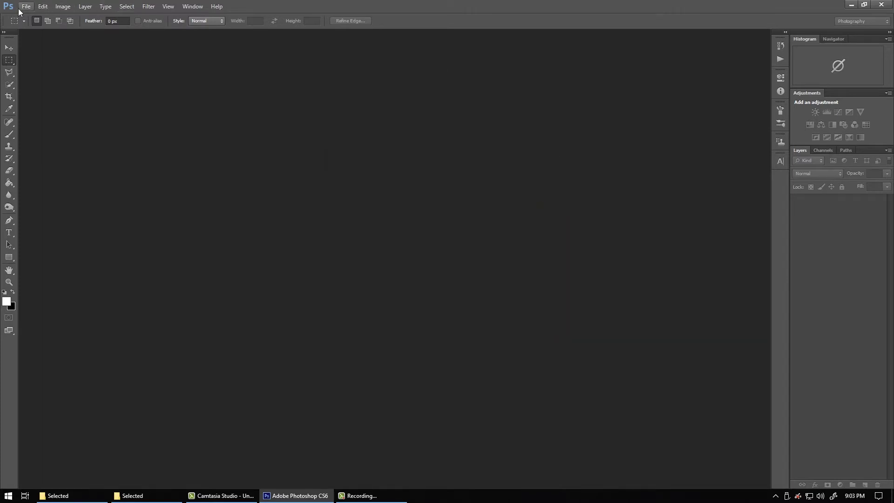
Open Photomerge, turn off Blend Images Together, and cancel without merging.
{"action": "left_click", "coordinate": [24, 7]}
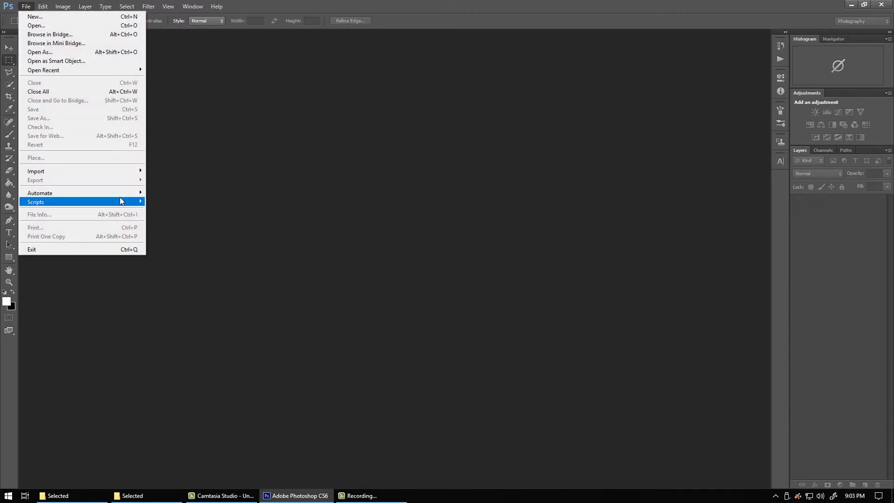
{"action": "mouse_move", "coordinate": [40, 193]}
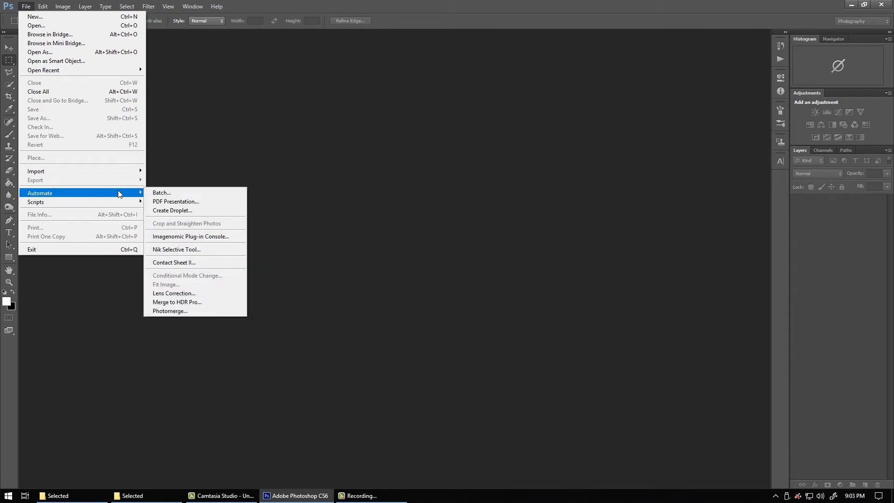
{"action": "left_click", "coordinate": [192, 311]}
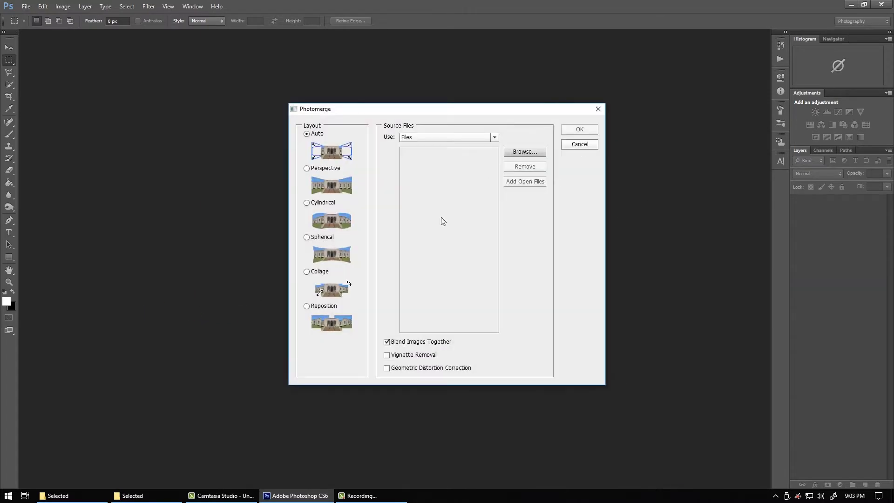
{"action": "left_click", "coordinate": [387, 343]}
{"action": "left_click", "coordinate": [586, 144]}
{"action": "left_click", "coordinate": [28, 7]}
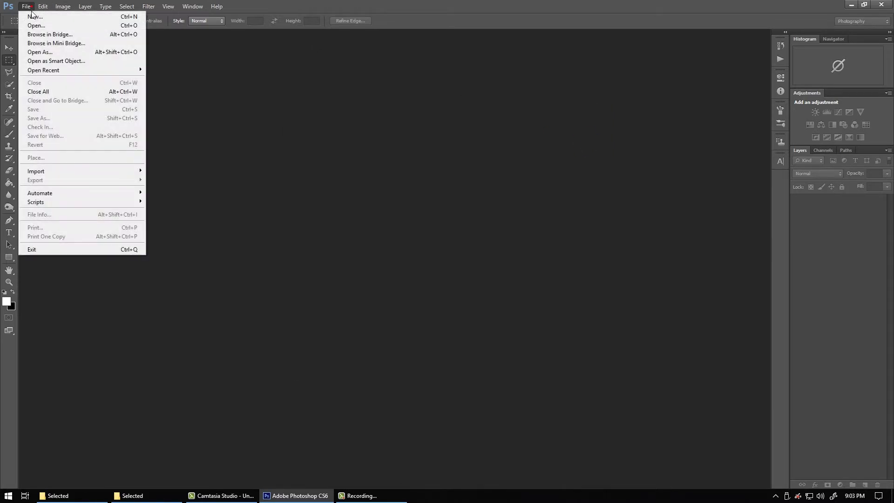
{"action": "mouse_move", "coordinate": [36, 202]}
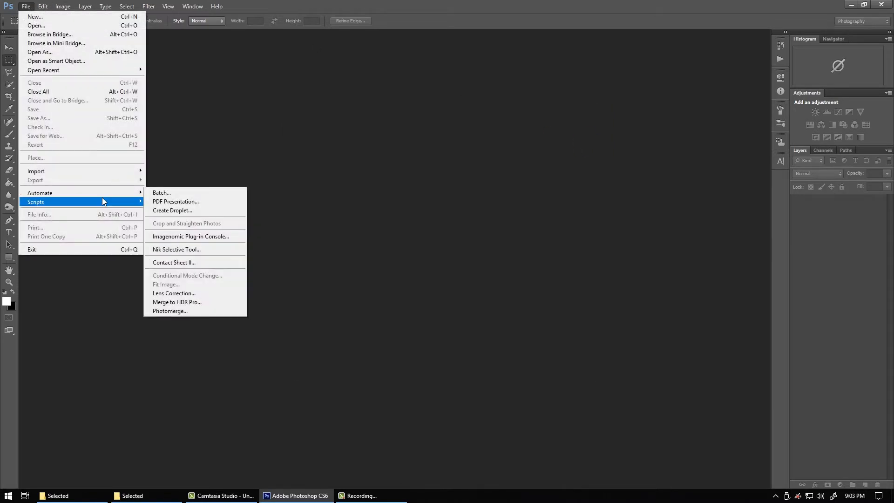
Start Load Files into Stack and browse to the Backup folder on My Book (H:).
{"action": "left_click", "coordinate": [197, 307]}
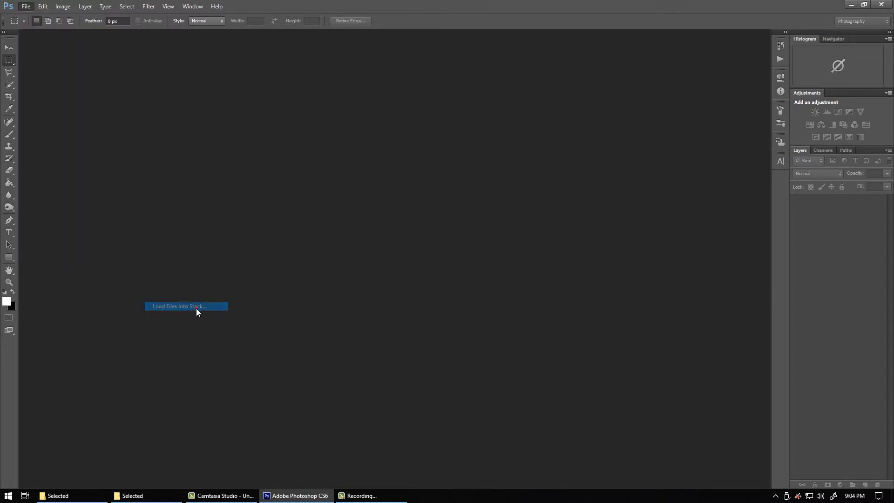
{"action": "left_click", "coordinate": [501, 230]}
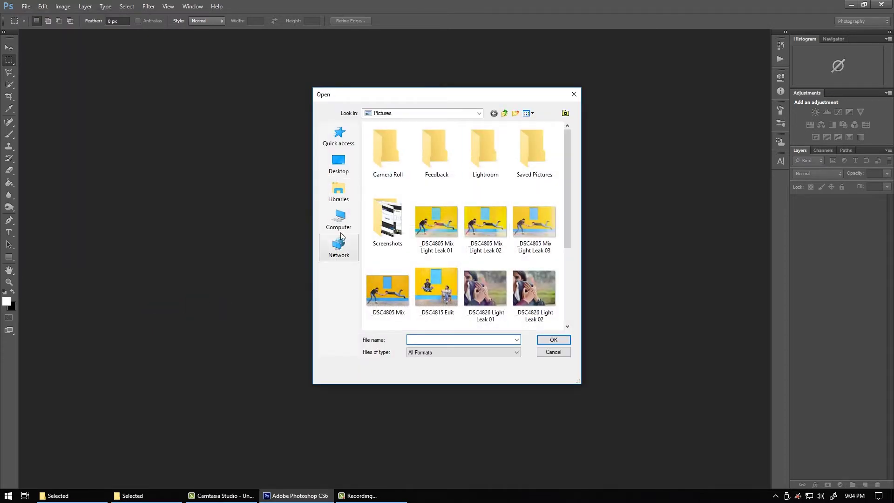
{"action": "left_click", "coordinate": [339, 218]}
{"action": "left_click_drag", "start_coordinate": [563, 204], "coordinate": [564, 278]}
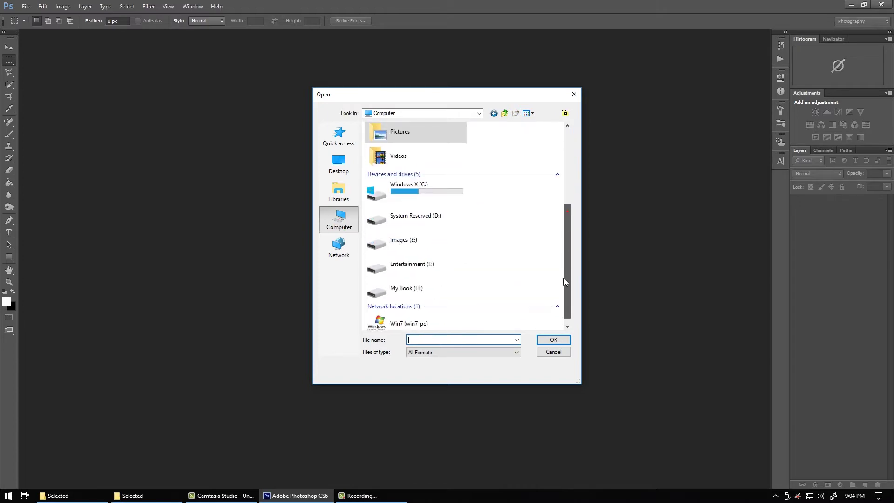
{"action": "double_click", "coordinate": [396, 282]}
{"action": "double_click", "coordinate": [383, 137]}
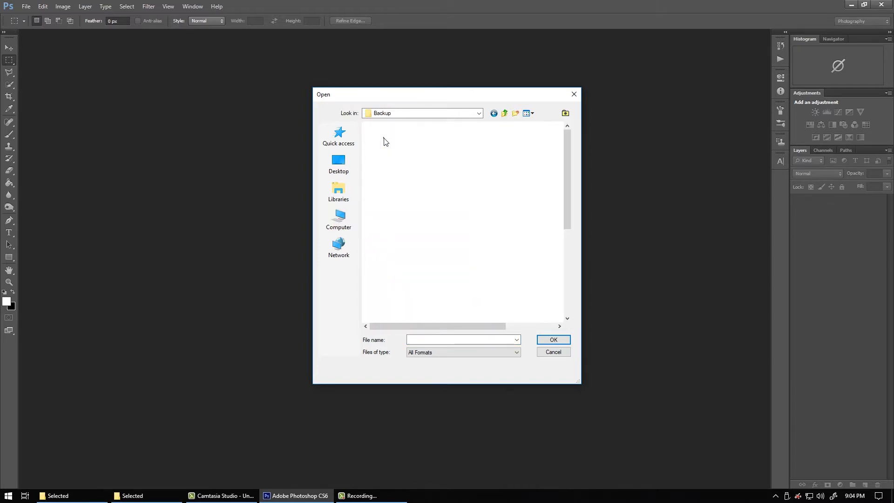
{"action": "left_click_drag", "start_coordinate": [567, 158], "coordinate": [493, 224]}
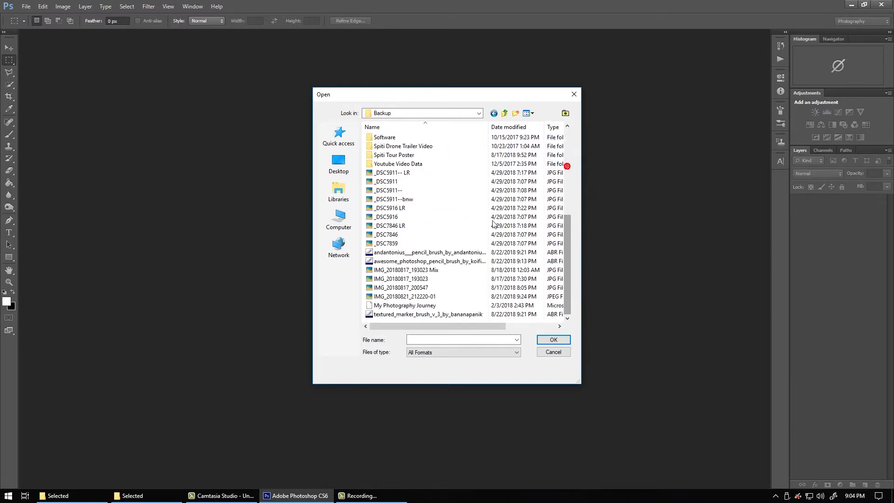
Go to JPEG > Selected, select all ten photos, and confirm them for stacking.
{"action": "double_click", "coordinate": [387, 164]}
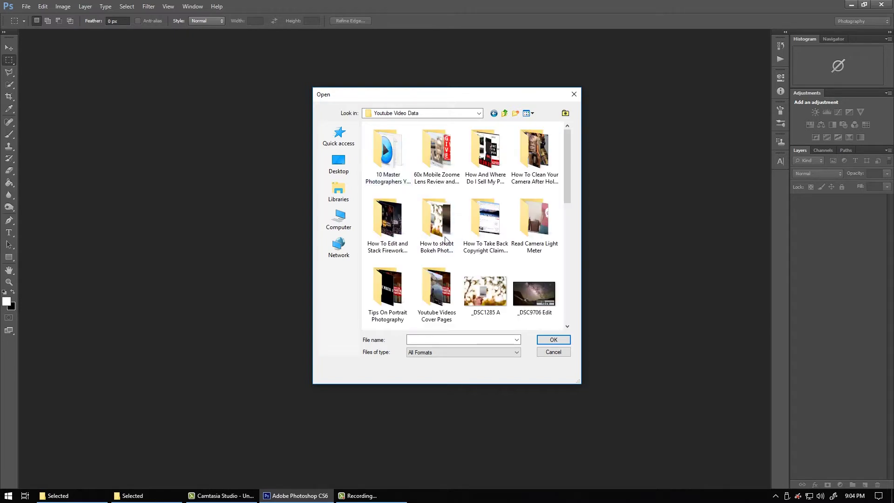
{"action": "double_click", "coordinate": [394, 231]}
{"action": "double_click", "coordinate": [382, 176]}
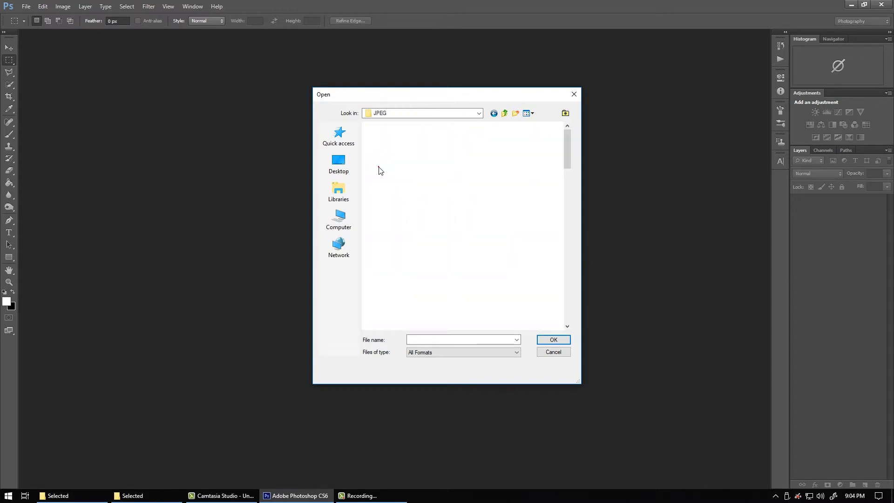
{"action": "double_click", "coordinate": [379, 154]}
{"action": "left_click", "coordinate": [379, 171]}
{"action": "key", "text": "ctrl+a"}
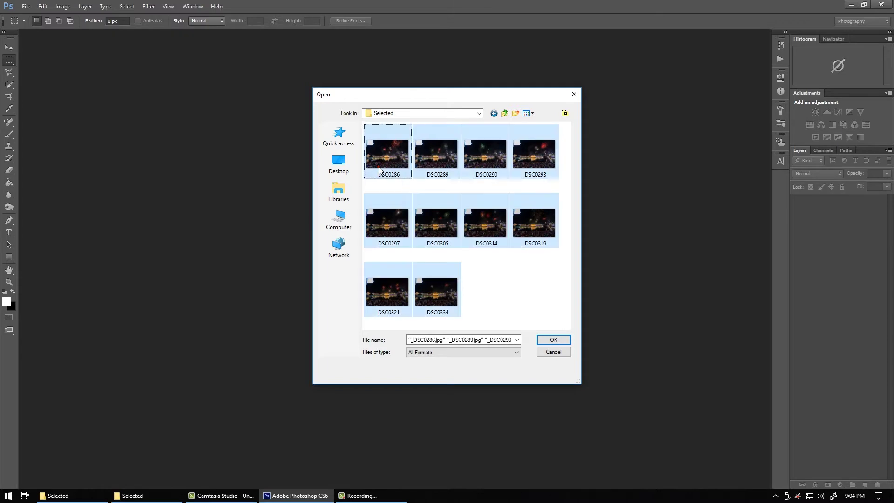
{"action": "left_click", "coordinate": [554, 339]}
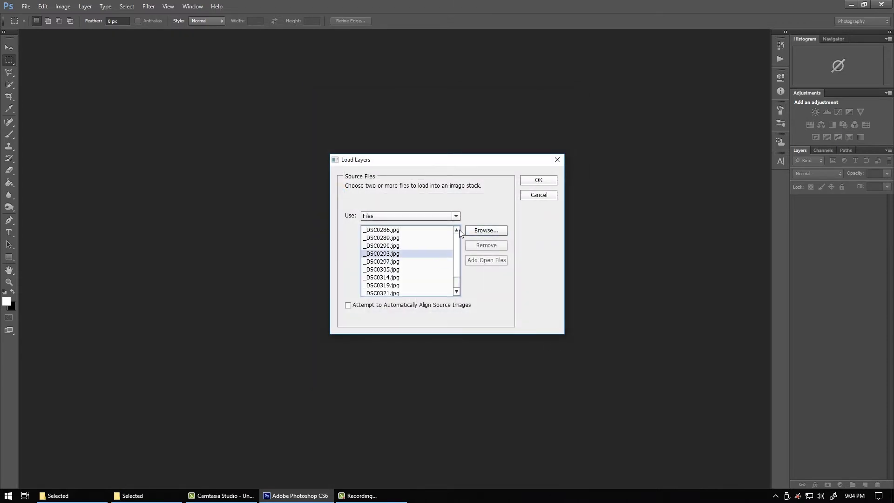
{"action": "left_click", "coordinate": [539, 180]}
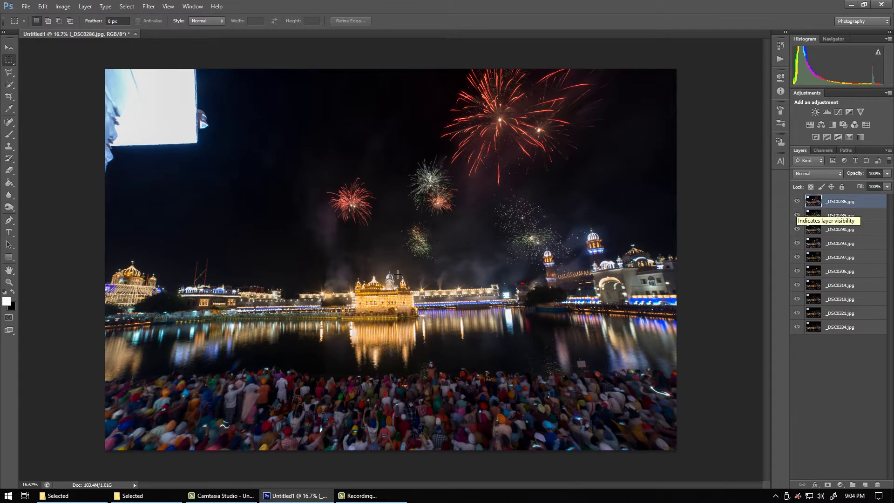
Hide the upper layers down to _DSC0297 to compare frames, then show them all again.
{"action": "left_click", "coordinate": [798, 201]}
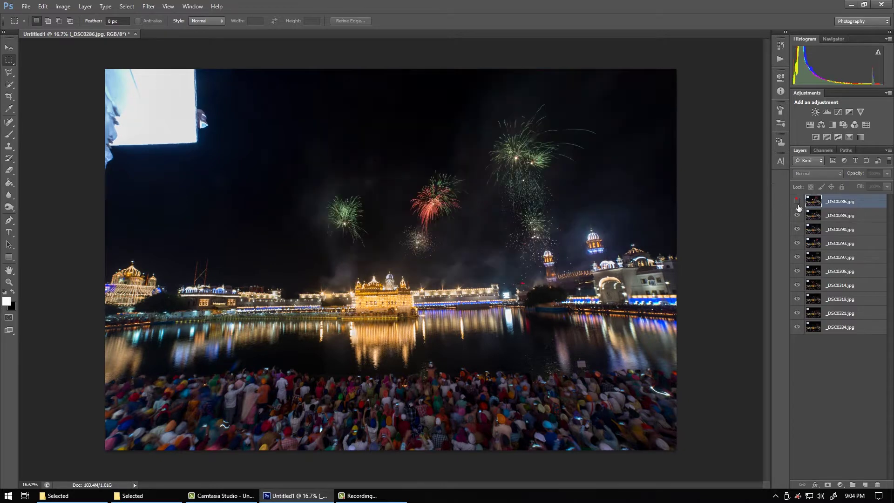
{"action": "left_click", "coordinate": [797, 215]}
{"action": "left_click", "coordinate": [797, 244]}
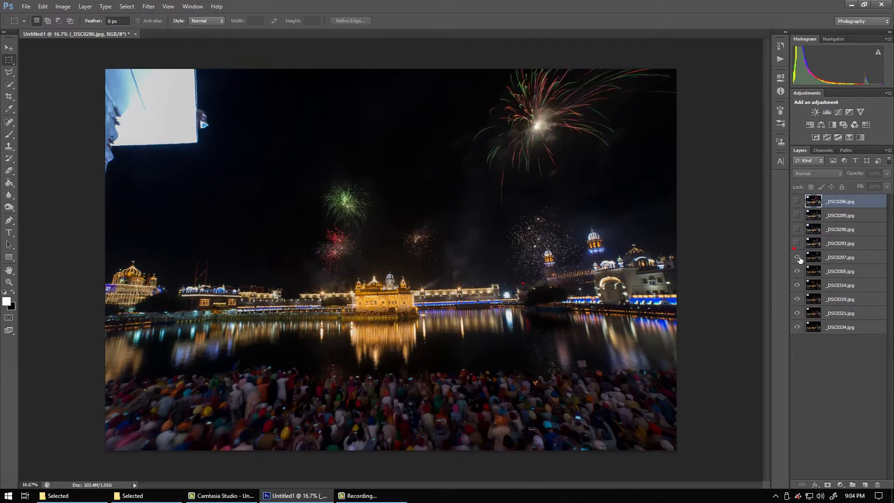
{"action": "left_click", "coordinate": [797, 271]}
{"action": "left_click", "coordinate": [797, 271]}
{"action": "left_click", "coordinate": [798, 243]}
{"action": "left_click", "coordinate": [797, 215]}
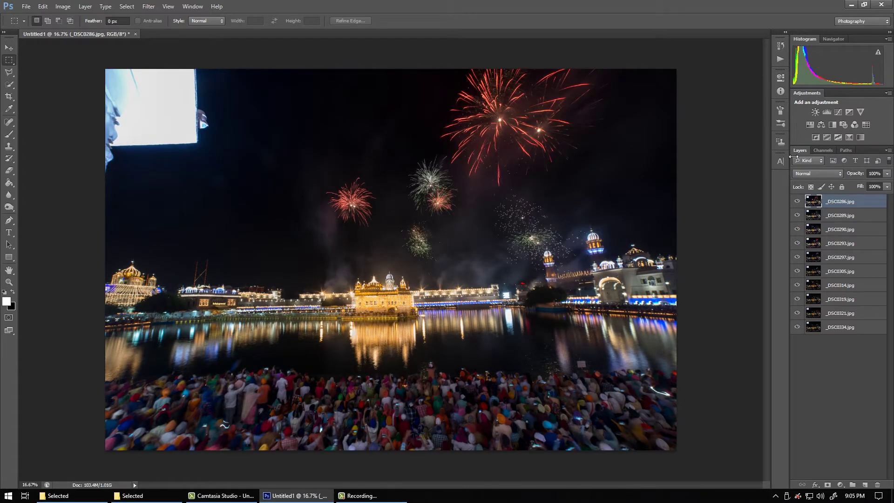
Add a layer mask to _DSC0286 and choose a Soft Round brush with 0% hardness.
{"action": "left_click", "coordinate": [828, 485]}
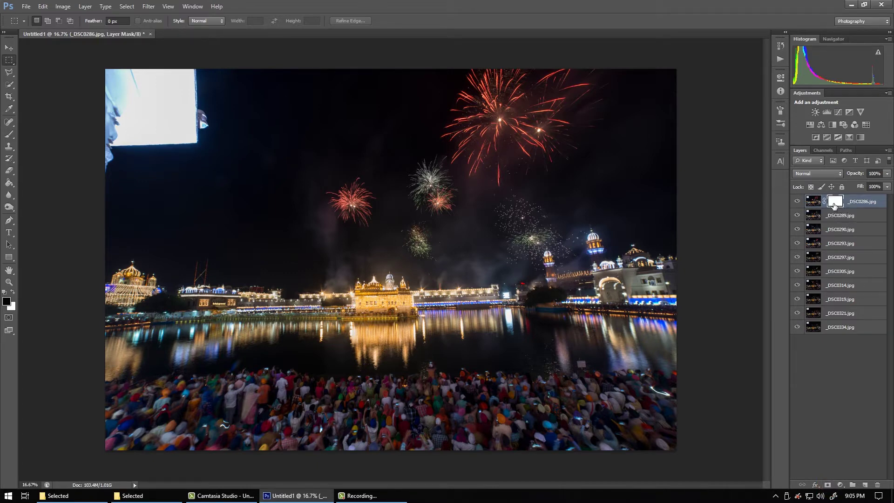
{"action": "left_click", "coordinate": [10, 134]}
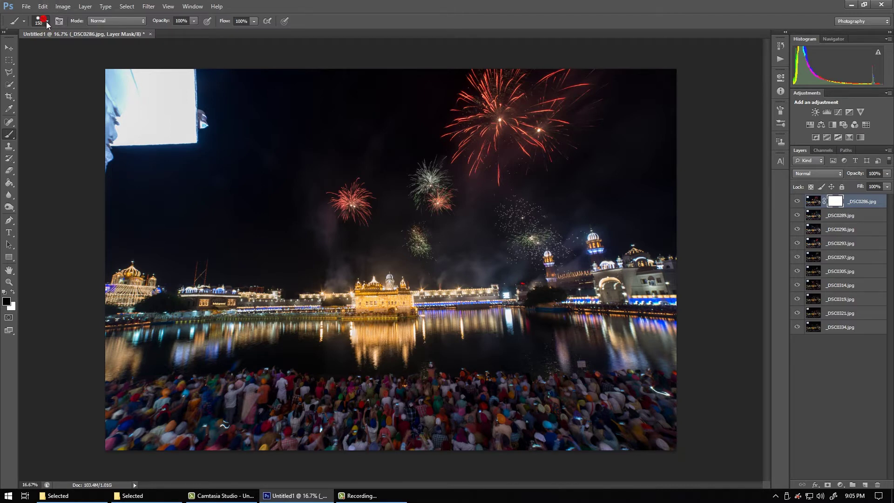
{"action": "right_click", "coordinate": [71, 61]}
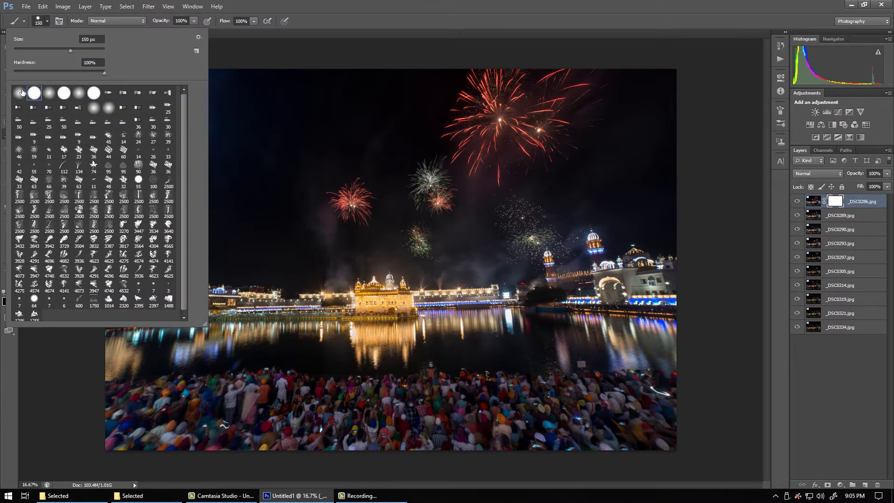
{"action": "left_click", "coordinate": [22, 92]}
{"action": "left_click", "coordinate": [310, 17]}
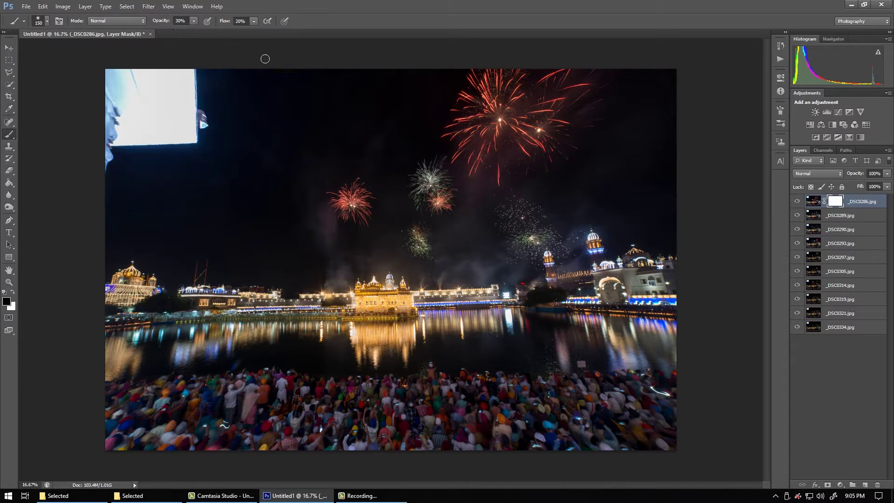
Set brush opacity to 30%, then test fading the top layer before restoring full opacity.
{"action": "key", "text": "3"}
{"action": "left_click", "coordinate": [298, 52]}
{"action": "left_click", "coordinate": [887, 174]}
{"action": "left_click", "coordinate": [849, 184]}
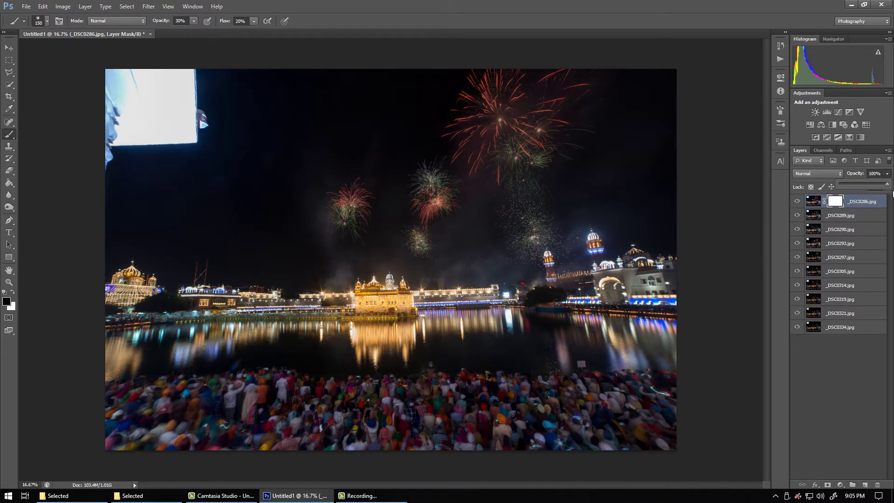
{"action": "left_click_drag", "start_coordinate": [853, 187], "coordinate": [890, 192]}
Toggle the top layer on and off to compare its red fireworks with the layers below.
{"action": "left_click", "coordinate": [798, 201]}
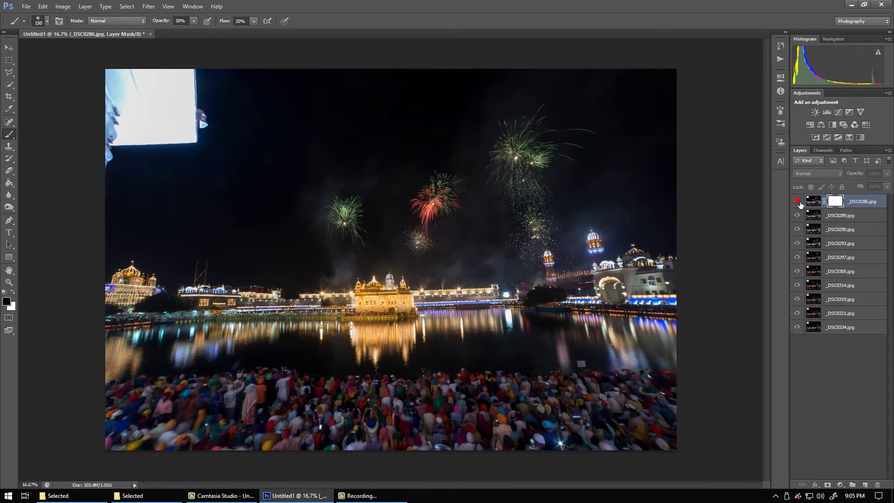
{"action": "left_click", "coordinate": [799, 203]}
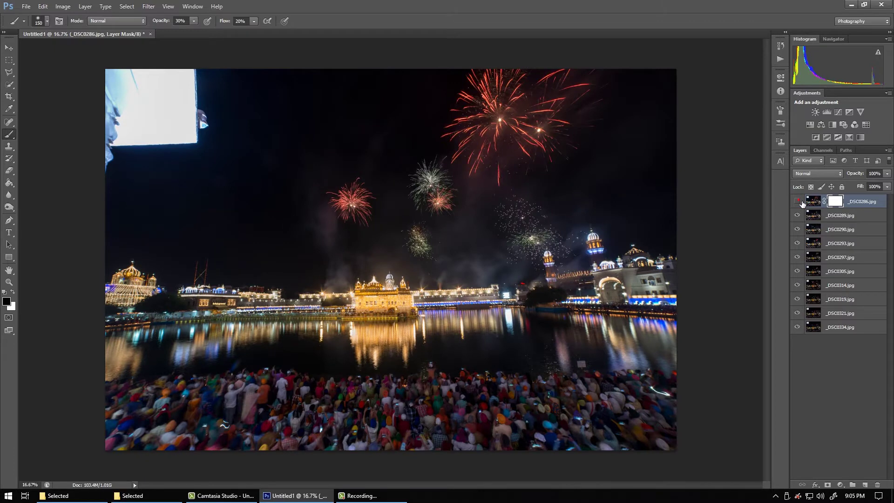
{"action": "left_click", "coordinate": [799, 202]}
{"action": "left_click", "coordinate": [799, 202]}
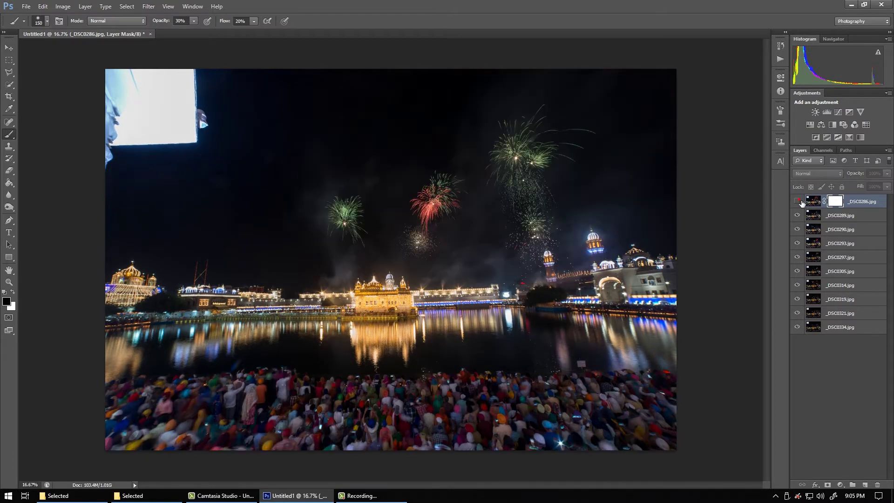
{"action": "left_click", "coordinate": [798, 202]}
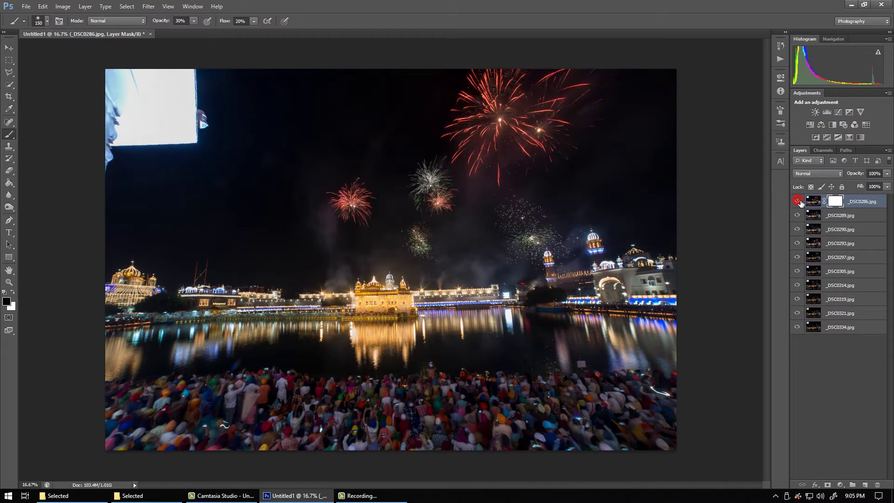
{"action": "left_click", "coordinate": [798, 202]}
{"action": "left_click", "coordinate": [798, 202]}
Compare the red and green fireworks again, then set the top layer to 22% opacity.
{"action": "left_click", "coordinate": [799, 202]}
{"action": "left_click", "coordinate": [798, 202]}
{"action": "left_click", "coordinate": [798, 201]}
{"action": "left_click", "coordinate": [798, 202]}
{"action": "left_click", "coordinate": [799, 202]}
{"action": "left_click", "coordinate": [888, 174]}
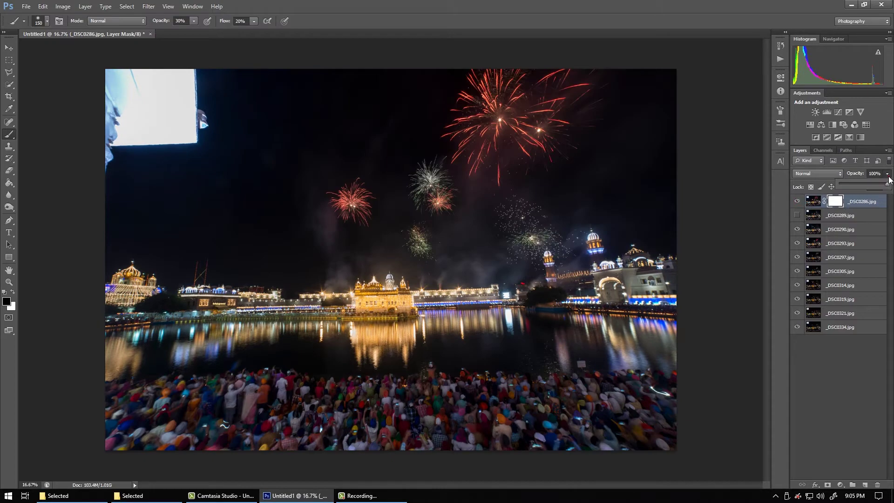
{"action": "left_click", "coordinate": [851, 184]}
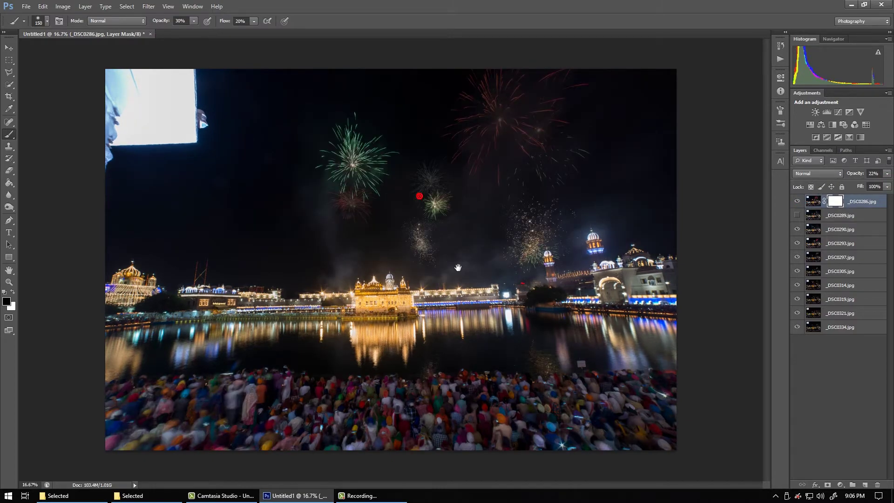
Zoom in on the fireworks and set the brush to 175 px at 100% opacity.
{"action": "key", "text": "ctrl+plus"}
{"action": "key", "text": "ctrl+plus"}
{"action": "key", "text": "ctrl+plus"}
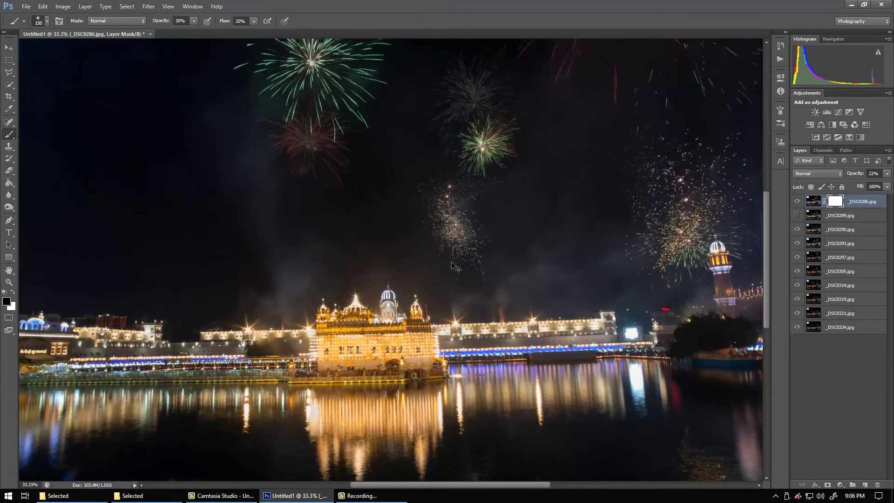
{"action": "scroll", "coordinate": [283, 161], "scroll_direction": "up", "scroll_amount": 5}
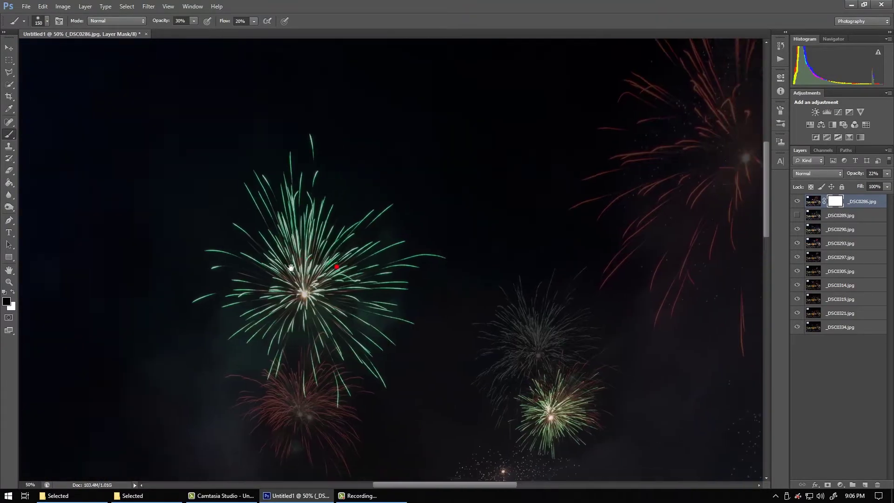
{"action": "key", "text": "ctrl+plus"}
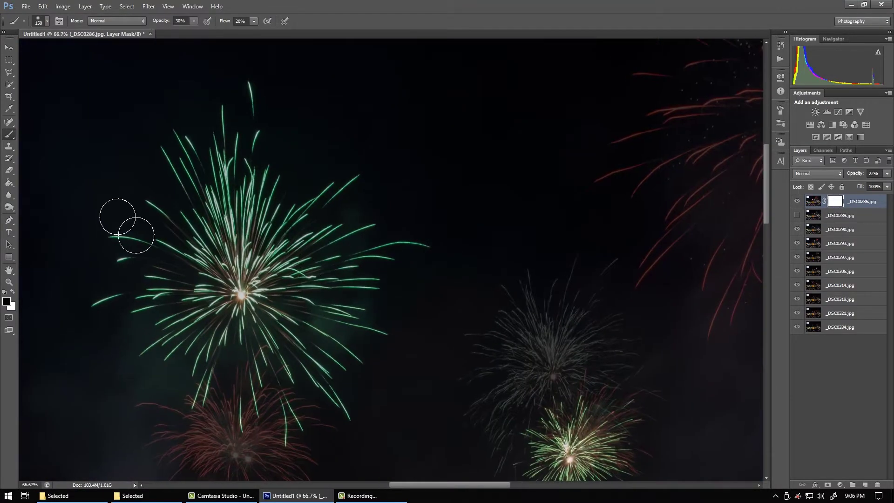
{"action": "key", "text": "bracketright"}
{"action": "key", "text": "bracketright"}
{"action": "key", "text": "bracketright"}
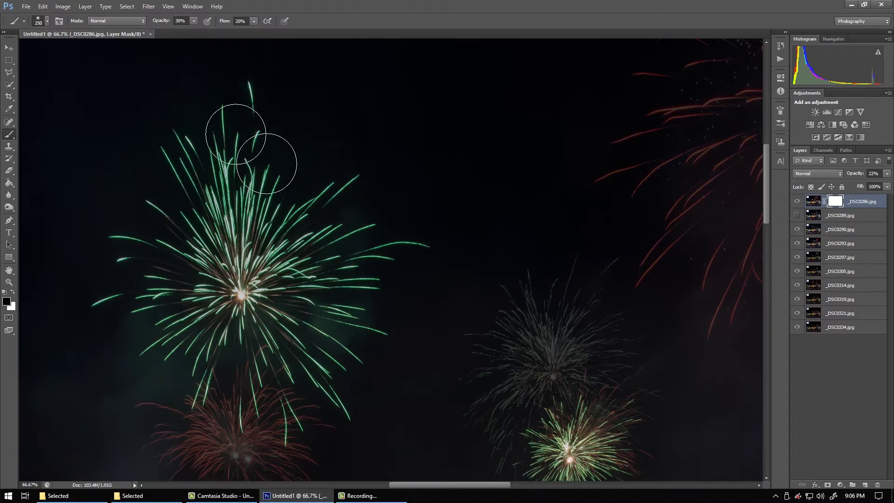
{"action": "key", "text": "0"}
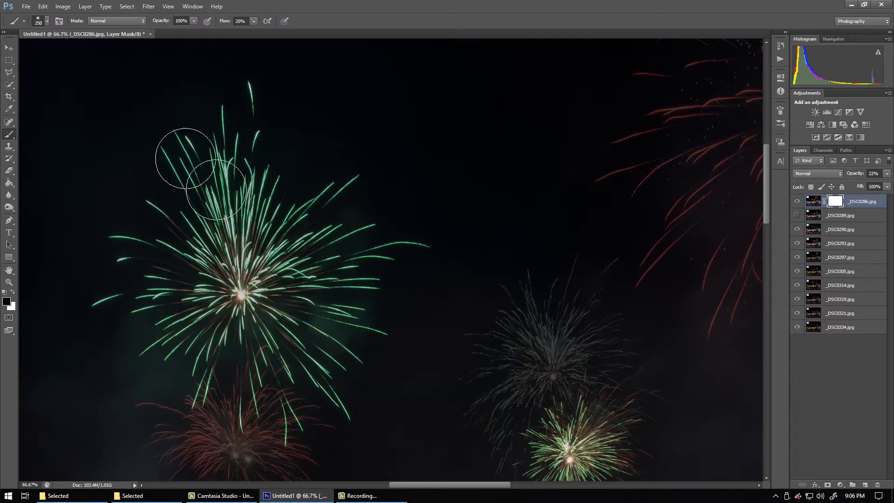
{"action": "key", "text": "bracketleft"}
{"action": "key", "text": "bracketleft"}
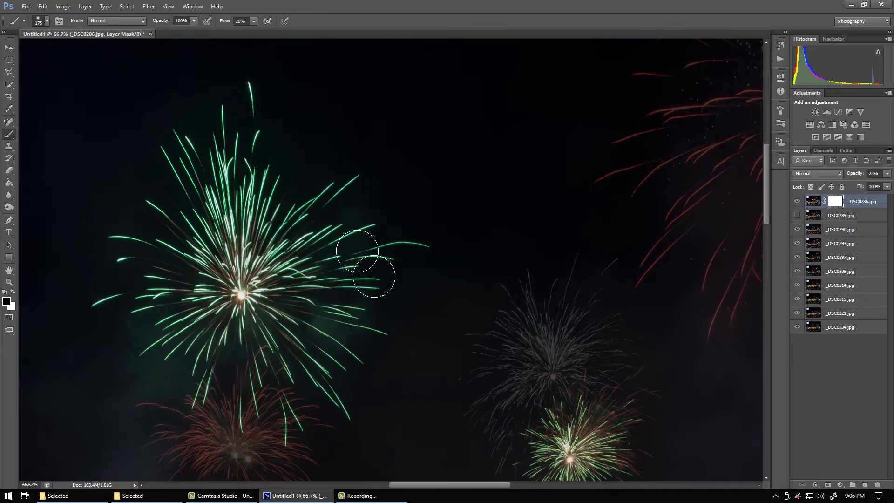
Paint the mask black around the green burst, check the red overlay, and restore 100% layer opacity.
{"action": "left_click_drag", "start_coordinate": [268, 259], "coordinate": [411, 252]}
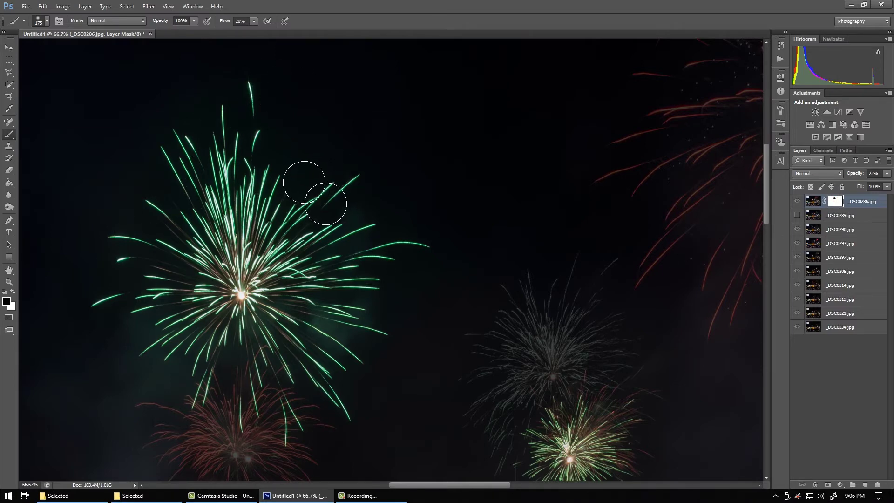
{"action": "key", "text": "backslash"}
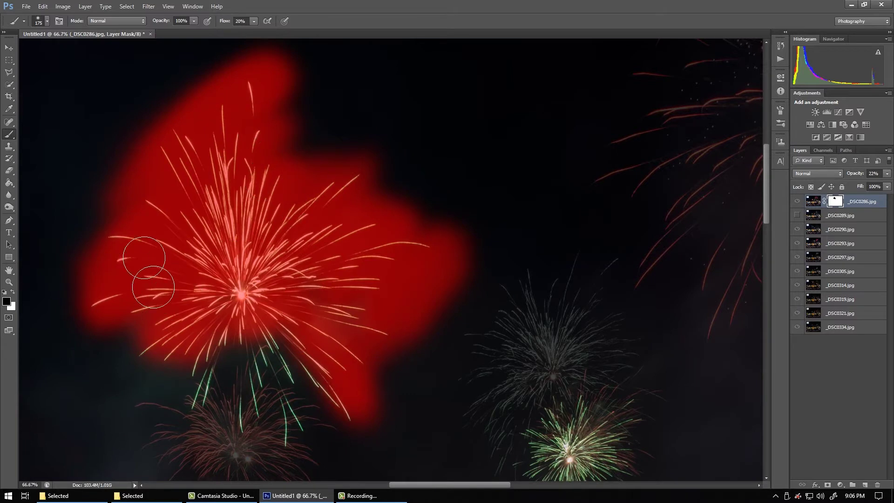
{"action": "key", "text": "bracketright"}
{"action": "key", "text": "bracketleft"}
{"action": "key", "text": "bracketleft"}
{"action": "key", "text": "bracketleft"}
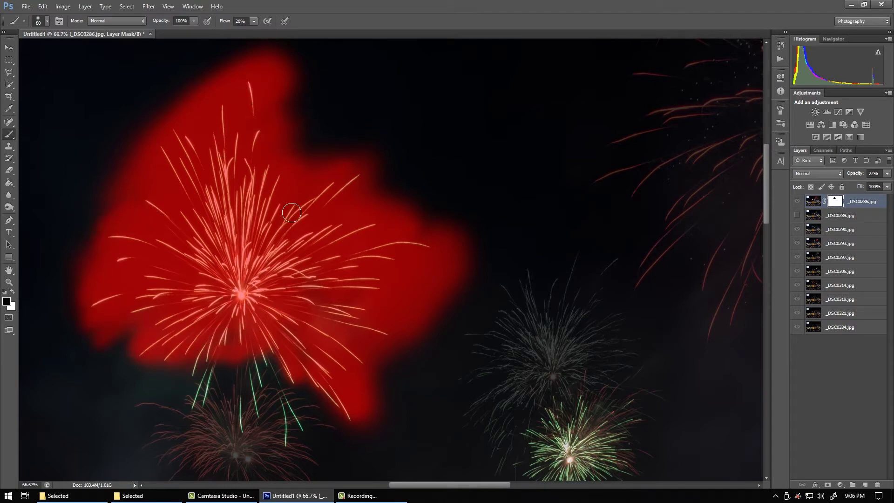
{"action": "key", "text": "backslash"}
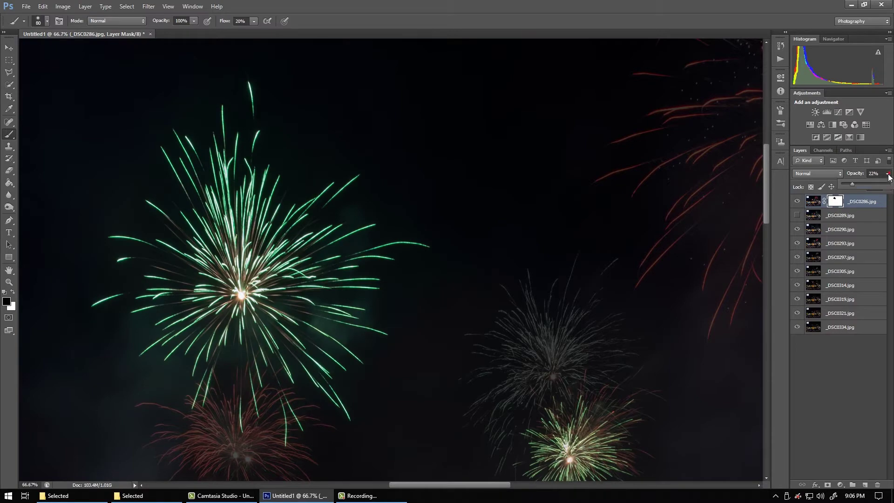
{"action": "left_click_drag", "start_coordinate": [882, 189], "coordinate": [890, 190]}
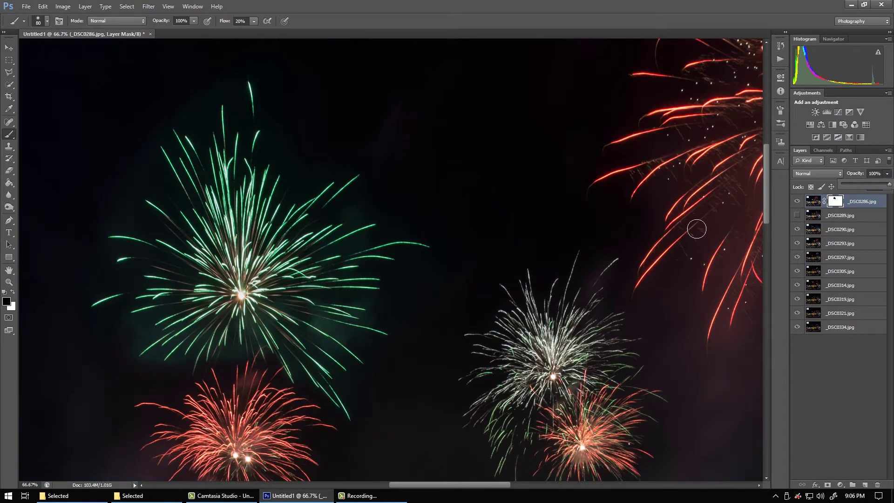
Pan to the gap below the green burst and paint faint 10% mask strokes with a 45–70 px brush.
{"action": "left_click_drag", "start_coordinate": [225, 371], "coordinate": [234, 309]}
{"action": "scroll", "coordinate": [234, 308], "scroll_direction": "up", "scroll_amount": 2}
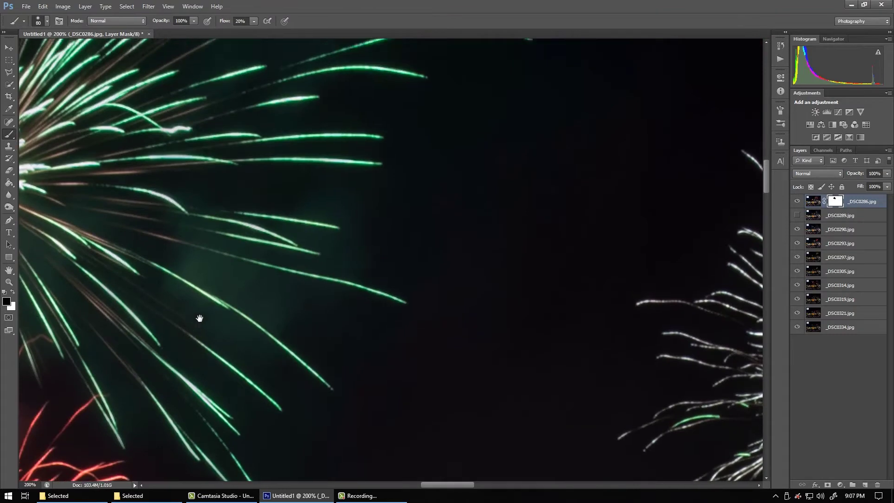
{"action": "left_click_drag", "start_coordinate": [200, 318], "coordinate": [304, 274]}
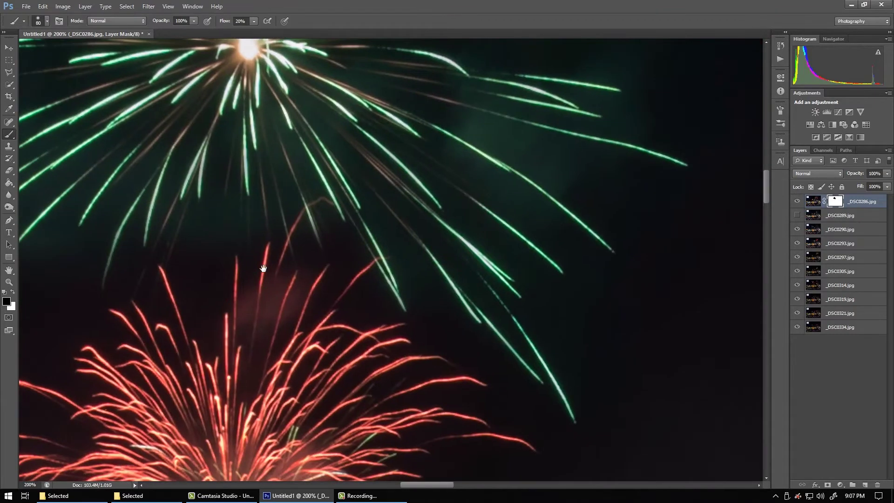
{"action": "key", "text": "bracketleft"}
{"action": "key", "text": "bracketleft"}
{"action": "key", "text": "bracketleft"}
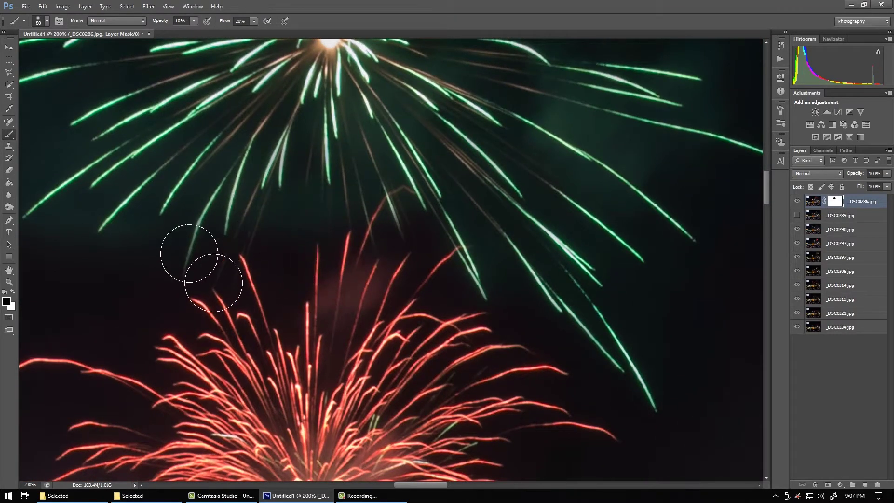
{"action": "key", "text": "1"}
{"action": "key", "text": "bracketright"}
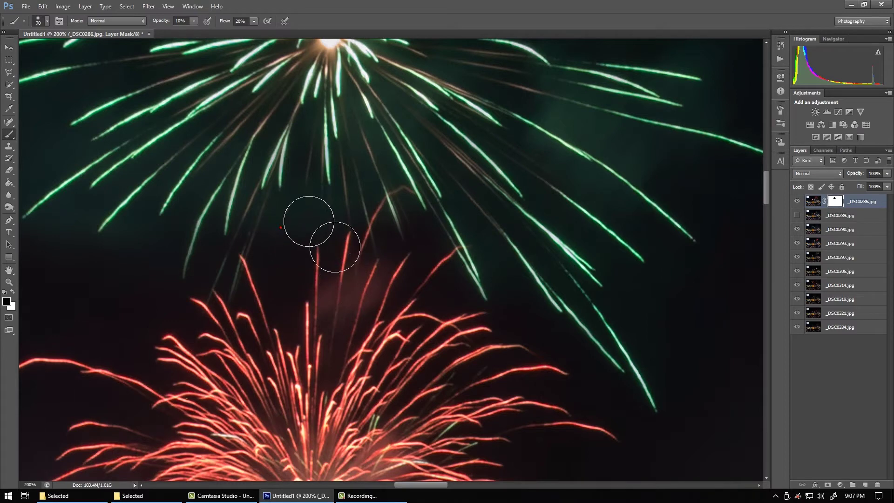
{"action": "key", "text": "bracketright"}
{"action": "key", "text": "bracketright"}
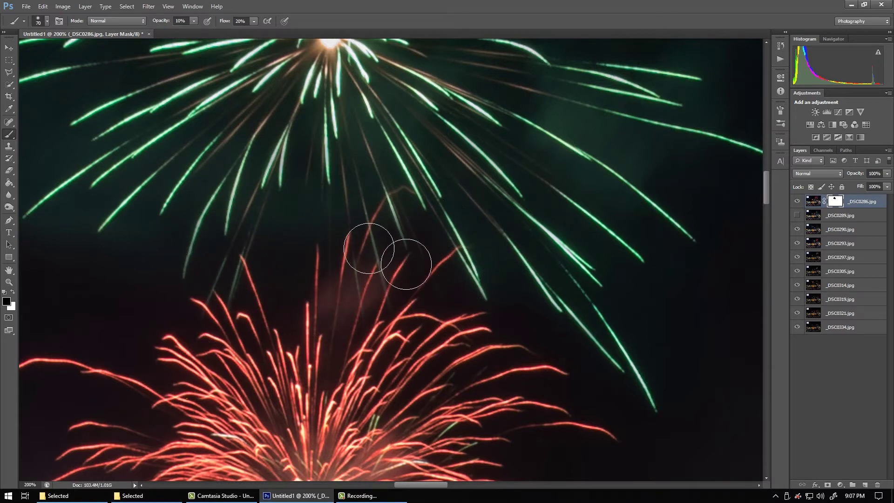
{"action": "left_click", "coordinate": [471, 216]}
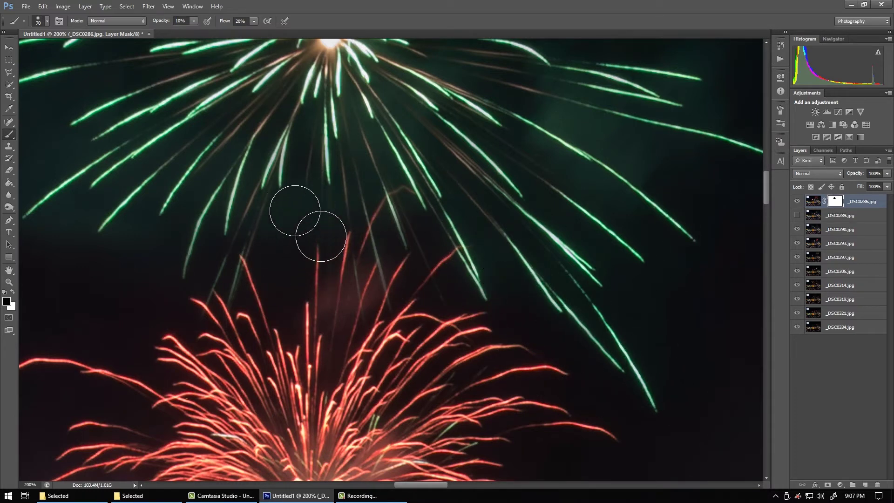
{"action": "key", "text": "bracketleft"}
{"action": "left_click", "coordinate": [285, 253]}
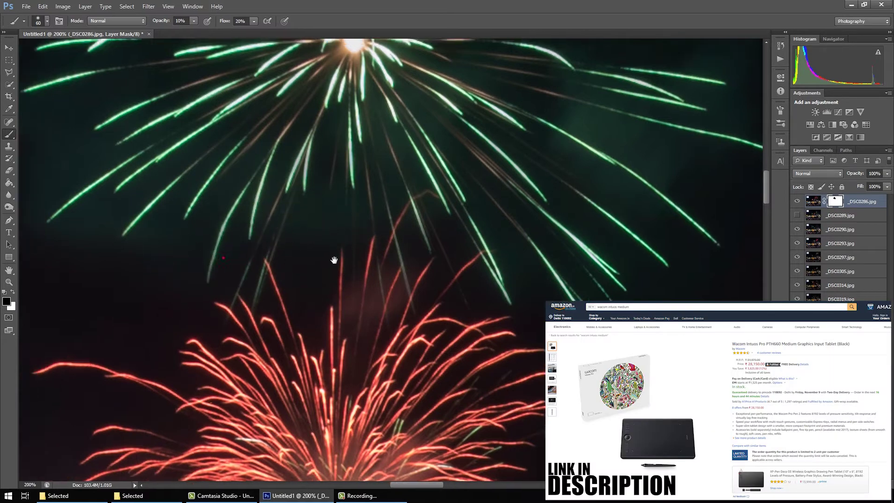
Zoom out to 100% and compare the green and red bursts by toggling the top layer.
{"action": "left_click_drag", "start_coordinate": [176, 252], "coordinate": [431, 302]}
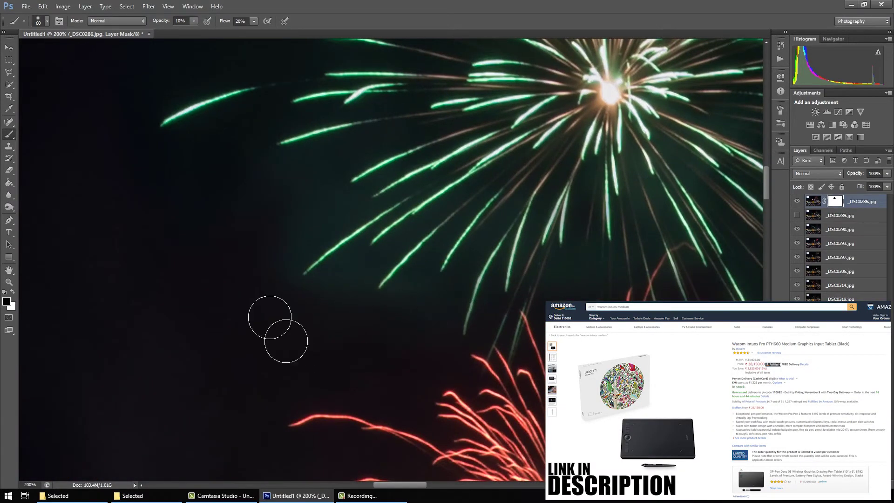
{"action": "key", "text": "ctrl+minus"}
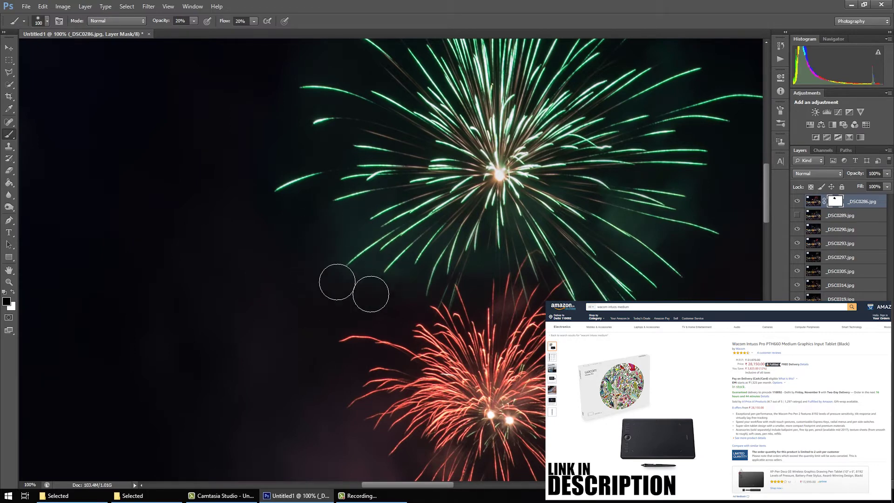
{"action": "mouse_move", "coordinate": [284, 187]}
{"action": "left_mouse_down"}
{"action": "mouse_move", "coordinate": [326, 270]}
{"action": "mouse_move", "coordinate": [302, 321]}
{"action": "left_mouse_up"}
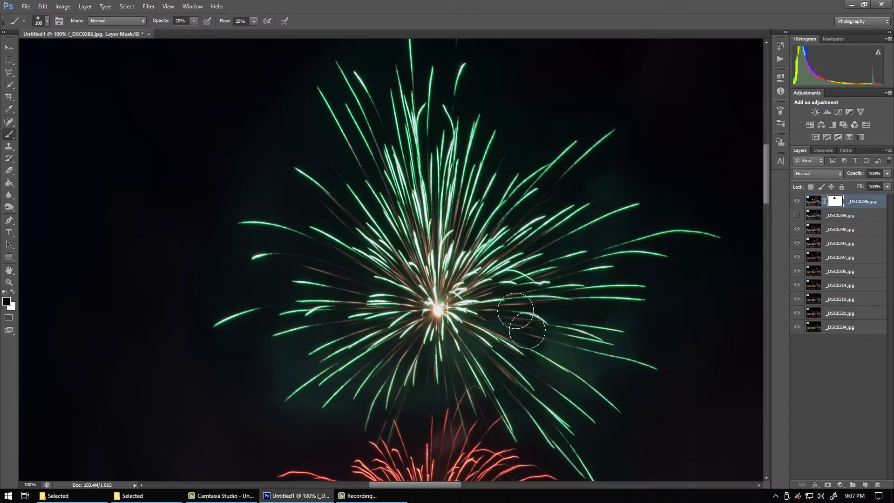
{"action": "left_click_drag", "start_coordinate": [522, 321], "coordinate": [465, 253]}
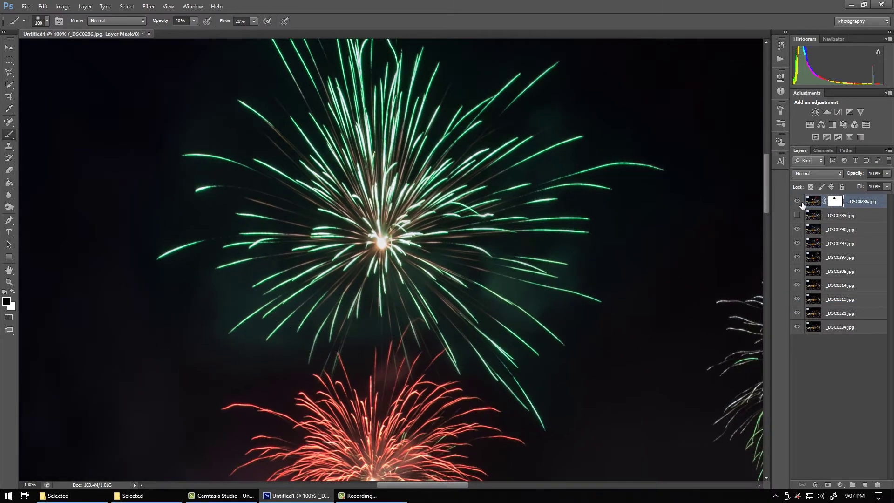
{"action": "left_click", "coordinate": [796, 201]}
{"action": "left_click", "coordinate": [797, 201]}
Set the brush to 200 px at 40% opacity and mask the sky beside the red burst.
{"action": "left_click_drag", "start_coordinate": [335, 289], "coordinate": [534, 184]}
{"action": "key", "text": "bracketright"}
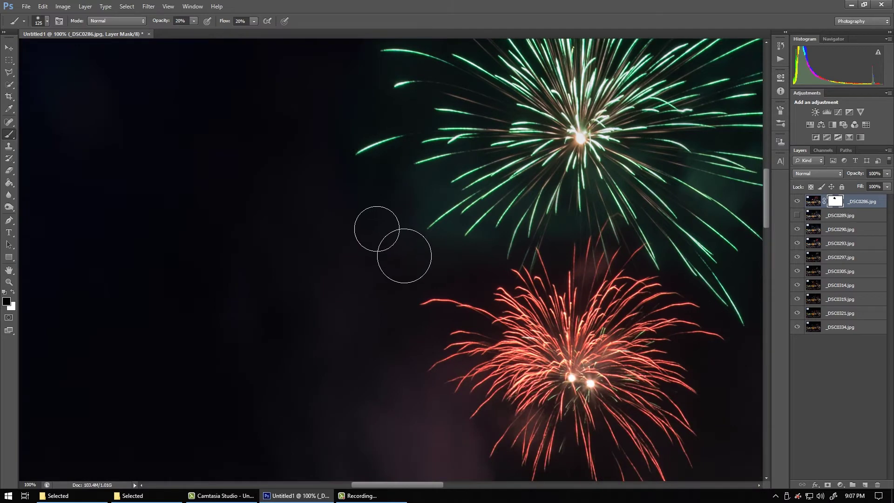
{"action": "key", "text": "bracketright"}
{"action": "key", "text": "bracketright"}
{"action": "key", "text": "bracketright"}
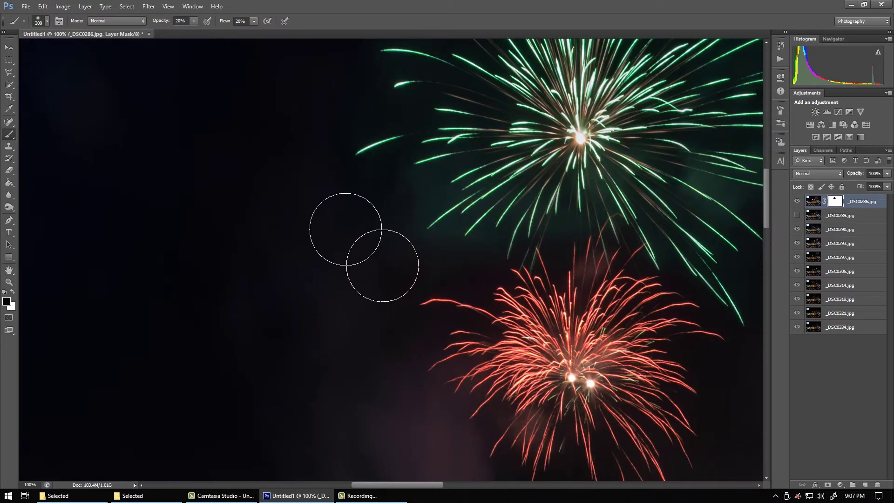
{"action": "key", "text": "4"}
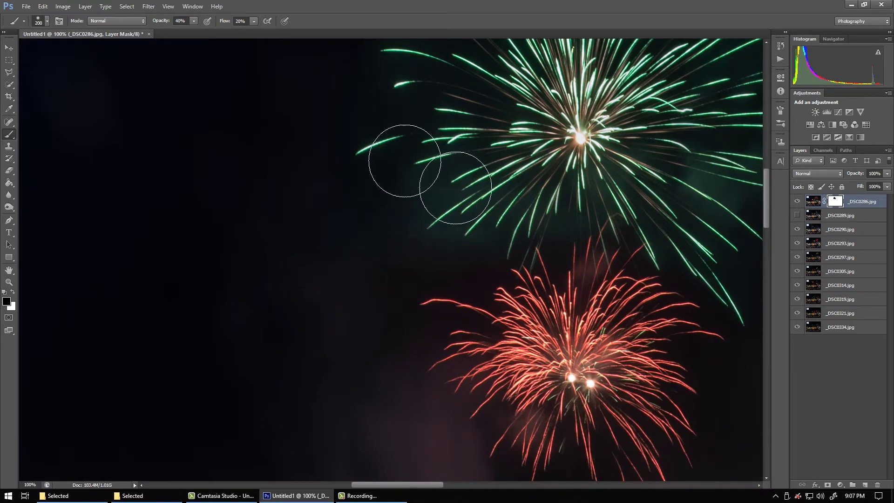
{"action": "left_click_drag", "start_coordinate": [356, 404], "coordinate": [385, 332]}
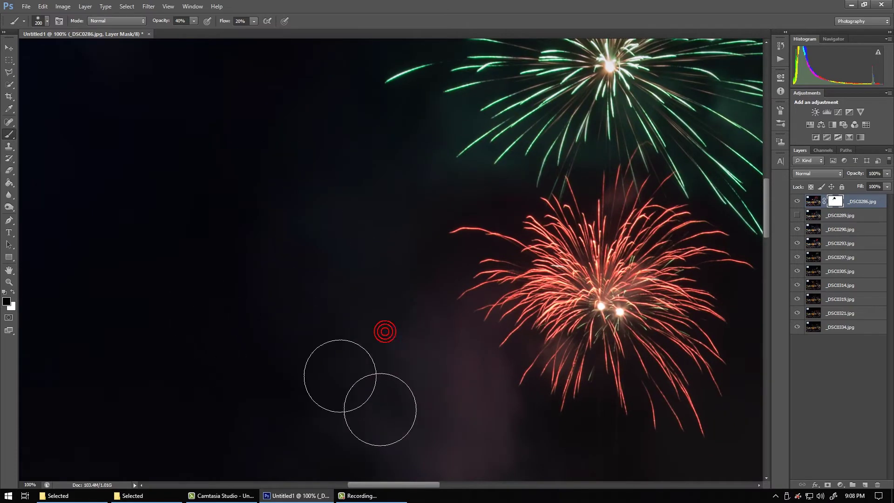
{"action": "key", "text": "ctrl+minus"}
{"action": "key", "text": "ctrl+minus"}
{"action": "key", "text": "ctrl+minus"}
{"action": "key", "text": "ctrl+minus"}
{"action": "key", "text": "ctrl+minus"}
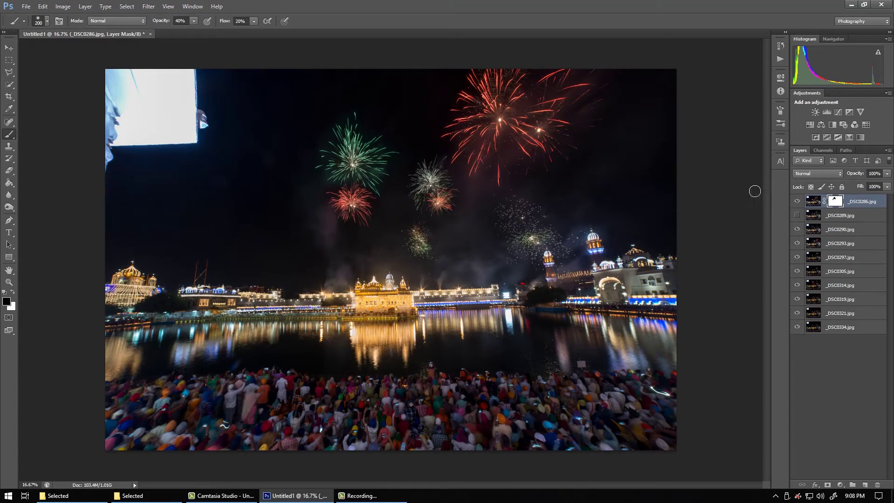
Compare the _DSC0286 layer, touch up the mask between the bursts up close, then zoom out.
{"action": "left_click", "coordinate": [798, 201]}
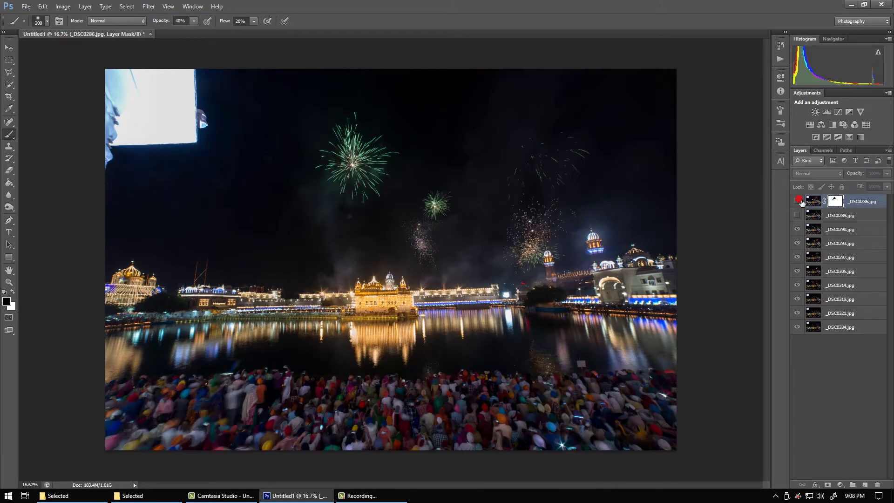
{"action": "left_click", "coordinate": [797, 202]}
{"action": "key", "text": "ctrl+plus"}
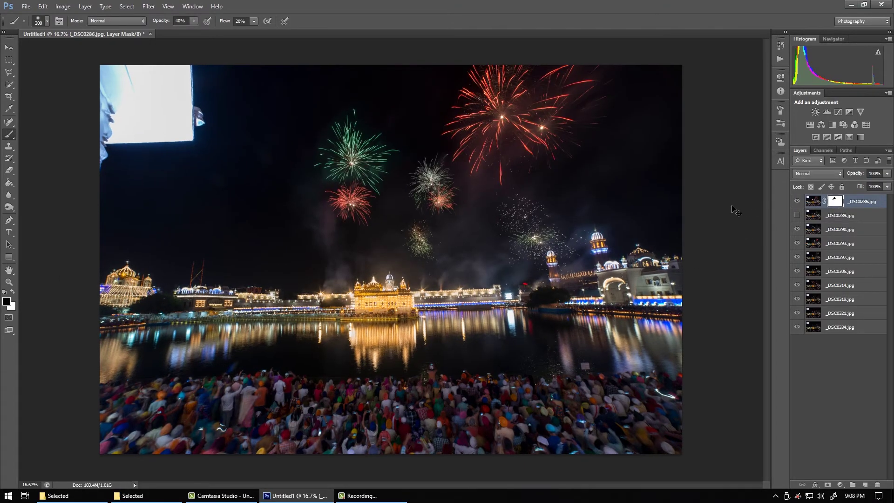
{"action": "key", "text": "ctrl+plus"}
{"action": "key", "text": "ctrl+plus"}
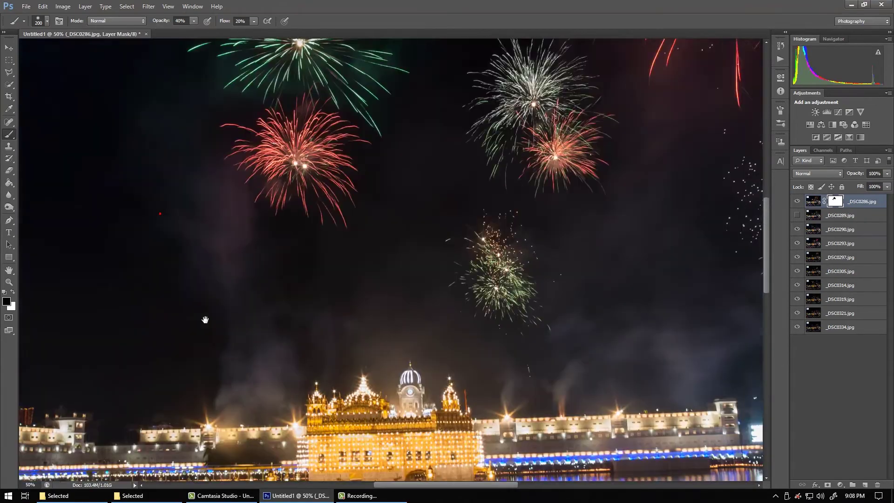
{"action": "left_click_drag", "start_coordinate": [71, 272], "coordinate": [233, 321]}
{"action": "key", "text": "ctrl+plus"}
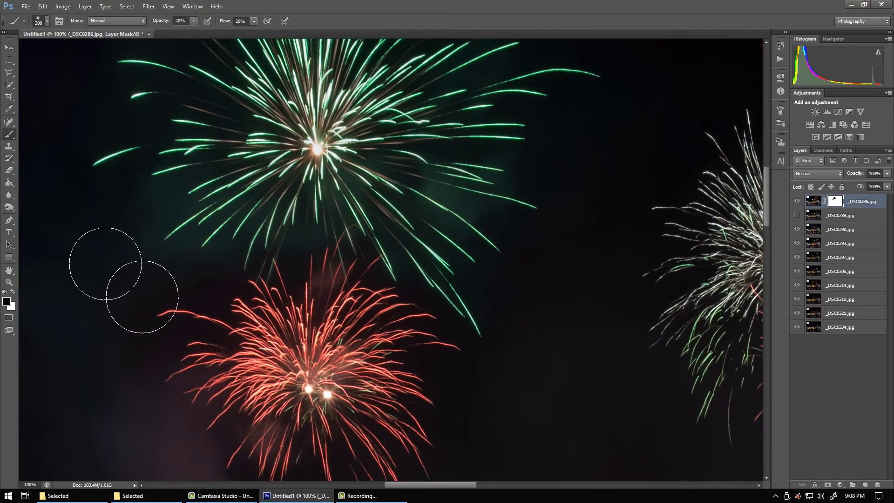
{"action": "key", "text": "bracketleft"}
{"action": "key", "text": "bracketleft"}
{"action": "key", "text": "bracketleft"}
{"action": "key", "text": "bracketleft"}
{"action": "key", "text": "bracketleft"}
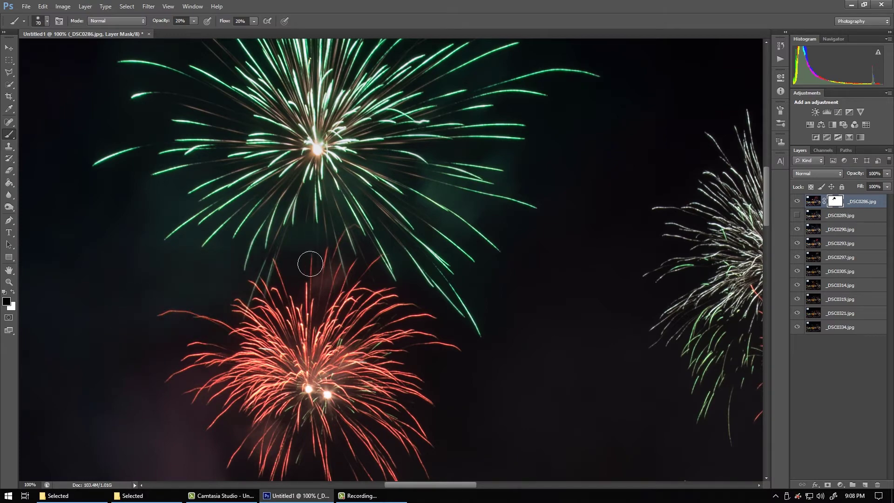
{"action": "key", "text": "ctrl+minus"}
{"action": "key", "text": "ctrl+minus"}
{"action": "key", "text": "ctrl+minus"}
{"action": "key", "text": "ctrl+minus"}
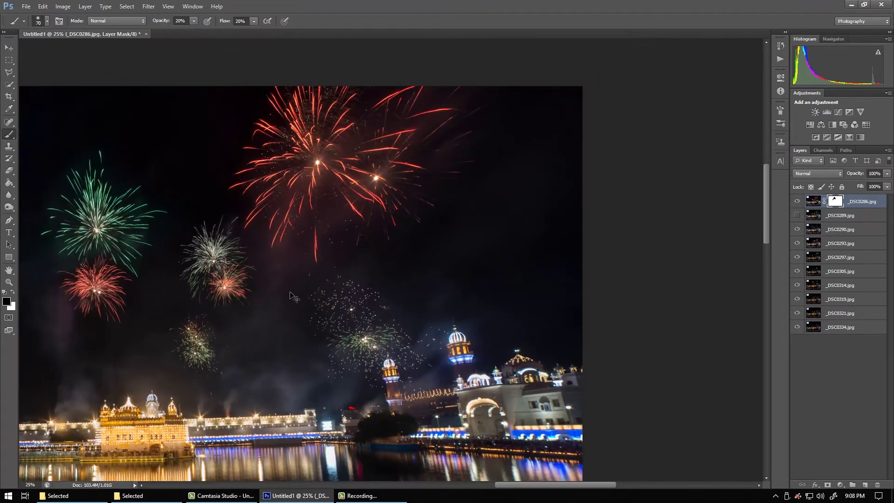
{"action": "key", "text": "ctrl+minus"}
Duplicate the _DSC0286 and _DSC0290 fireworks layers and merge the copies into one layer.
{"action": "key", "text": "v"}
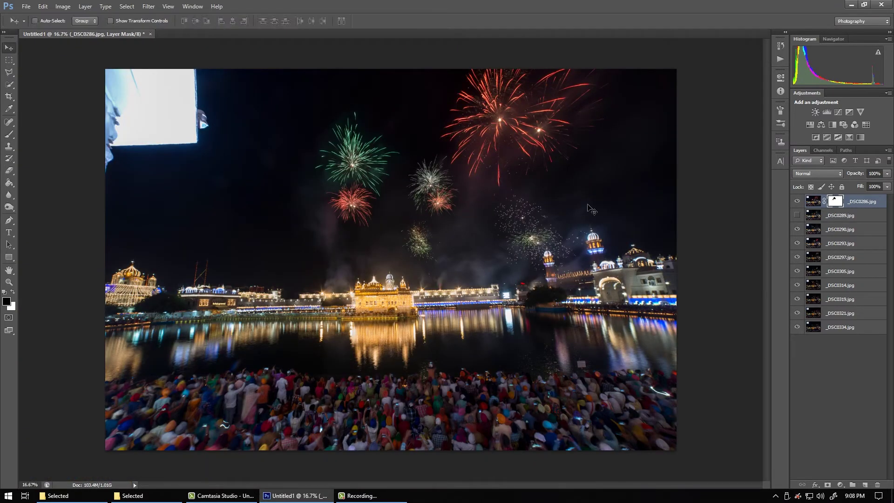
{"action": "left_click", "coordinate": [836, 233]}
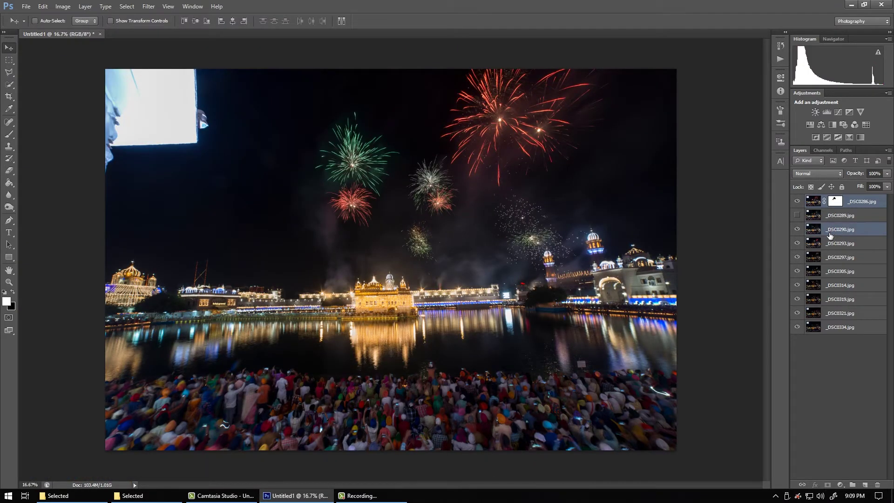
{"action": "key", "text": "ctrl+j"}
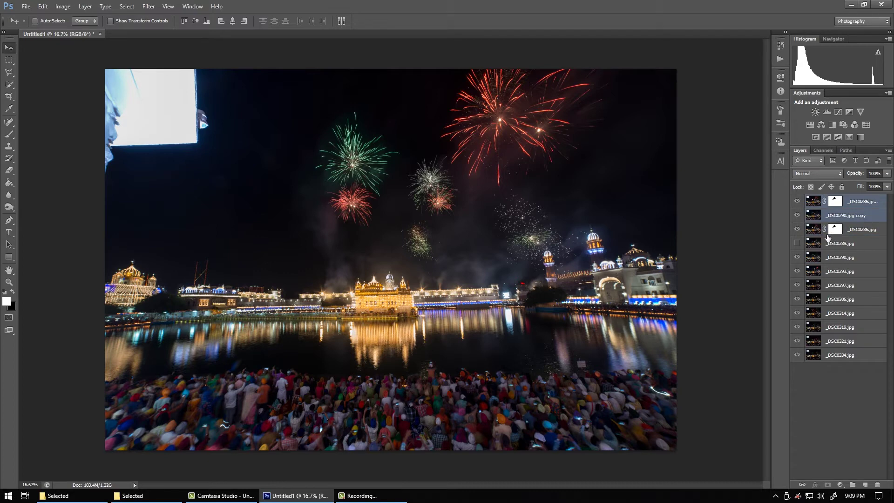
{"action": "key", "text": "ctrl+e"}
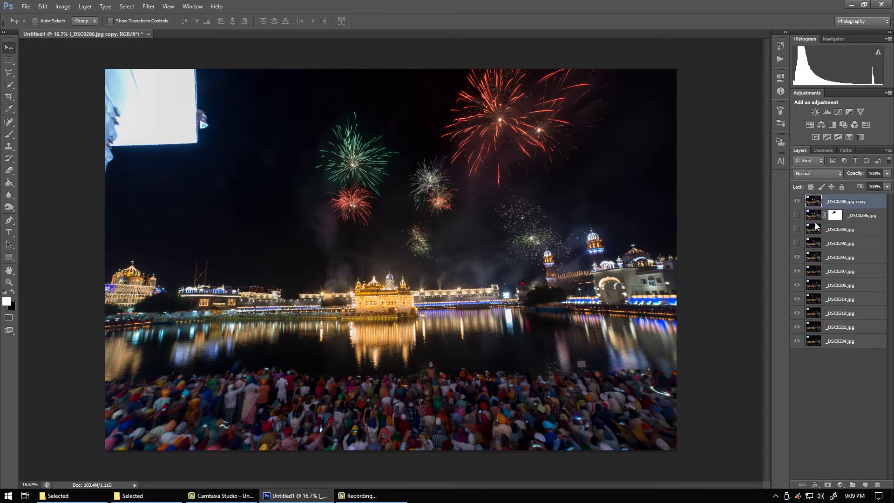
Save the document as _DSC0286 Edit.psd in Photoshop format.
{"action": "key", "text": "ctrl+s"}
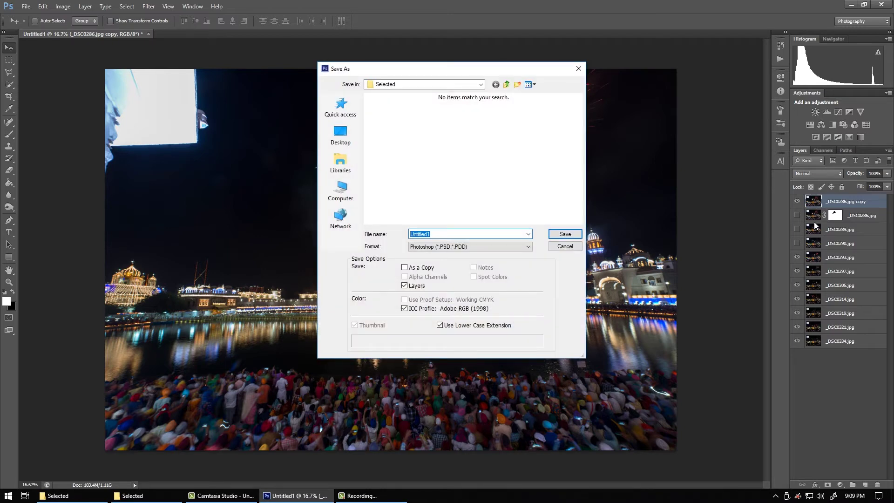
{"action": "left_click", "coordinate": [389, 116]}
{"action": "key", "text": "Return"}
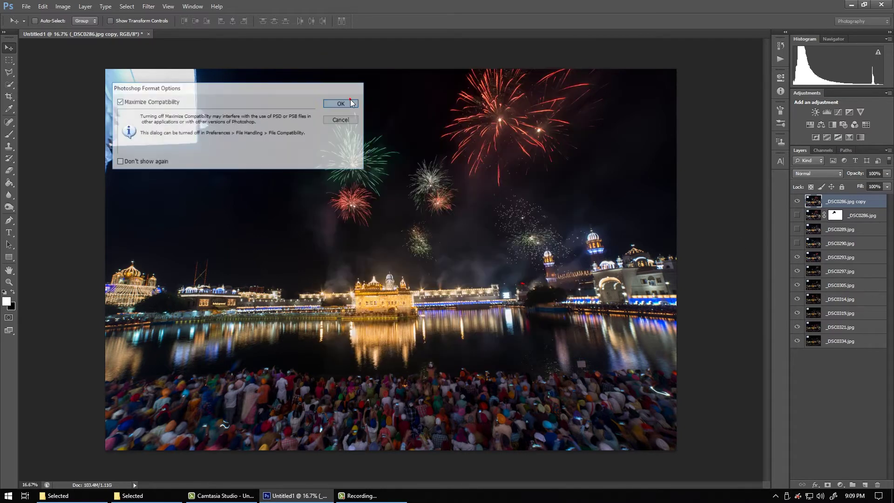
{"action": "left_click", "coordinate": [350, 99]}
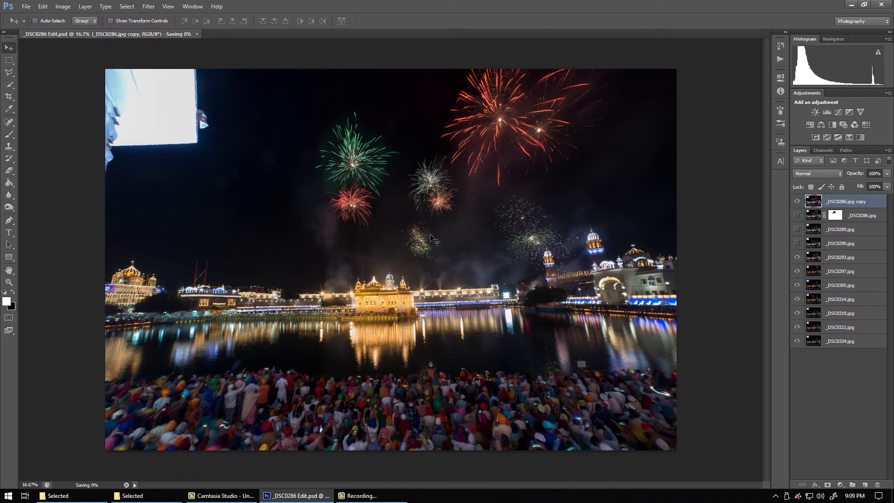
Add a white mask to the merged layer and toggle its visibility to compare bursts.
{"action": "left_click", "coordinate": [827, 486]}
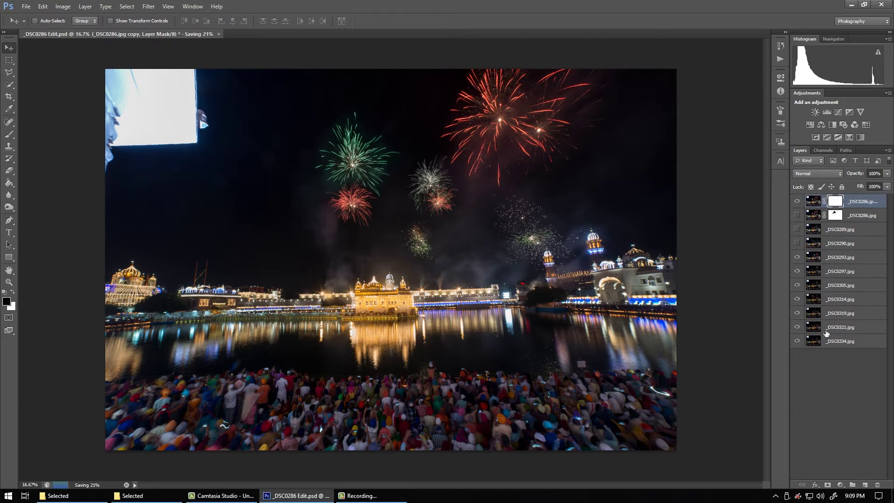
{"action": "left_click", "coordinate": [797, 201]}
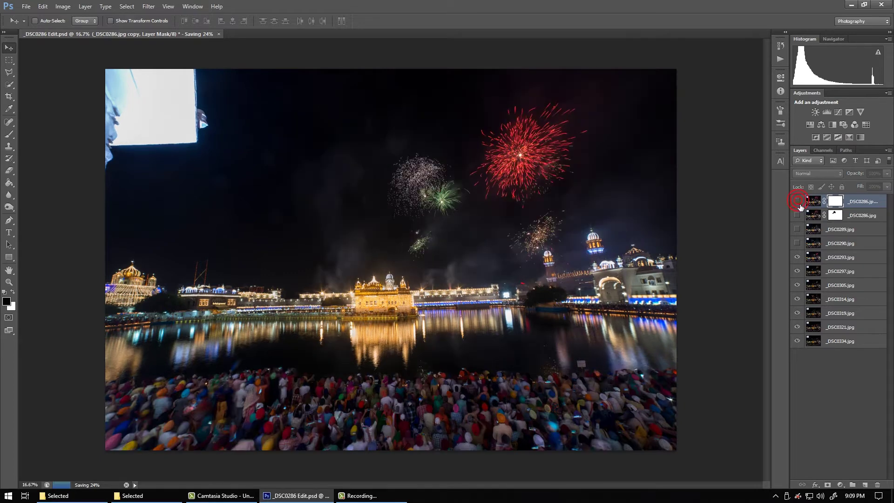
{"action": "left_click", "coordinate": [798, 201]}
{"action": "left_click", "coordinate": [797, 202]}
{"action": "left_click", "coordinate": [798, 205]}
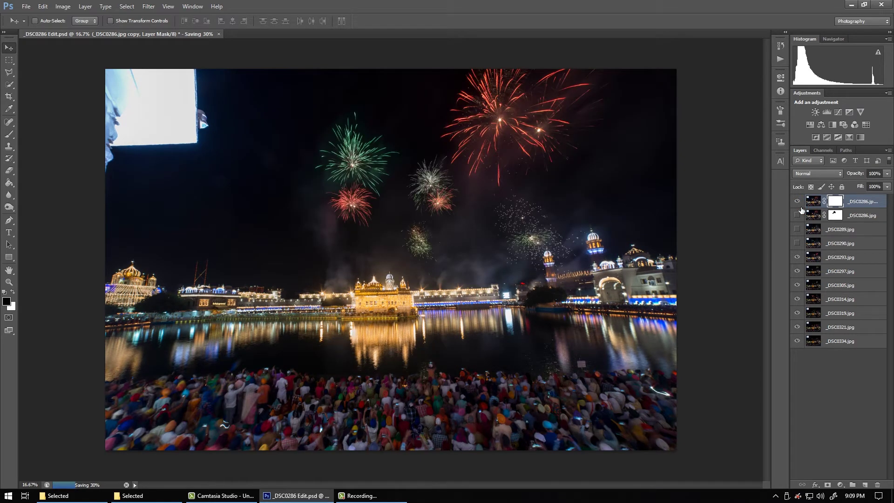
{"action": "left_click", "coordinate": [798, 201]}
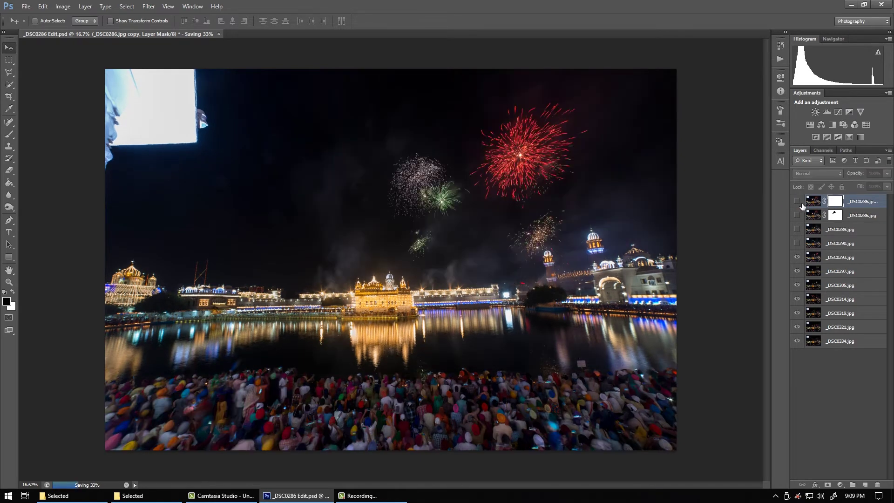
{"action": "left_click", "coordinate": [797, 201]}
Hide the merged layer and _DSC0290, leaving _DSC0293 as the active visible frame.
{"action": "key", "text": "ctrl+plus"}
{"action": "key", "text": "ctrl+plus"}
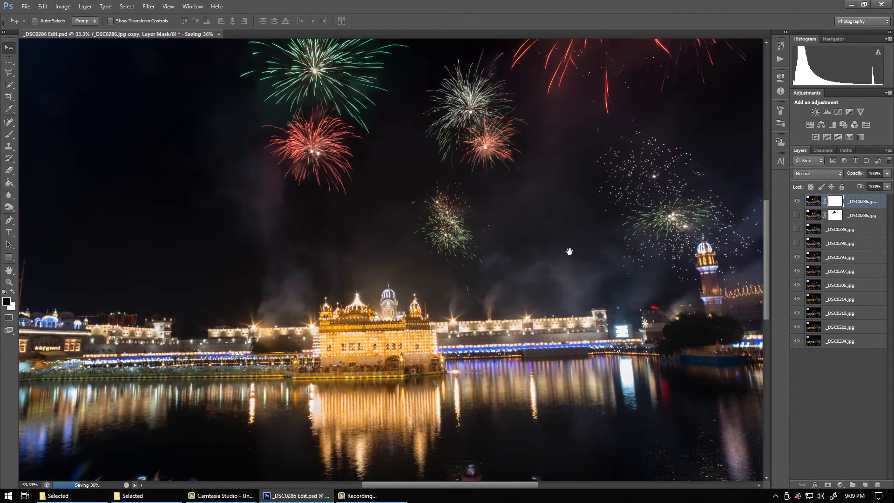
{"action": "left_click_drag", "start_coordinate": [585, 180], "coordinate": [400, 400]}
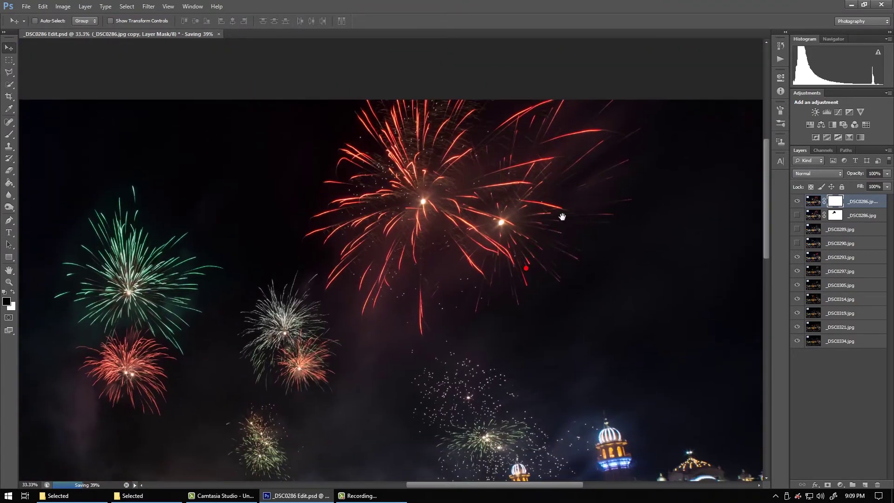
{"action": "key", "text": "ctrl+minus"}
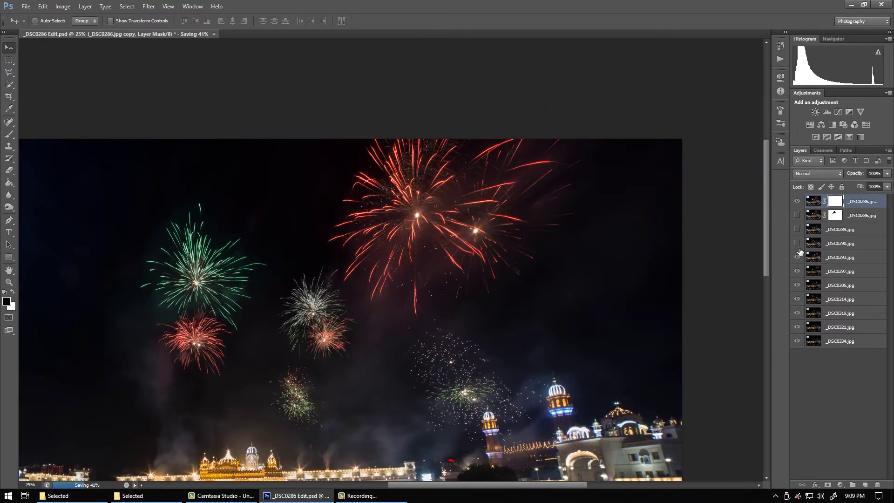
{"action": "left_click_drag", "start_coordinate": [239, 280], "coordinate": [485, 263]}
{"action": "key", "text": "ctrl+minus"}
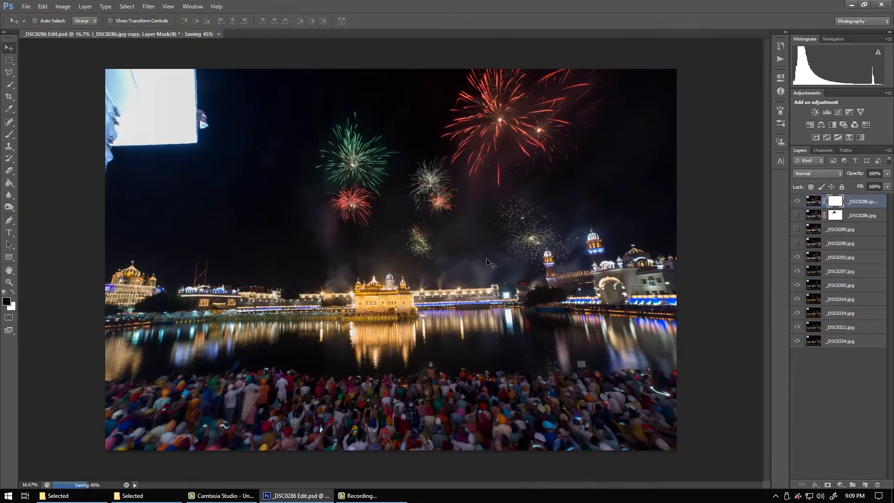
{"action": "left_click", "coordinate": [797, 201]}
{"action": "left_click", "coordinate": [797, 243]}
{"action": "left_click", "coordinate": [797, 243]}
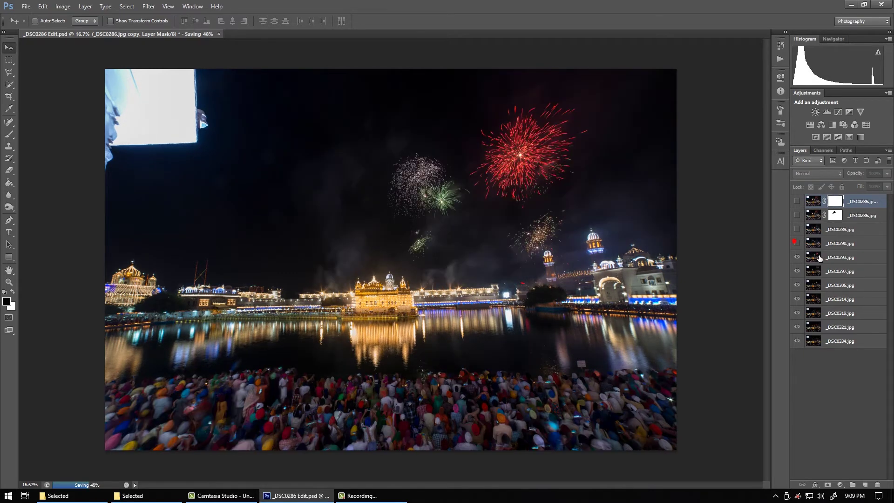
{"action": "left_click", "coordinate": [838, 257]}
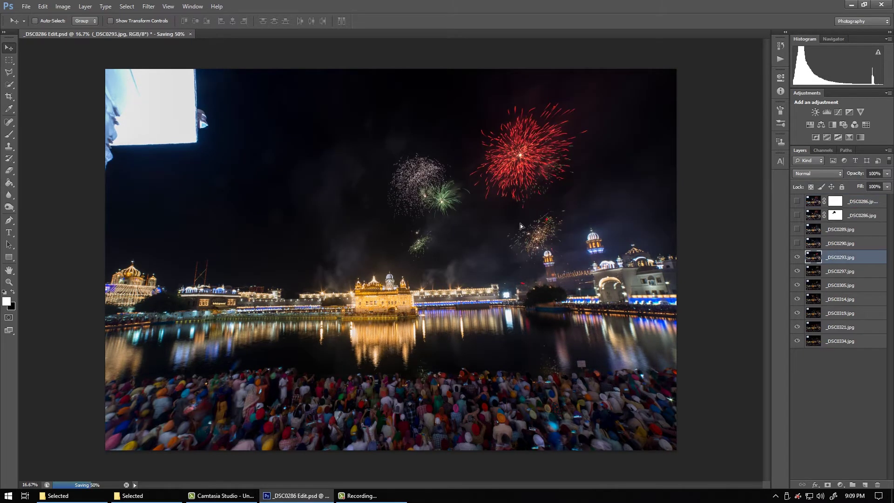
Shift the _DSC0293 frame left and up, then re-show and select the top copy layer.
{"action": "left_click_drag", "start_coordinate": [520, 224], "coordinate": [182, 226]}
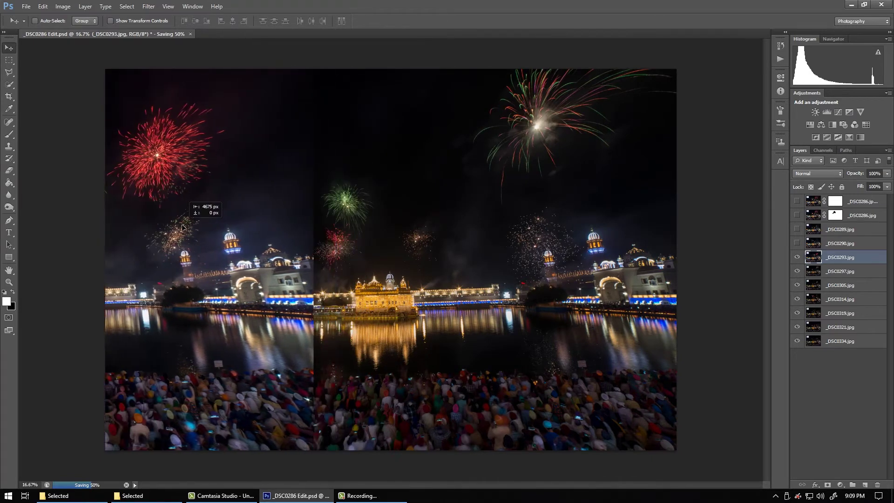
{"action": "mouse_move", "coordinate": [182, 227]}
{"action": "left_mouse_down"}
{"action": "mouse_move", "coordinate": [177, 189]}
{"action": "mouse_move", "coordinate": [186, 192]}
{"action": "left_mouse_up"}
{"action": "left_click", "coordinate": [797, 201]}
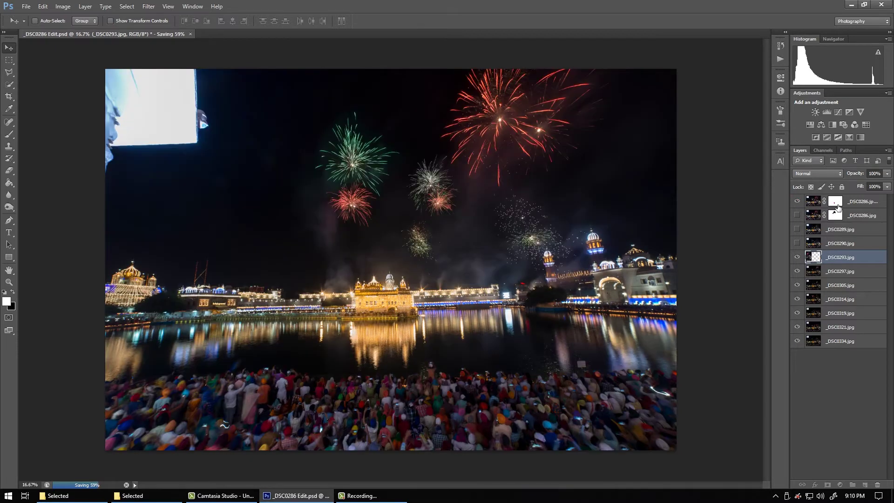
{"action": "left_click", "coordinate": [835, 201]}
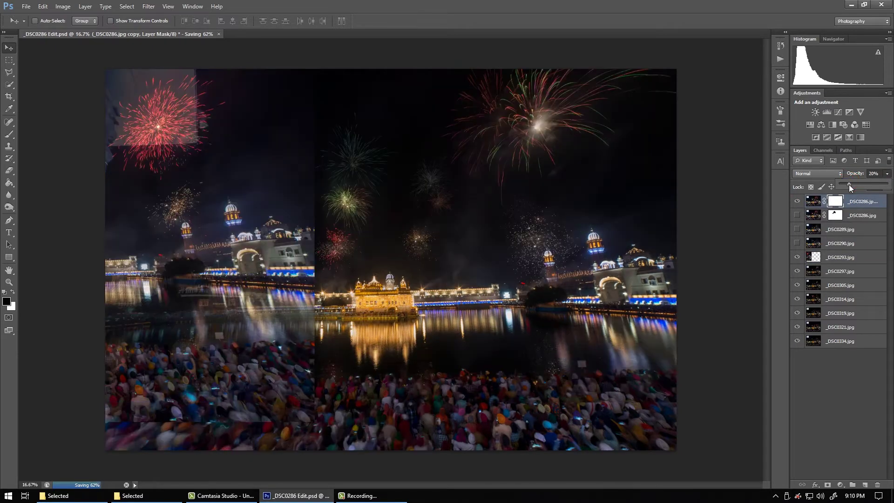
Paint on the top layer's mask with a 500 px brush at 50% to reveal the red burst.
{"action": "key", "text": "b"}
{"action": "key", "text": "ctrl+plus"}
{"action": "key", "text": "bracketright"}
{"action": "key", "text": "bracketright"}
{"action": "key", "text": "bracketright"}
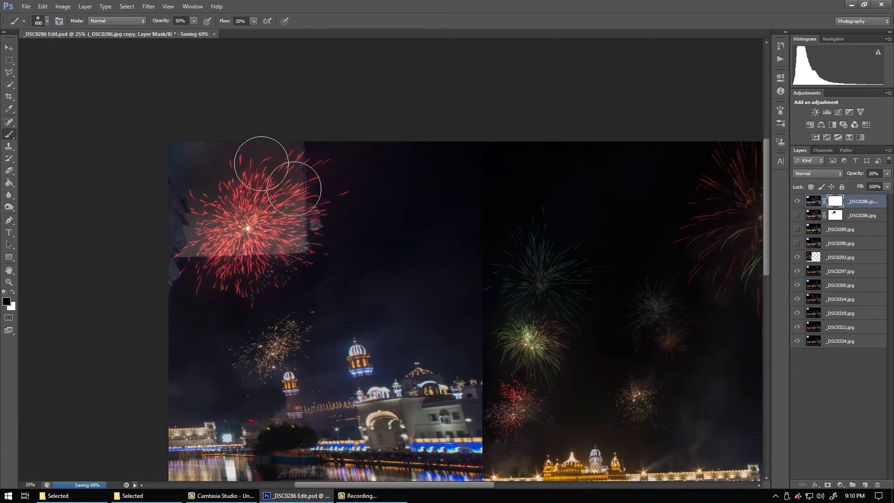
{"action": "key", "text": "5"}
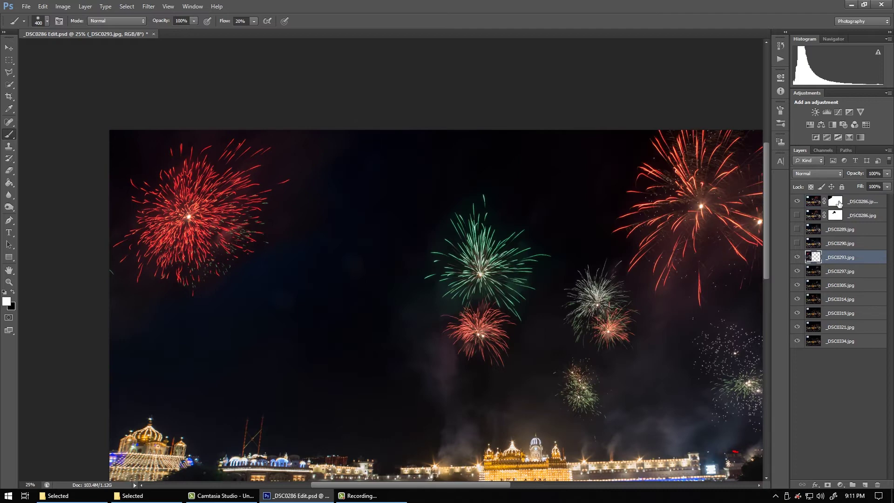
{"action": "left_click", "coordinate": [836, 202]}
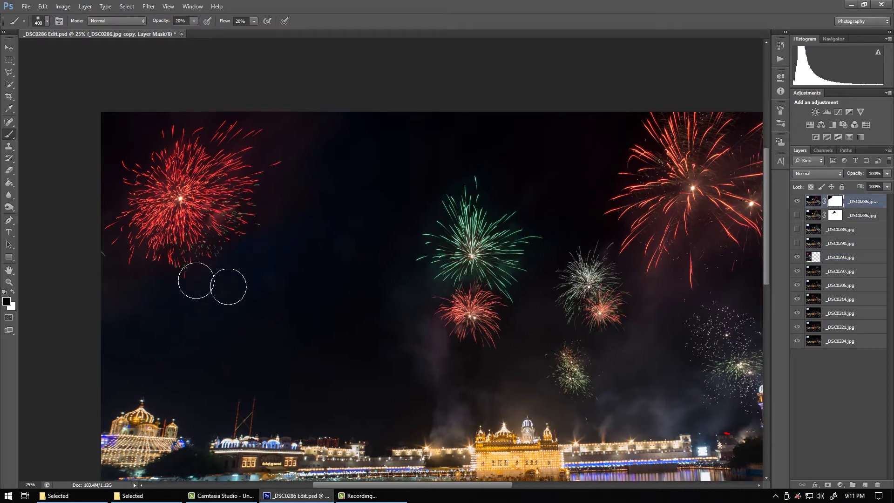
{"action": "key", "text": "ctrl+0"}
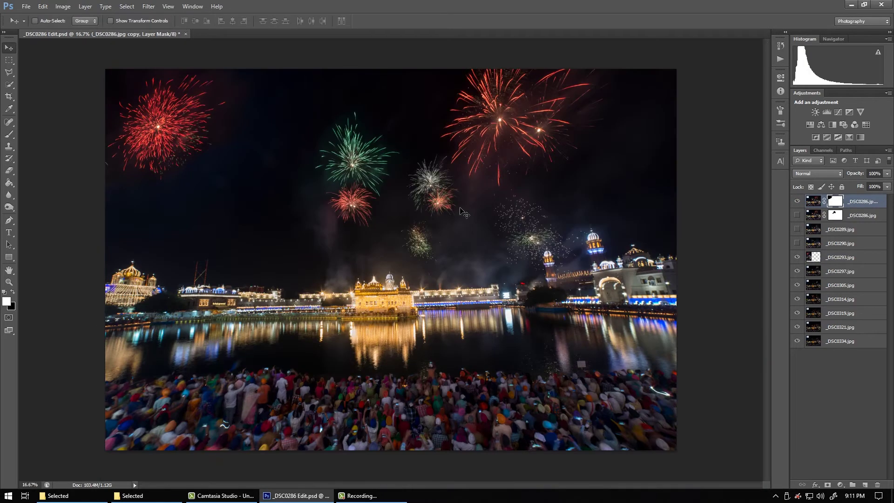
Scale the _DSC0293.jpg layer to about 106% and shift it left and down.
{"action": "left_click", "coordinate": [837, 261]}
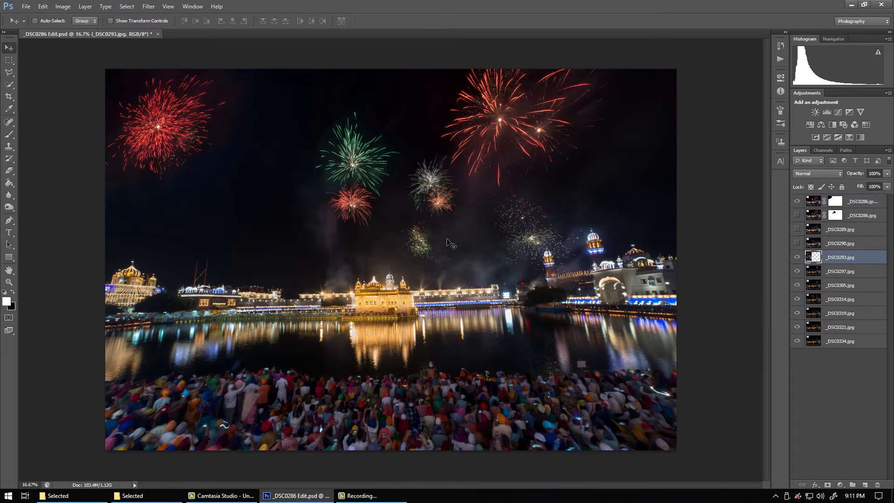
{"action": "key", "text": "ctrl+t"}
{"action": "key", "text": "ctrl+minus"}
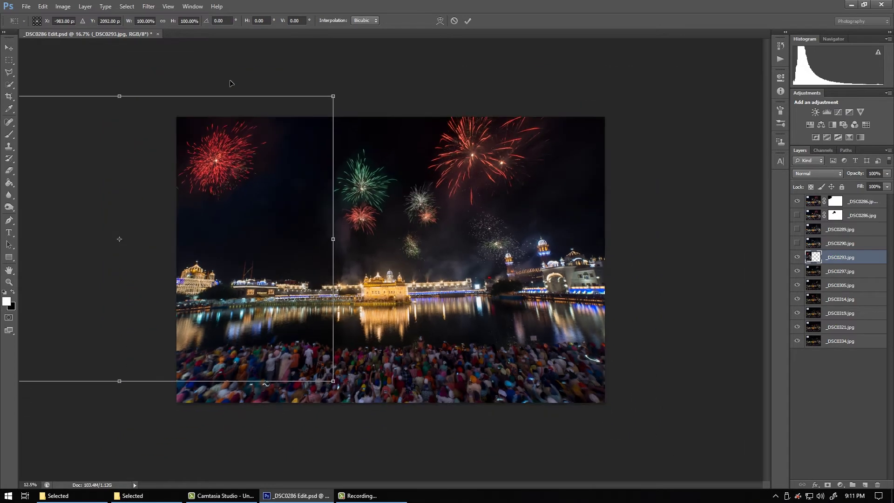
{"action": "left_click_drag", "start_coordinate": [335, 96], "coordinate": [357, 79]}
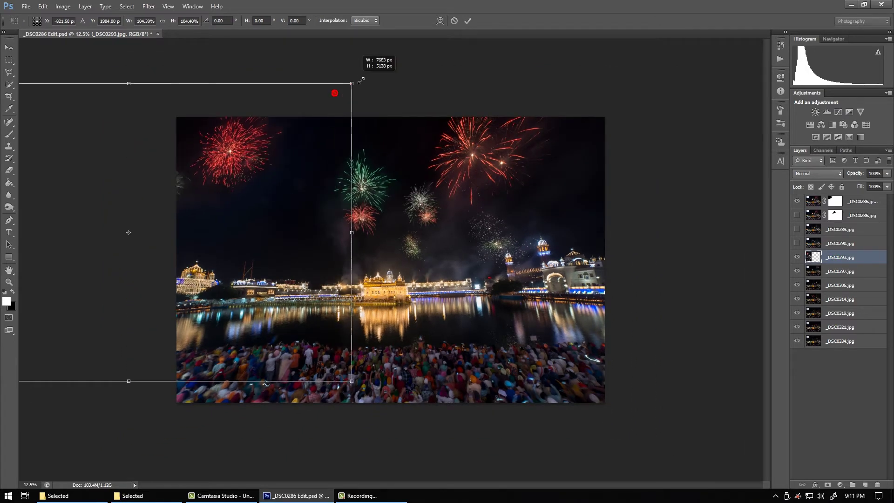
{"action": "mouse_move", "coordinate": [297, 169]}
{"action": "left_mouse_down"}
{"action": "mouse_move", "coordinate": [265, 175]}
{"action": "mouse_move", "coordinate": [278, 180]}
{"action": "left_mouse_up"}
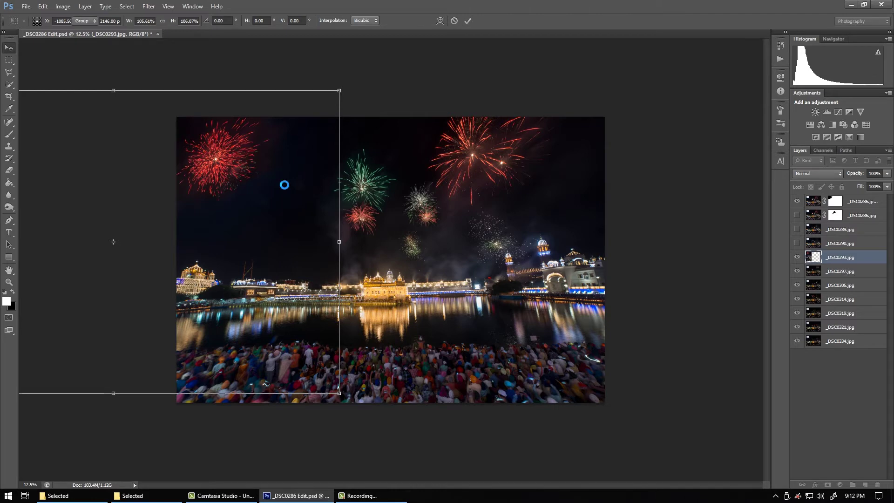
{"action": "key", "text": "ctrl+plus"}
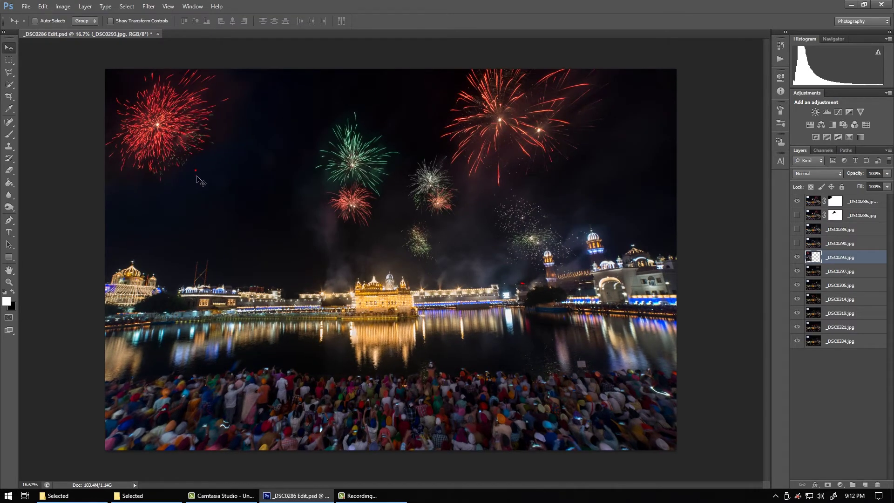
Nudge the red firework slightly down into its final position.
{"action": "left_click_drag", "start_coordinate": [160, 114], "coordinate": [188, 133]}
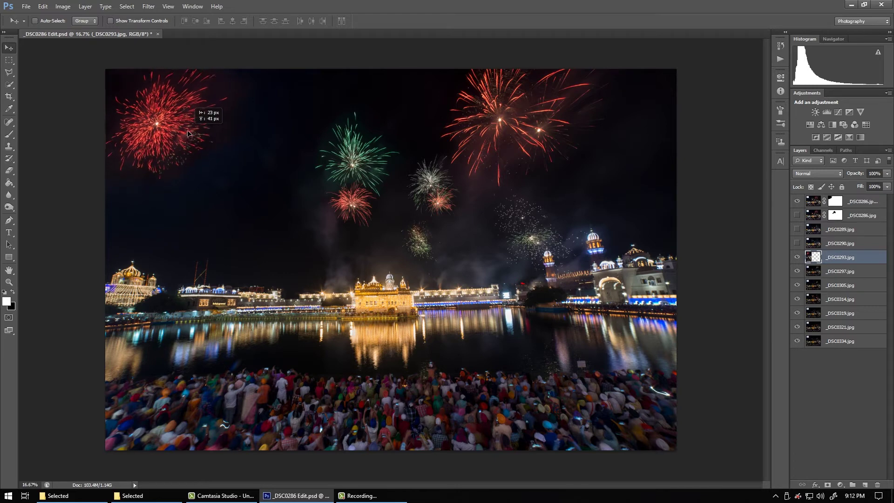
{"action": "left_click_drag", "start_coordinate": [188, 133], "coordinate": [184, 137]}
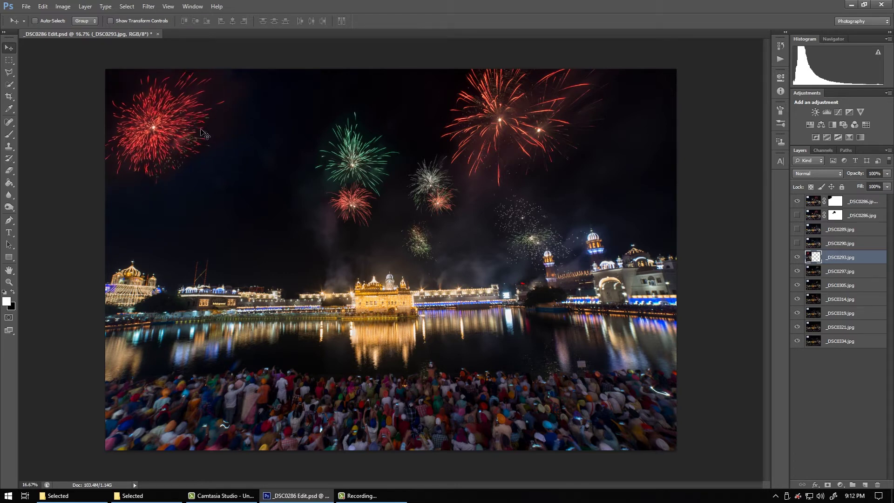
{"action": "key", "text": "ctrl+t"}
{"action": "key", "text": "Return"}
Merge the top two firework layers into _DSC0286.jpg copy 2 and compare it on and off.
{"action": "left_click", "coordinate": [860, 208], "text": "ctrl"}
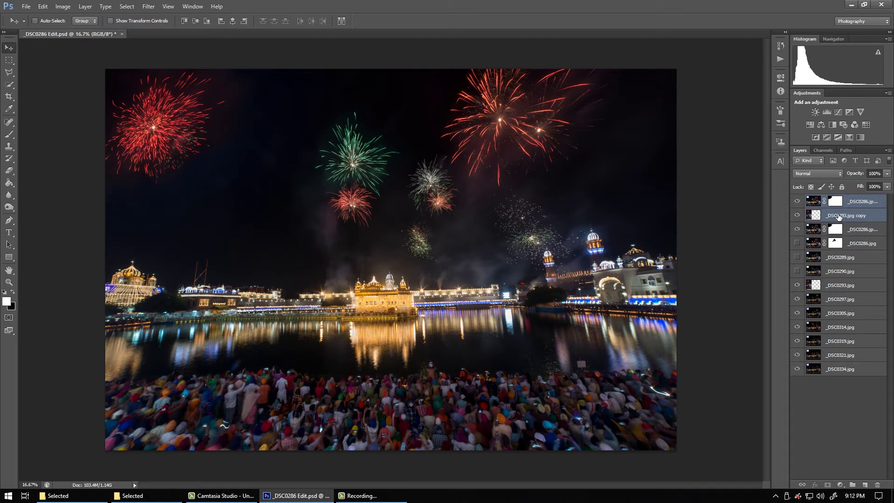
{"action": "key", "text": "ctrl+e"}
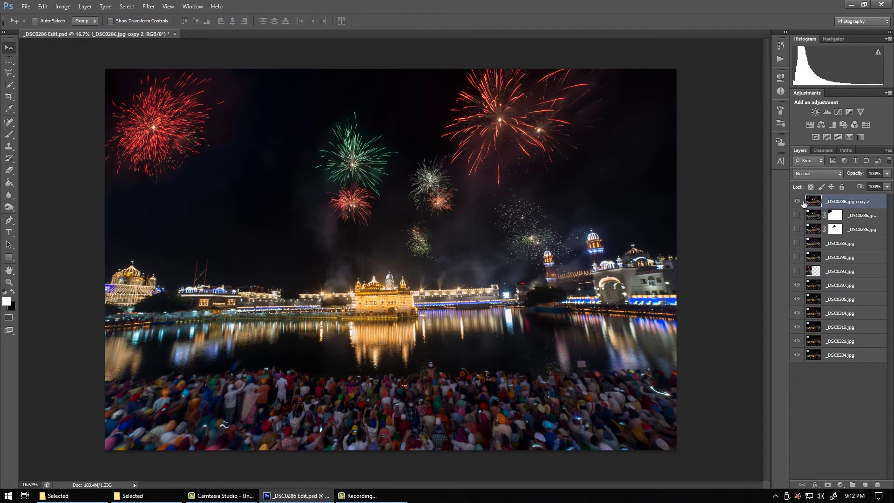
{"action": "left_click", "coordinate": [798, 201]}
{"action": "left_click", "coordinate": [797, 201]}
{"action": "left_click", "coordinate": [797, 201]}
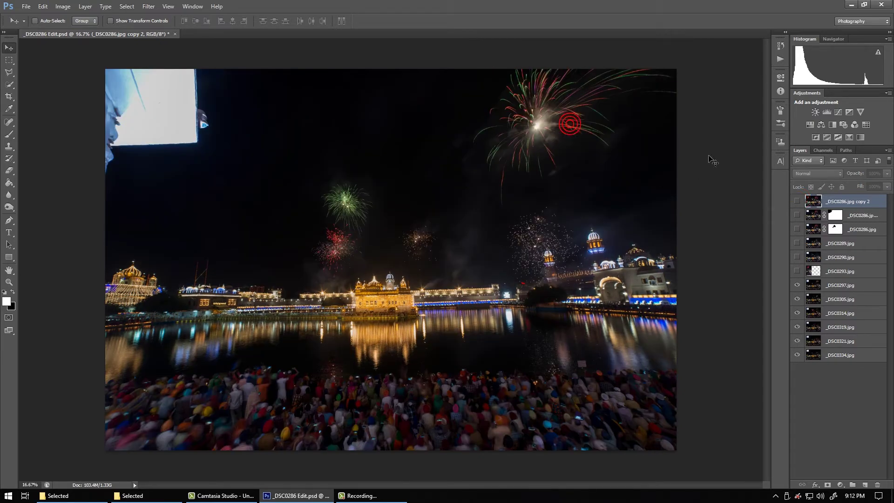
Give _DSC0286.jpg copy 2 a white layer mask and hide it.
{"action": "left_click", "coordinate": [797, 201]}
{"action": "left_click", "coordinate": [798, 201]}
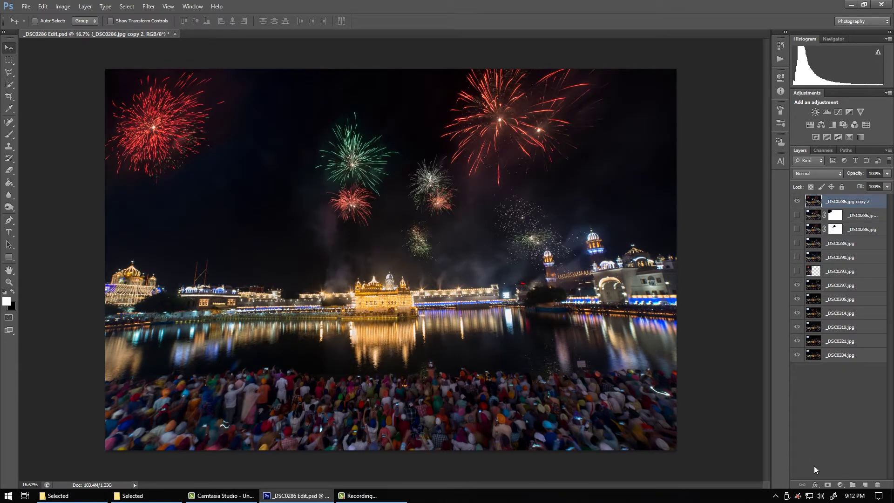
{"action": "left_click", "coordinate": [829, 485]}
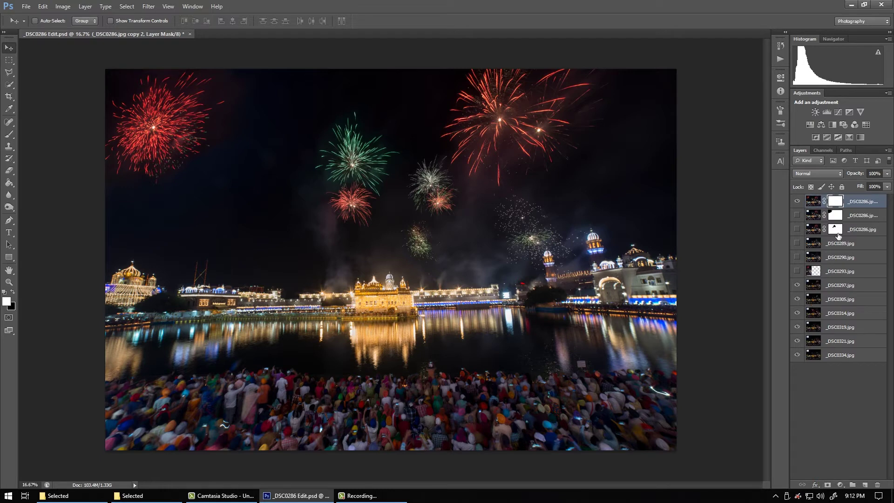
{"action": "left_click", "coordinate": [798, 201]}
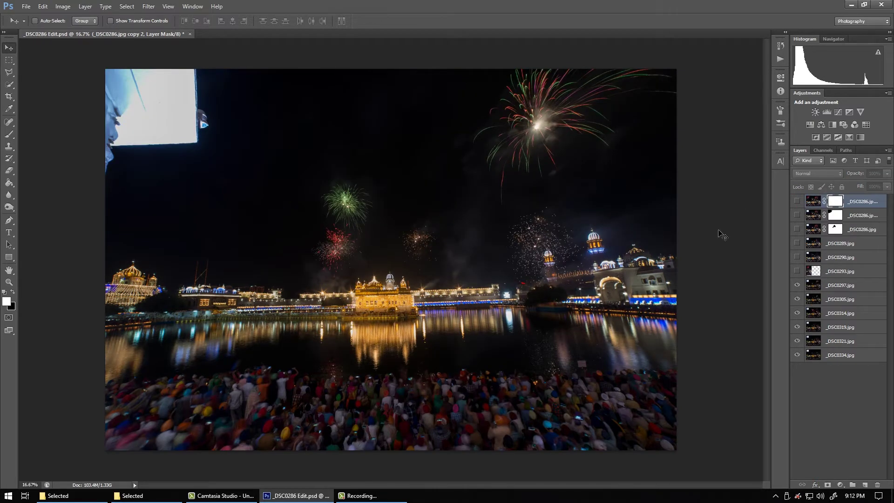
Move the _DSC0297.jpg layer about 1065 px to the right.
{"action": "left_click", "coordinate": [831, 286]}
{"action": "left_click_drag", "start_coordinate": [556, 184], "coordinate": [666, 182]}
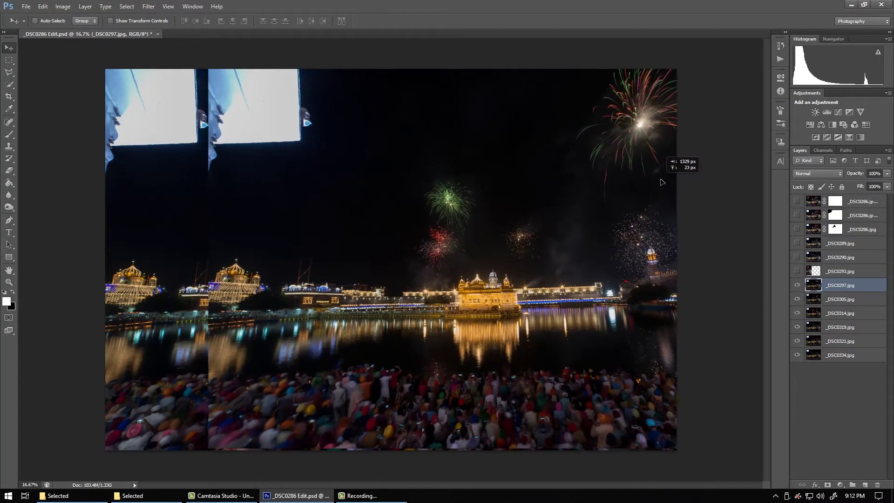
{"action": "left_click_drag", "start_coordinate": [666, 183], "coordinate": [668, 183]}
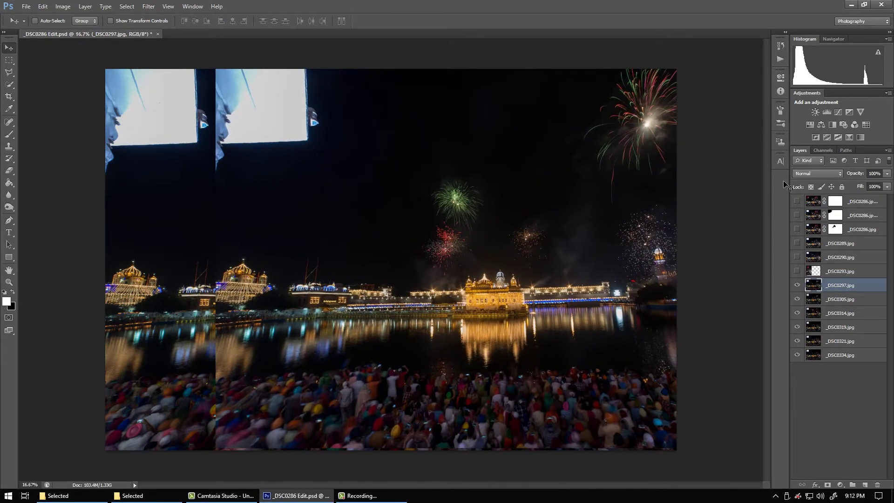
Show the merged top layer again at 20% opacity.
{"action": "left_click", "coordinate": [798, 201]}
{"action": "left_click", "coordinate": [862, 201]}
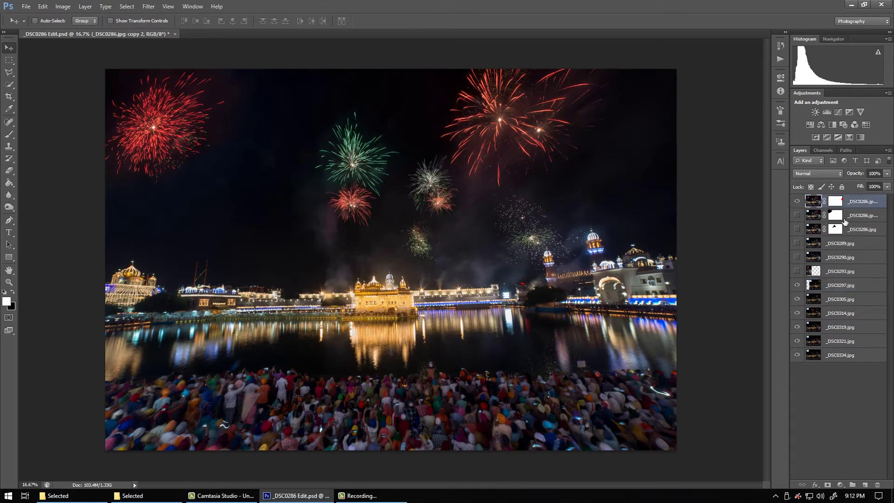
{"action": "left_click", "coordinate": [887, 173]}
{"action": "left_click_drag", "start_coordinate": [862, 182], "coordinate": [849, 184]}
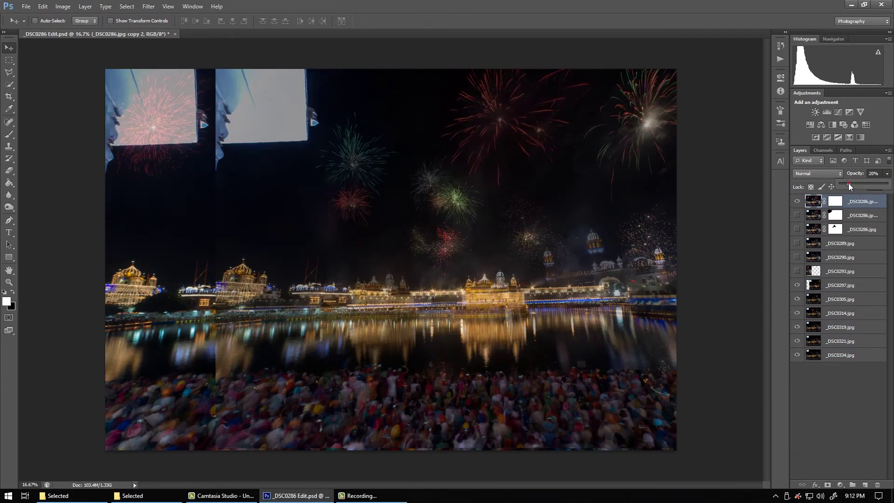
{"action": "key", "text": "ctrl+plus"}
{"action": "key", "text": "ctrl+plus"}
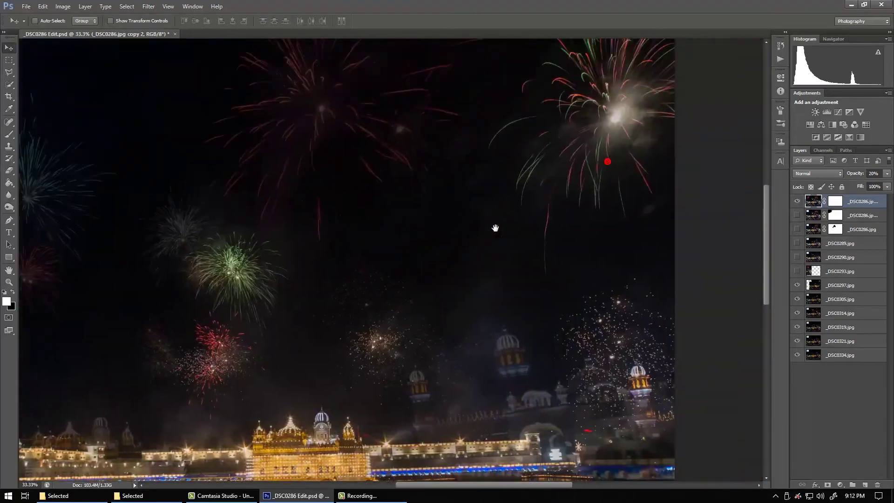
Paint black on the top layer's mask to reveal the upper-right white-and-green burst, restoring 100% opacity.
{"action": "left_click_drag", "start_coordinate": [495, 228], "coordinate": [392, 303]}
{"action": "key", "text": "b"}
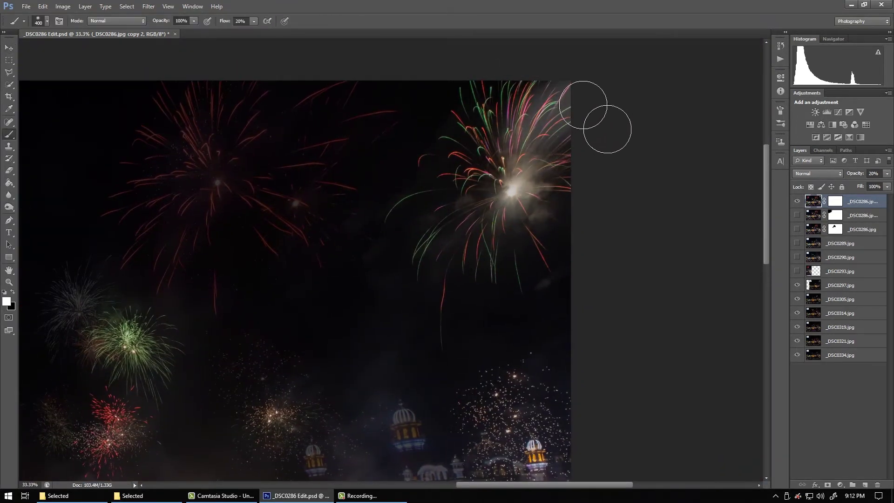
{"action": "left_click", "coordinate": [837, 202]}
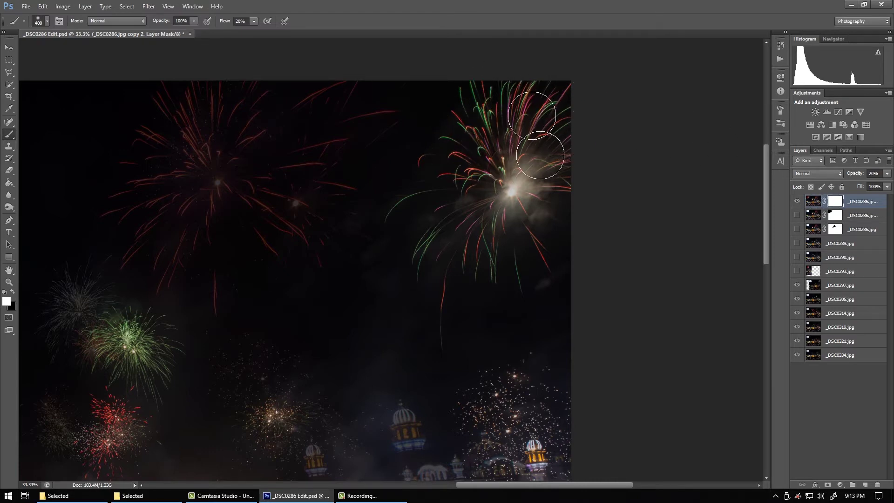
{"action": "key", "text": "x"}
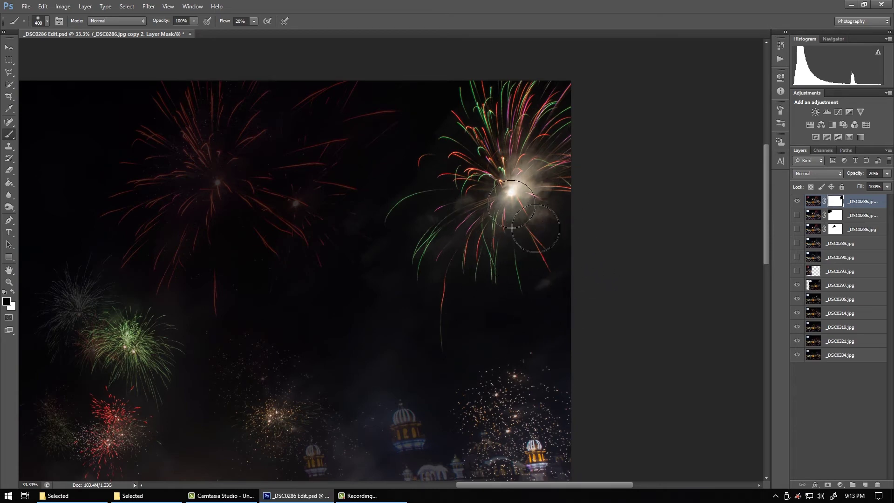
{"action": "left_click", "coordinate": [887, 173]}
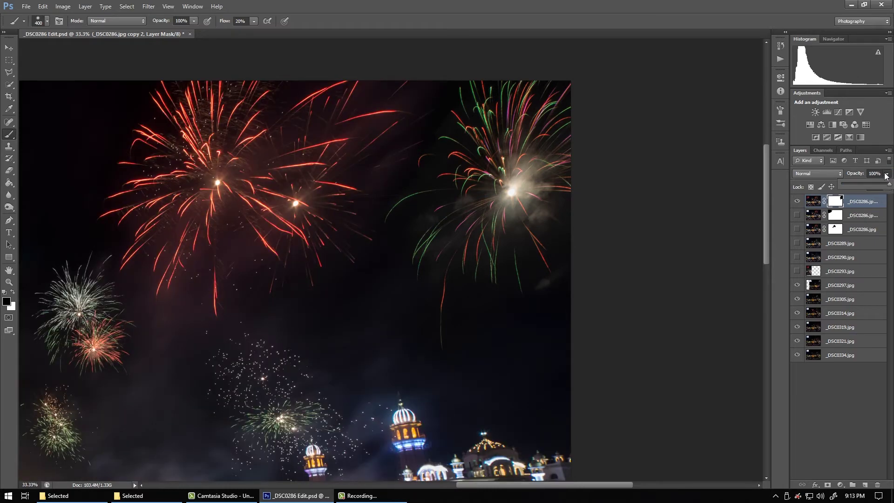
{"action": "key", "text": "bracketleft"}
{"action": "key", "text": "bracketleft"}
{"action": "key", "text": "bracketleft"}
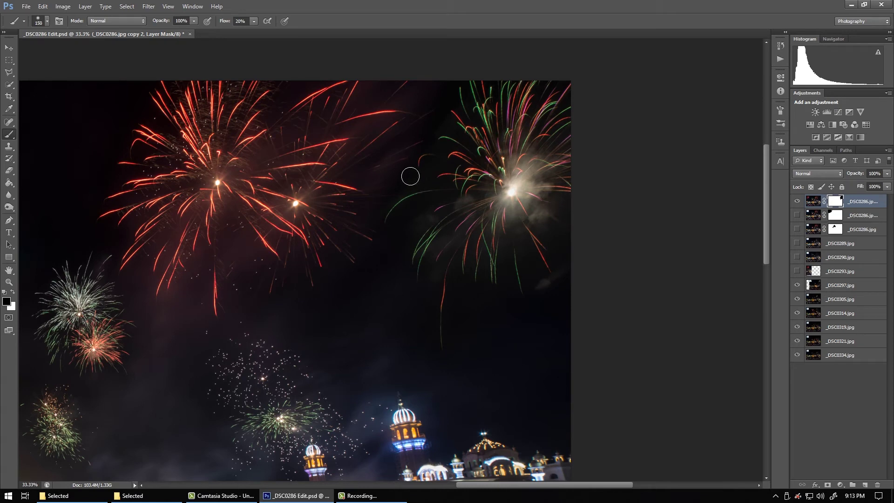
{"action": "key", "text": "bracketleft"}
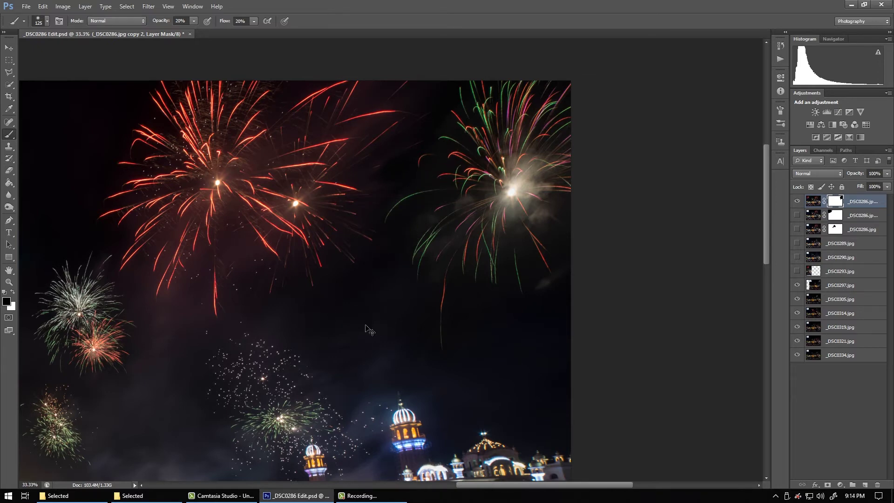
{"action": "key", "text": "ctrl+minus"}
{"action": "key", "text": "ctrl+minus"}
{"action": "key", "text": "ctrl+minus"}
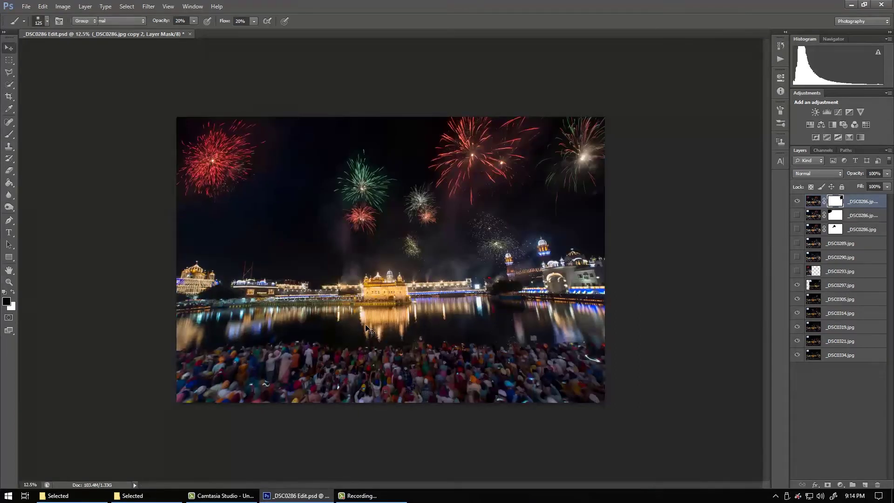
Stamp the visible layers into a new top copy and toggle it to compare.
{"action": "key", "text": "v"}
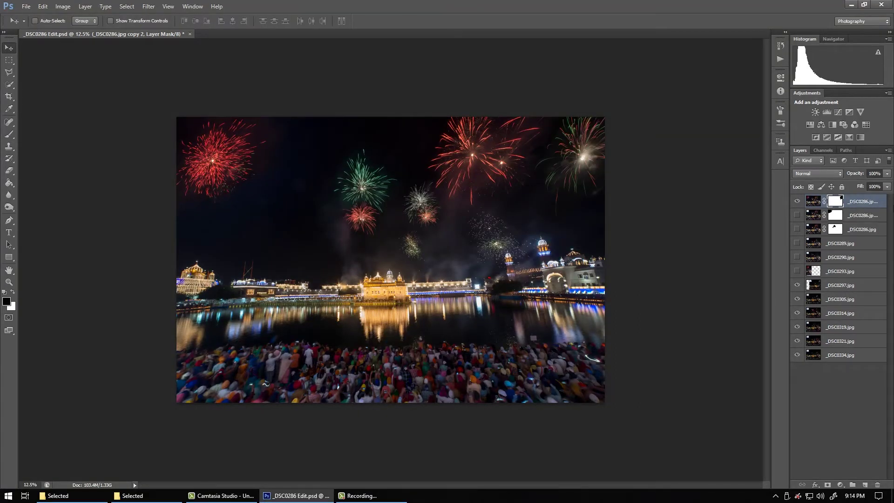
{"action": "left_click", "coordinate": [847, 285]}
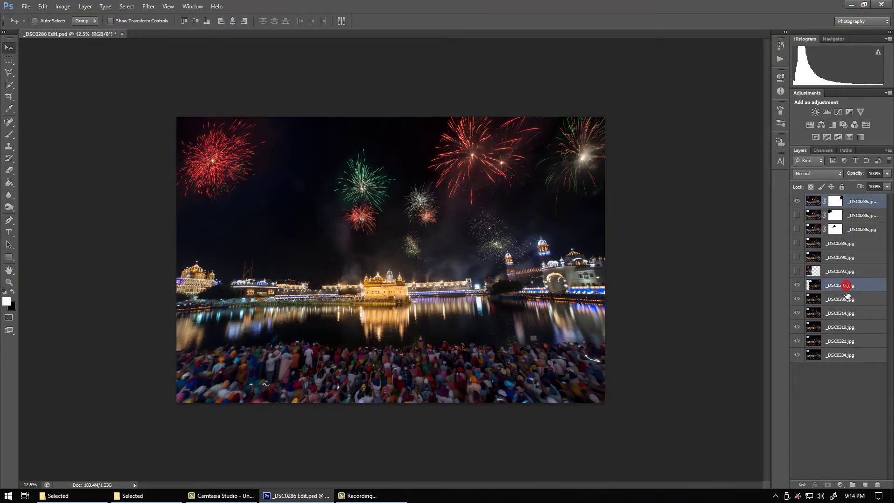
{"action": "key", "text": "ctrl+j"}
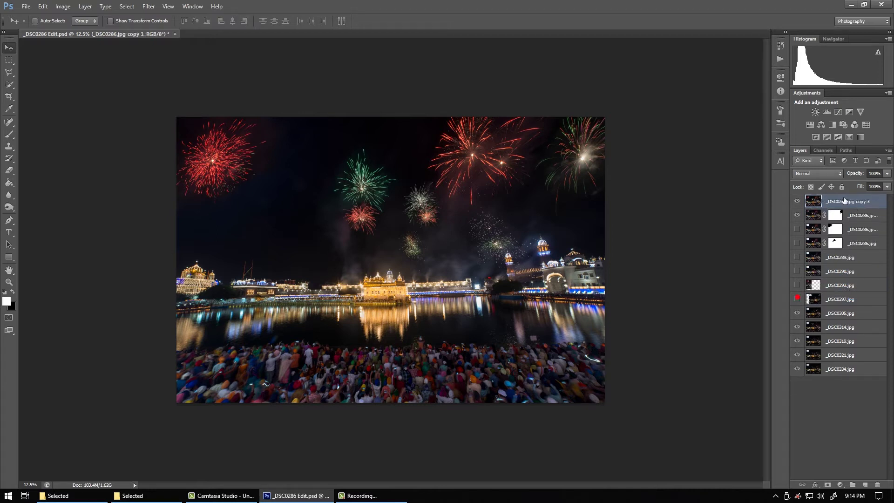
{"action": "left_click", "coordinate": [797, 216]}
{"action": "left_click", "coordinate": [797, 202]}
{"action": "left_click", "coordinate": [800, 203]}
{"action": "left_click", "coordinate": [801, 203]}
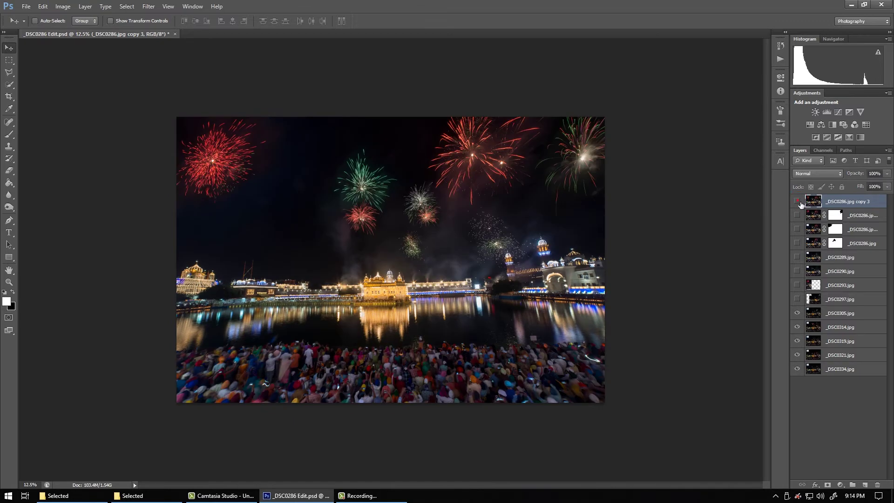
{"action": "left_click", "coordinate": [799, 202]}
{"action": "left_click", "coordinate": [799, 202]}
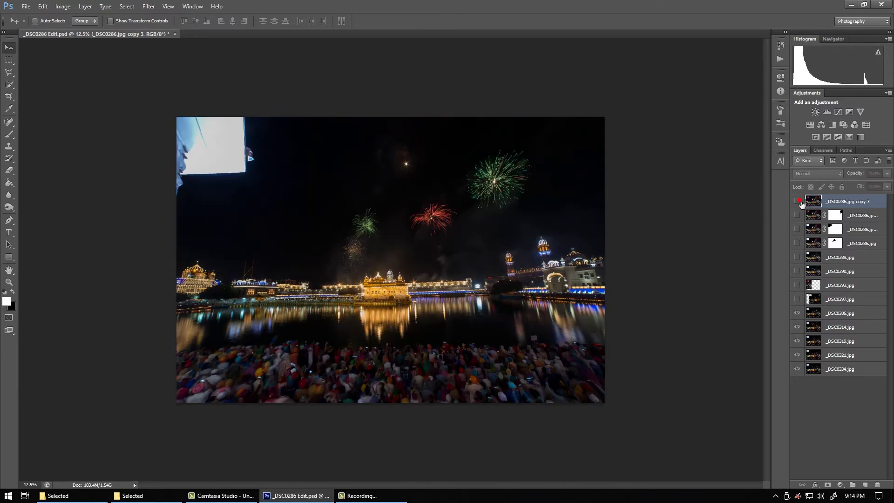
Set the top copy to 33% opacity and shift _DSC0305.jpg left and down.
{"action": "left_click", "coordinate": [798, 201]}
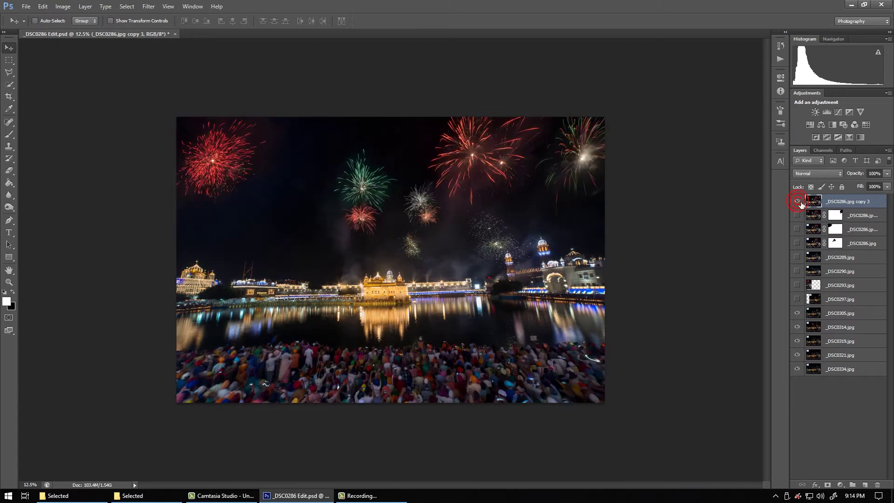
{"action": "left_click", "coordinate": [798, 202]}
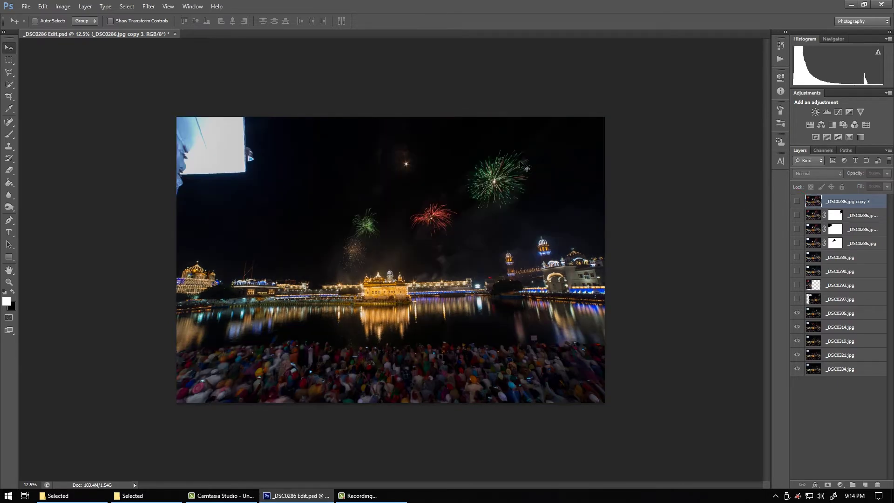
{"action": "left_click", "coordinate": [798, 202]}
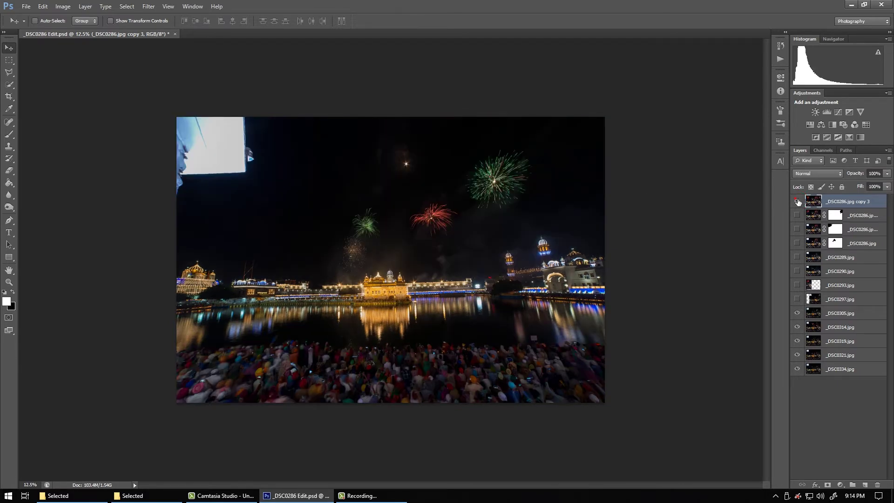
{"action": "left_click", "coordinate": [798, 202]}
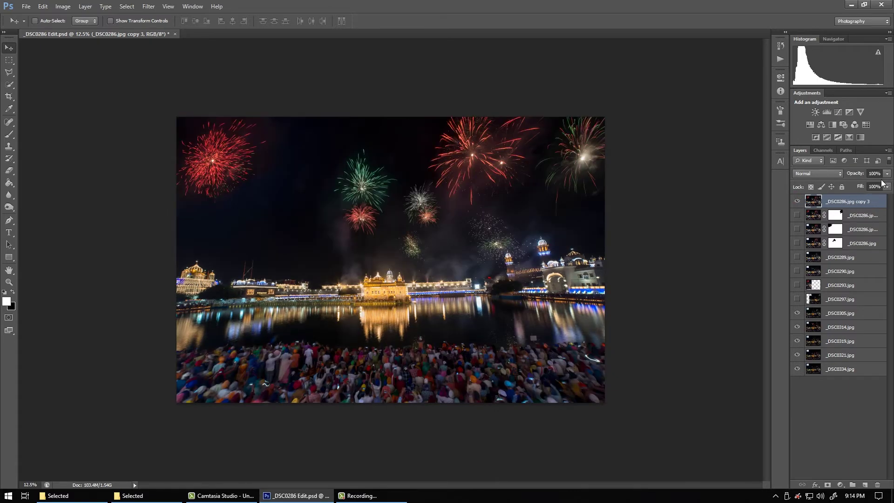
{"action": "left_click", "coordinate": [888, 174]}
{"action": "left_click", "coordinate": [855, 184]}
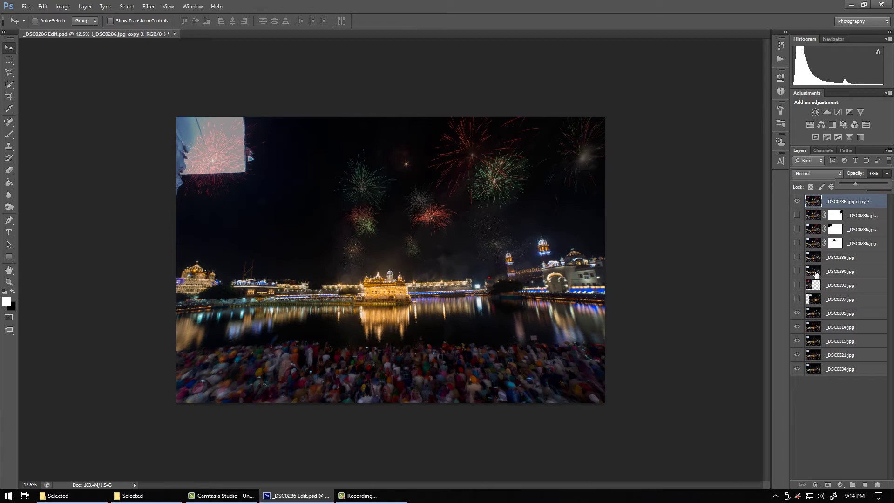
{"action": "left_click", "coordinate": [829, 313]}
{"action": "mouse_move", "coordinate": [511, 229]}
{"action": "left_mouse_down"}
{"action": "mouse_move", "coordinate": [249, 274]}
{"action": "mouse_move", "coordinate": [268, 265]}
{"action": "left_mouse_up"}
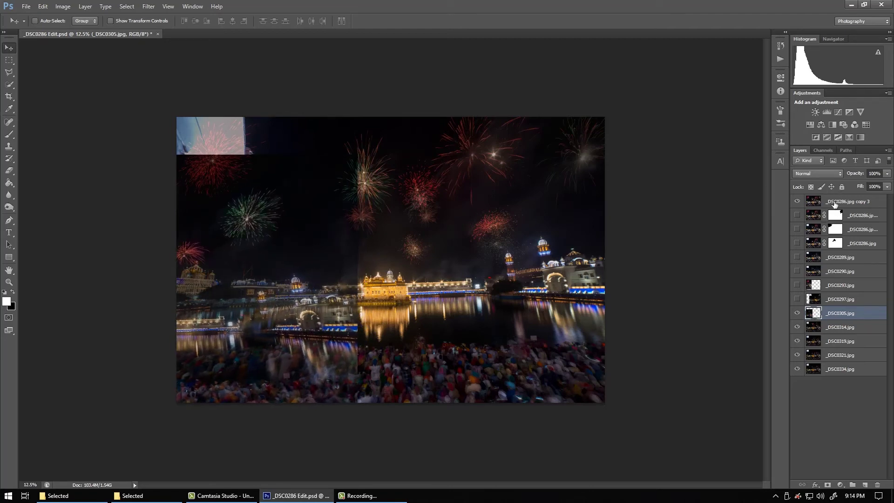
Return _DSC0286.jpg copy 3 to 100% opacity and add a layer mask.
{"action": "left_click", "coordinate": [834, 202]}
{"action": "left_click", "coordinate": [888, 175]}
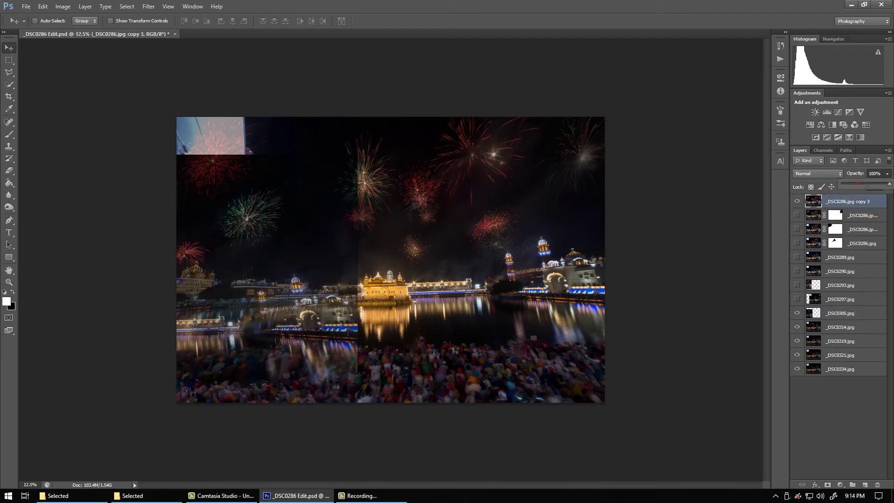
{"action": "left_click", "coordinate": [828, 485]}
{"action": "key", "text": "d"}
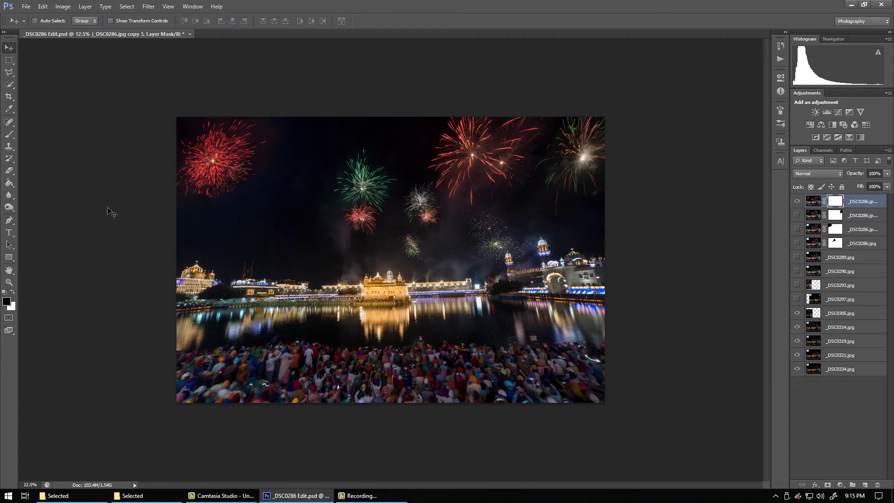
{"action": "key", "text": "b"}
Set a 500 px brush at 100% brush opacity while adjusting the layer's opacity.
{"action": "left_click", "coordinate": [888, 174]}
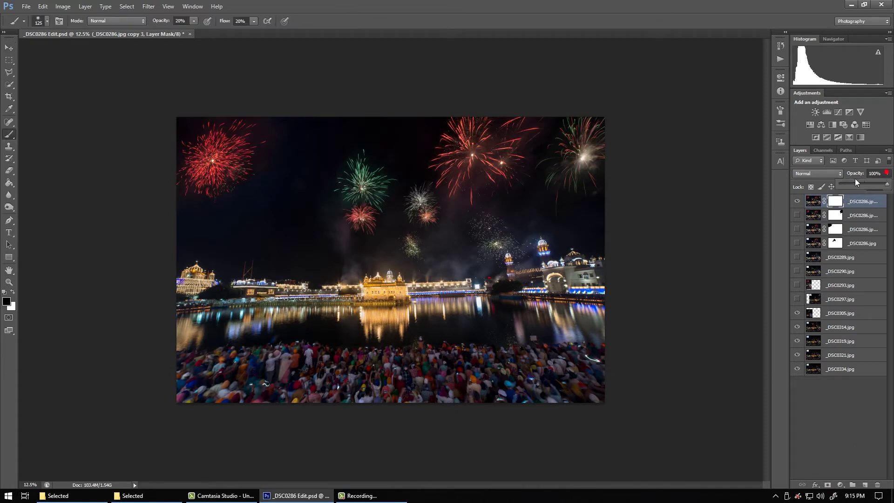
{"action": "left_click_drag", "start_coordinate": [856, 182], "coordinate": [853, 185]}
{"action": "left_click", "coordinate": [211, 227]}
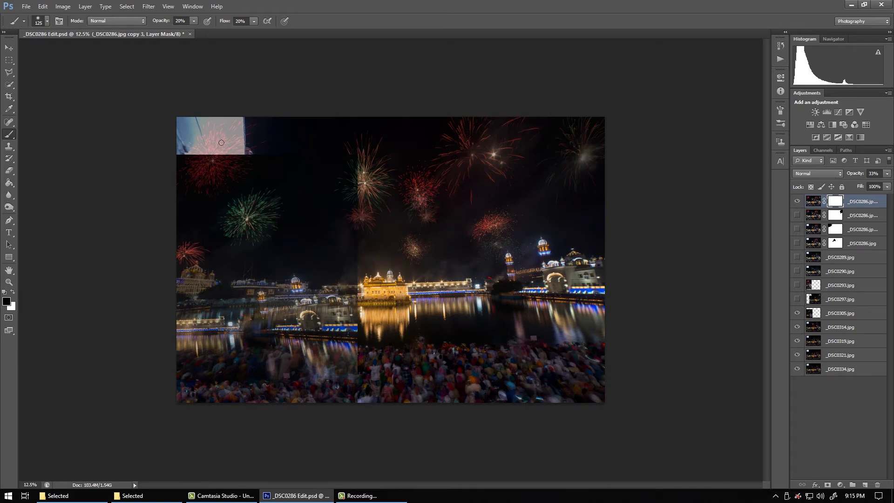
{"action": "key", "text": "bracketright"}
{"action": "key", "text": "bracketright"}
{"action": "key", "text": "bracketright"}
{"action": "key", "text": "0"}
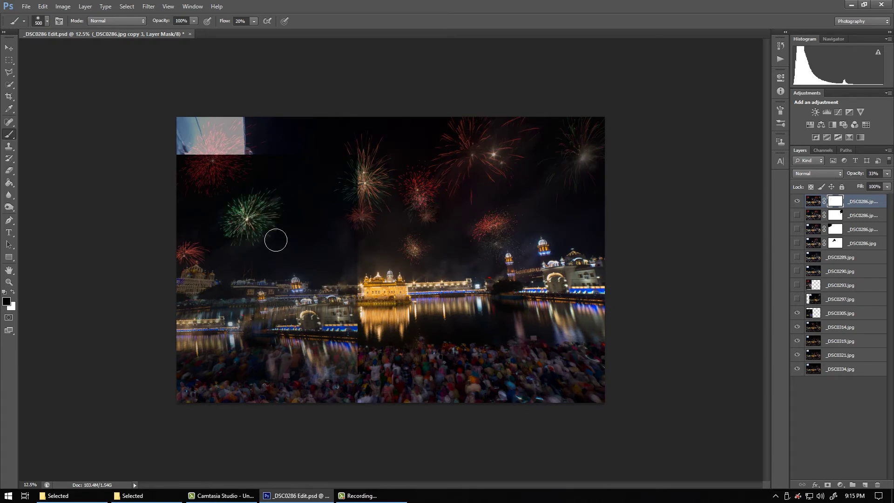
{"action": "left_click", "coordinate": [885, 175]}
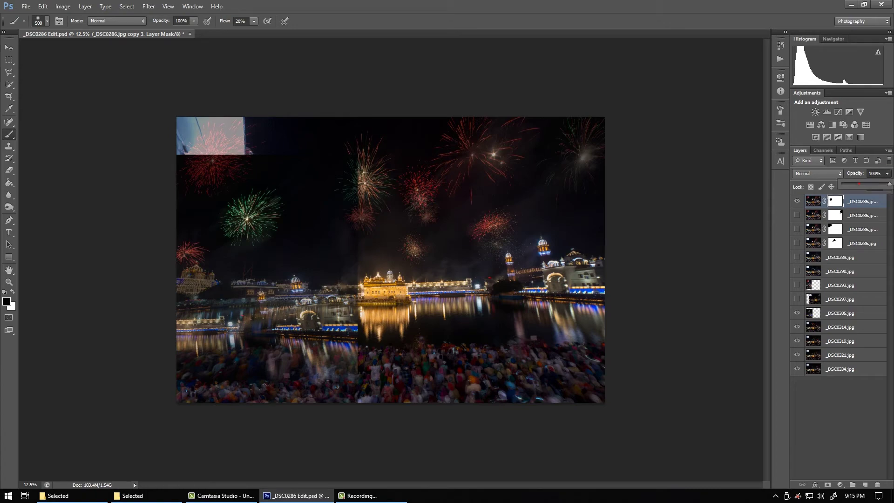
{"action": "key", "text": "ctrl+plus"}
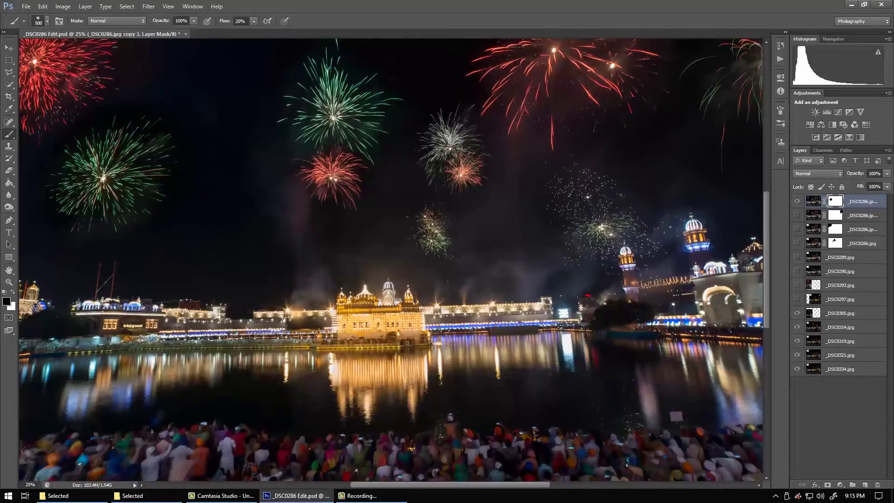
Paint the green burst in below the red one with a soft 200–300 px low-opacity brush.
{"action": "left_click_drag", "start_coordinate": [135, 267], "coordinate": [352, 348]}
{"action": "key", "text": "bracketleft"}
{"action": "key", "text": "bracketleft"}
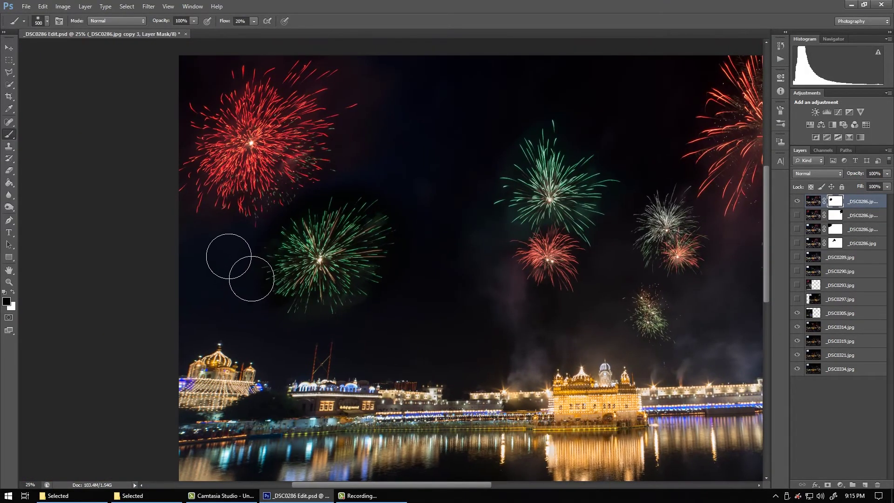
{"action": "left_click_drag", "start_coordinate": [209, 270], "coordinate": [218, 277]}
{"action": "key", "text": "1"}
{"action": "key", "text": "bracketleft"}
{"action": "key", "text": "bracketleft"}
{"action": "key", "text": "bracketright"}
{"action": "key", "text": "0"}
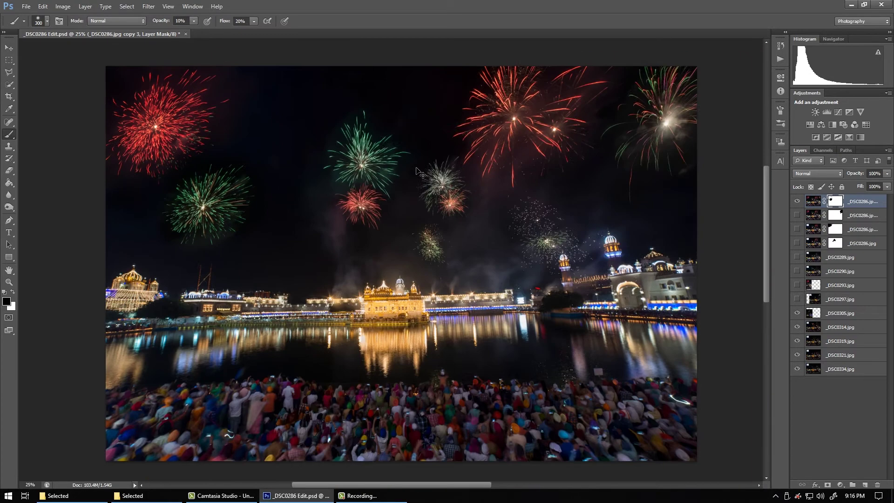
{"action": "key", "text": "ctrl+minus"}
{"action": "key", "text": "ctrl+minus"}
{"action": "key", "text": "v"}
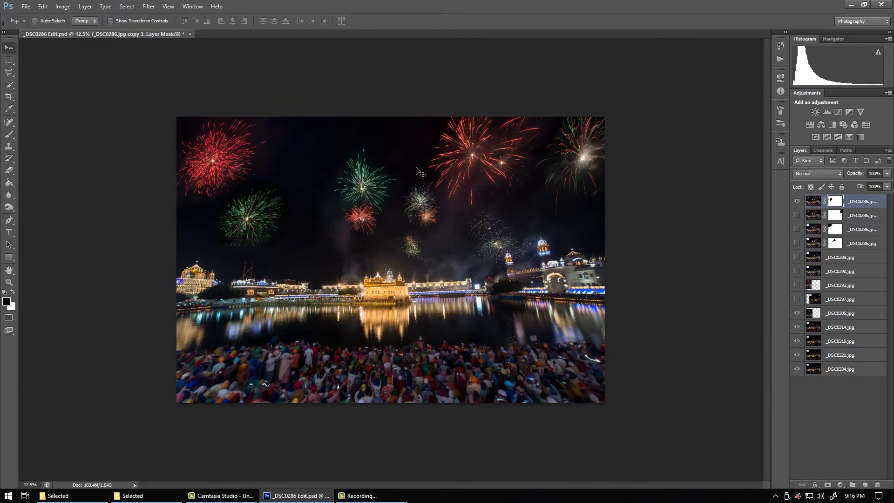
Merge copies of the masked layer and _DSC0305.jpg into _DSC0286.jpg copy 4, then save.
{"action": "left_click", "coordinate": [852, 315], "text": "ctrl"}
{"action": "key", "text": "ctrl+j"}
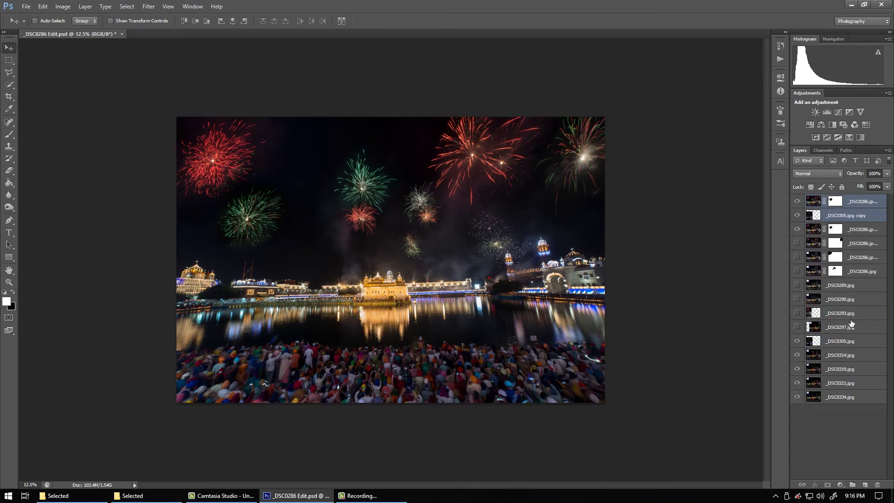
{"action": "key", "text": "ctrl+e"}
{"action": "key", "text": "ctrl+s"}
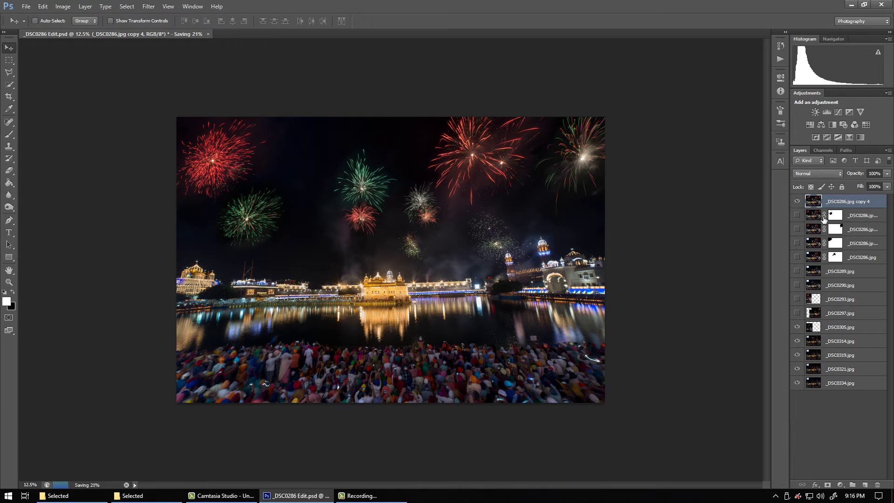
Toggle the merged copy 4 layer on and off to compare, then lower its opacity to 42%.
{"action": "left_click", "coordinate": [798, 201]}
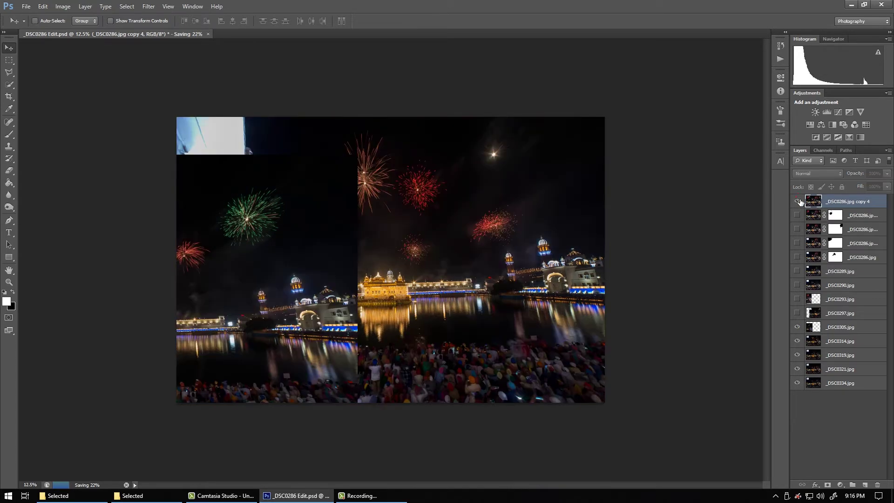
{"action": "left_click", "coordinate": [798, 201]}
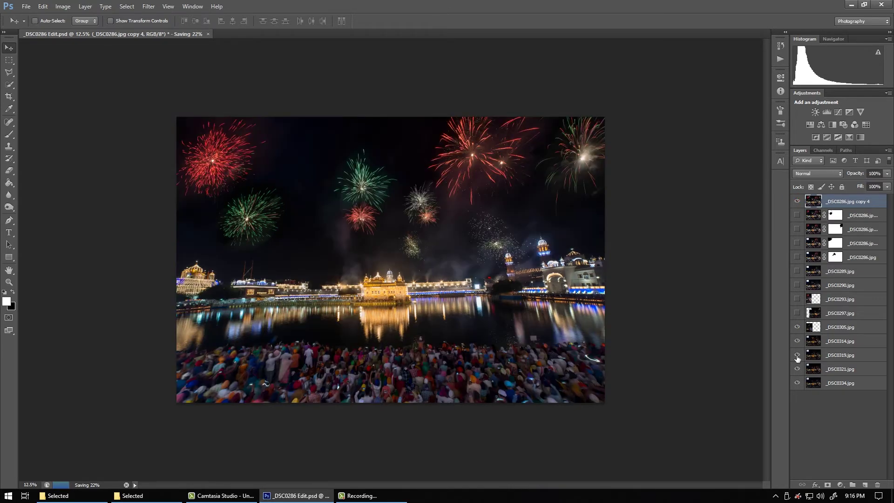
{"action": "left_click", "coordinate": [798, 201]}
{"action": "left_click", "coordinate": [798, 202]}
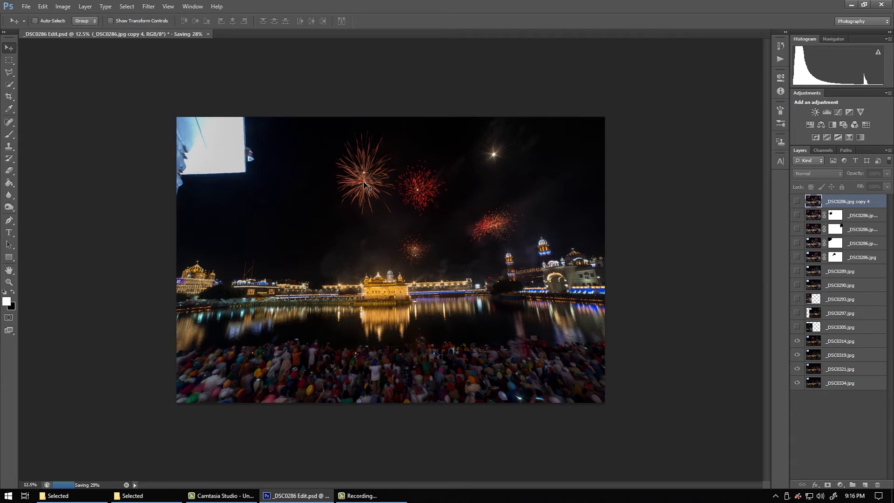
{"action": "left_click", "coordinate": [798, 202]}
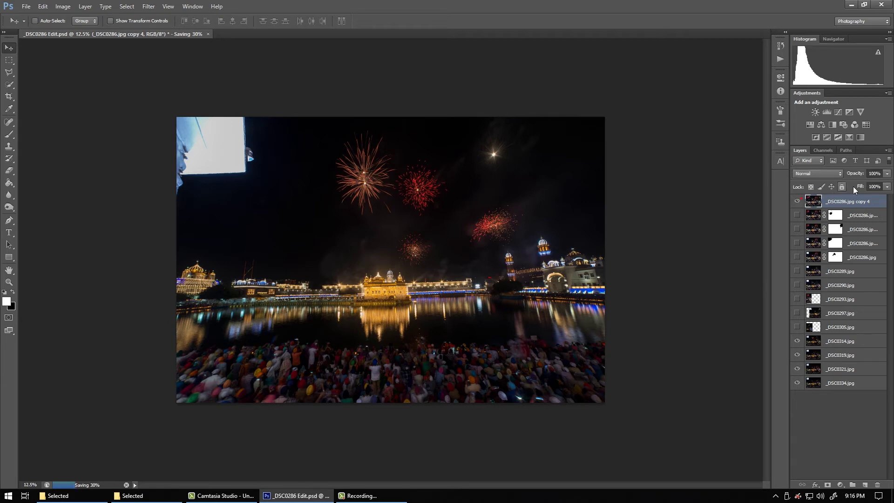
{"action": "left_click", "coordinate": [887, 174]}
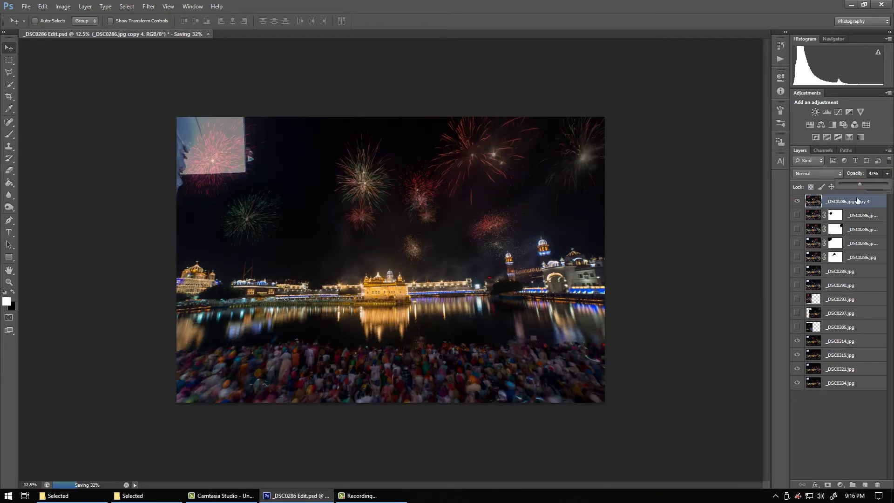
Shift and flip the _DSC0314.jpg fireworks, then add a white mask to copy 4.
{"action": "left_click", "coordinate": [830, 340]}
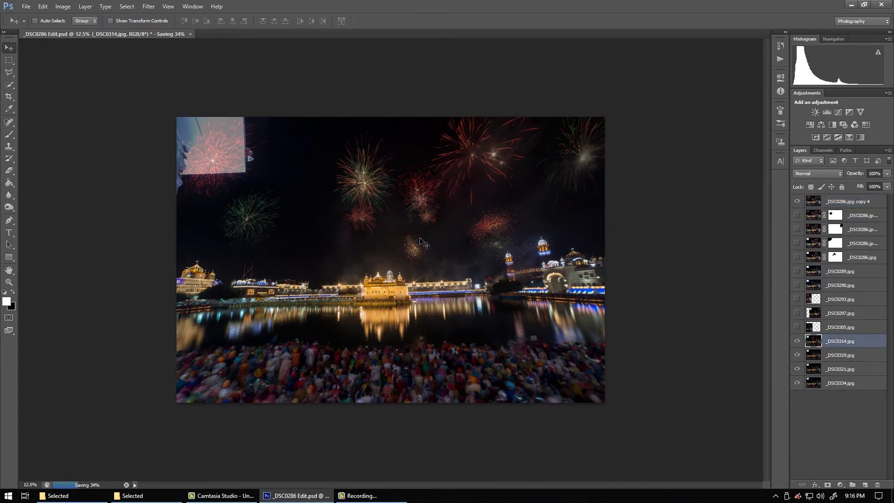
{"action": "left_click_drag", "start_coordinate": [420, 241], "coordinate": [349, 194]}
{"action": "key", "text": "ctrl+t"}
{"action": "right_click", "coordinate": [406, 303]}
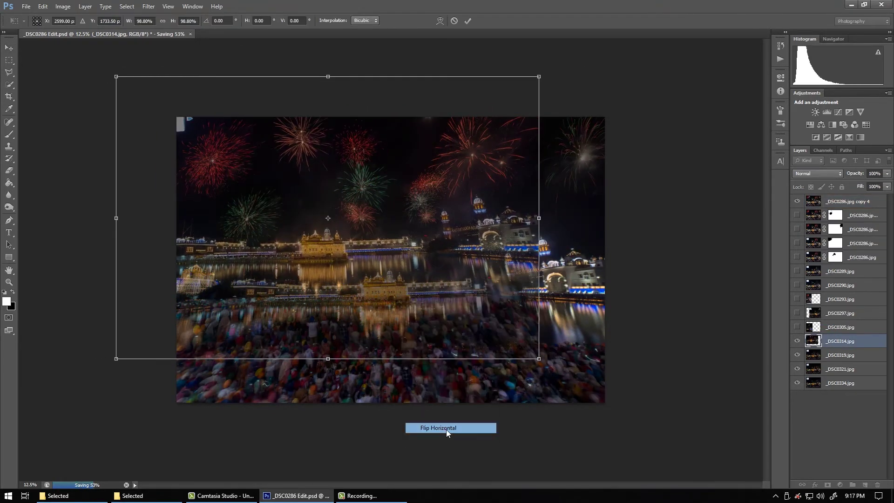
{"action": "left_click", "coordinate": [446, 429]}
{"action": "left_click_drag", "start_coordinate": [477, 271], "coordinate": [512, 233]}
{"action": "key", "text": "Return"}
{"action": "left_click", "coordinate": [847, 202]}
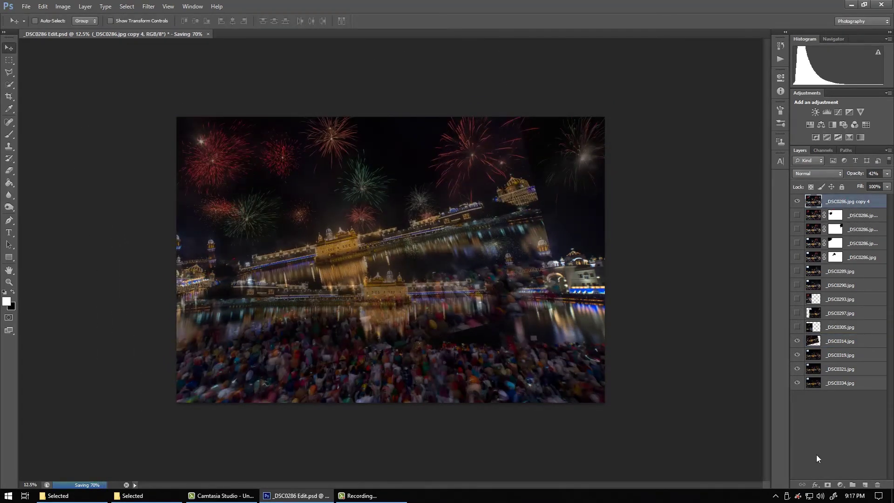
{"action": "left_click", "coordinate": [829, 485]}
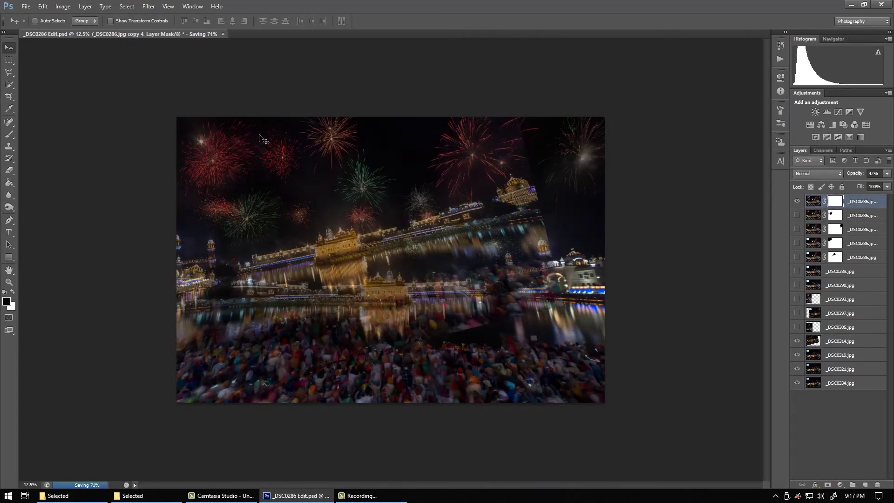
With the Brush tool selected, raise copy 4's layer opacity to 100%.
{"action": "key", "text": "b"}
{"action": "key", "text": "ctrl+plus"}
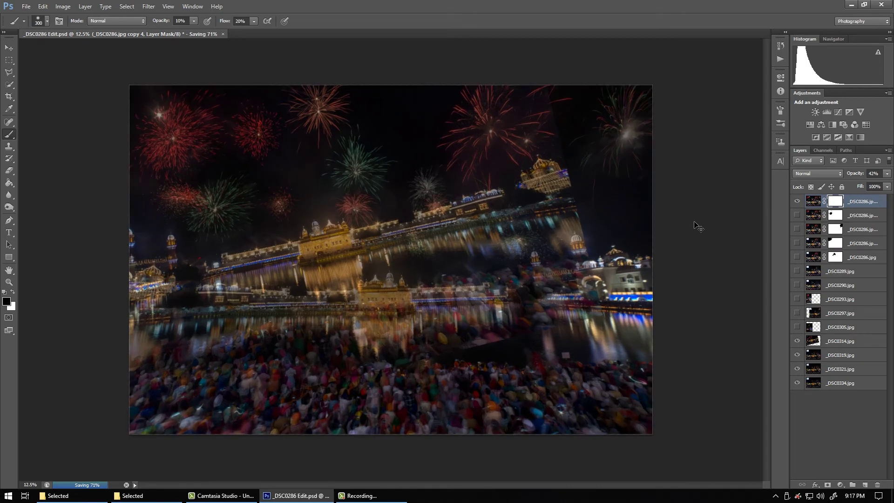
{"action": "left_click", "coordinate": [887, 174]}
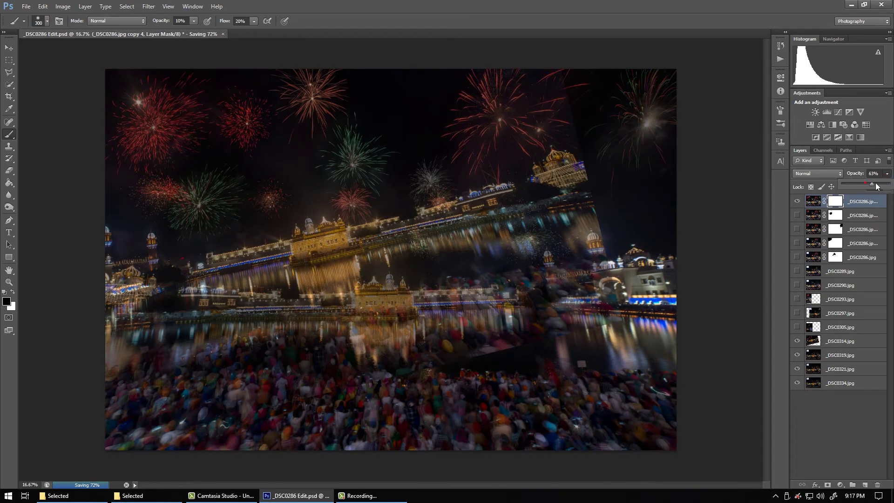
{"action": "mouse_move", "coordinate": [877, 186]}
{"action": "left_mouse_down"}
{"action": "mouse_move", "coordinate": [889, 192]}
{"action": "mouse_move", "coordinate": [862, 185]}
{"action": "mouse_move", "coordinate": [869, 183]}
{"action": "left_mouse_up"}
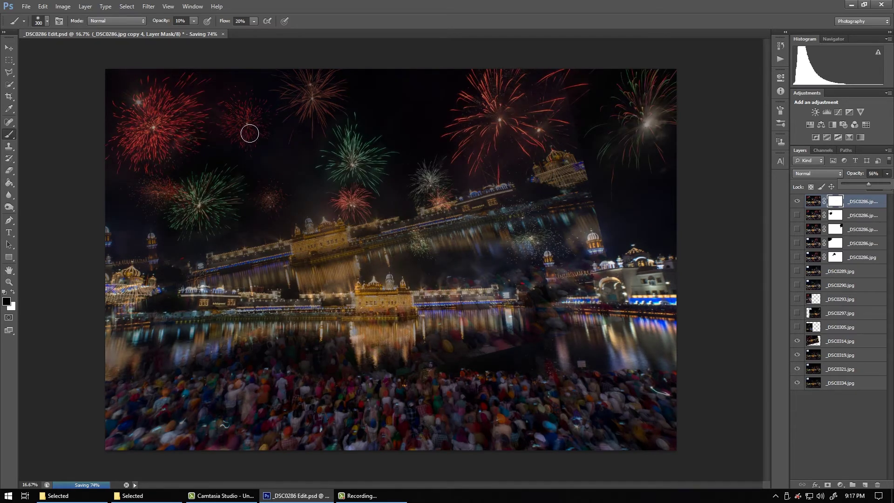
Paint the red and orange fireworks into the mask with a 400, full-strength brush.
{"action": "key", "text": "0"}
{"action": "key", "text": "bracketright"}
{"action": "left_click_drag", "start_coordinate": [247, 130], "coordinate": [248, 102]}
{"action": "left_click_drag", "start_coordinate": [291, 122], "coordinate": [338, 114]}
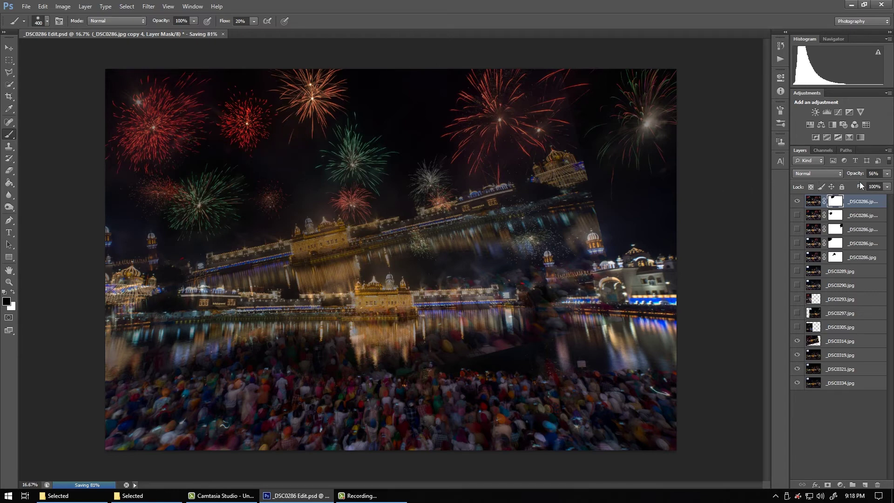
Reset opacity to 100% and touch up the upper sky on the mask with a 250 brush.
{"action": "left_click", "coordinate": [887, 174]}
{"action": "left_click_drag", "start_coordinate": [870, 187], "coordinate": [890, 184]}
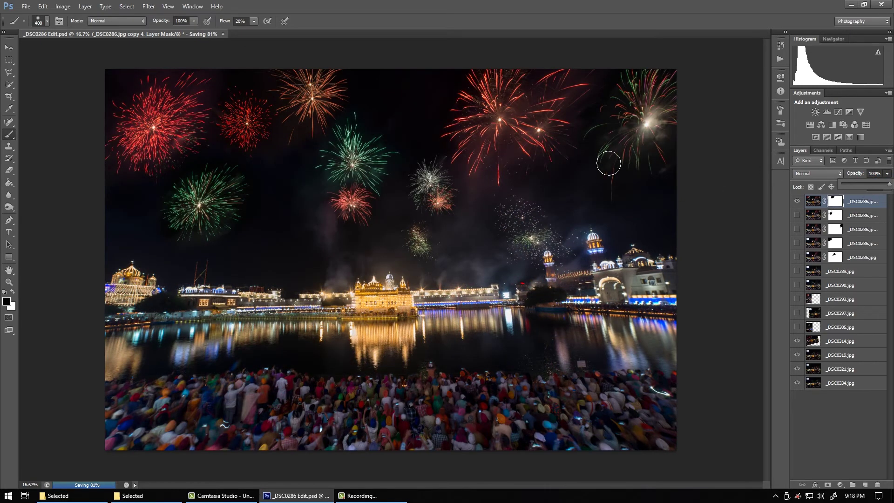
{"action": "key", "text": "bracketleft"}
{"action": "key", "text": "bracketleft"}
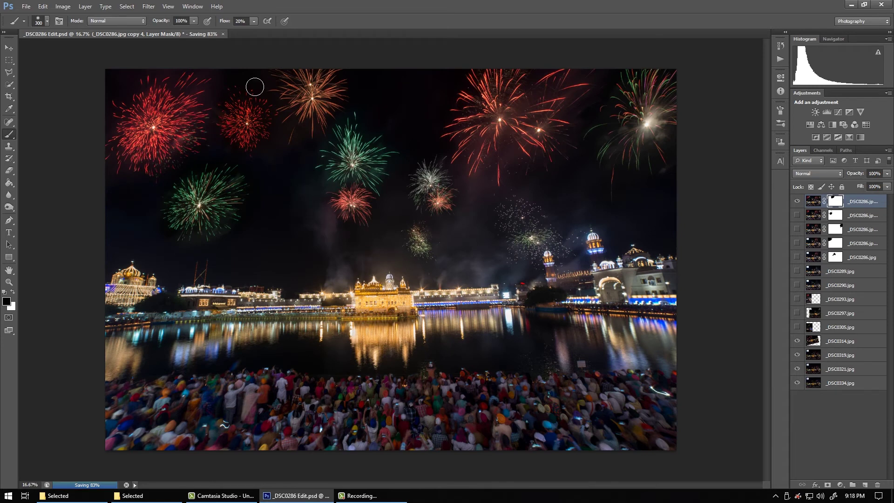
{"action": "left_click", "coordinate": [226, 69]}
{"action": "key", "text": "2"}
Duplicate _DSC0314 and merge it with the top layer into copy 5, then save.
{"action": "key", "text": "x"}
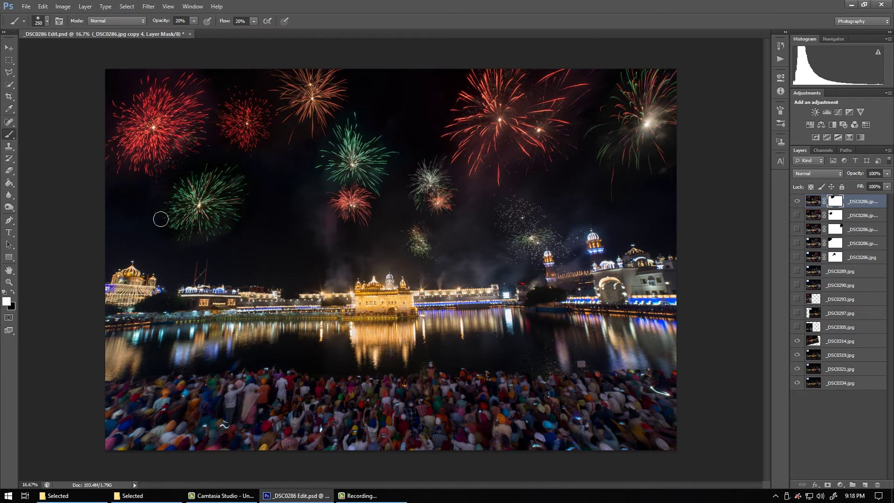
{"action": "key", "text": "x"}
{"action": "left_click", "coordinate": [833, 344]}
{"action": "key", "text": "ctrl+j"}
{"action": "key", "text": "x"}
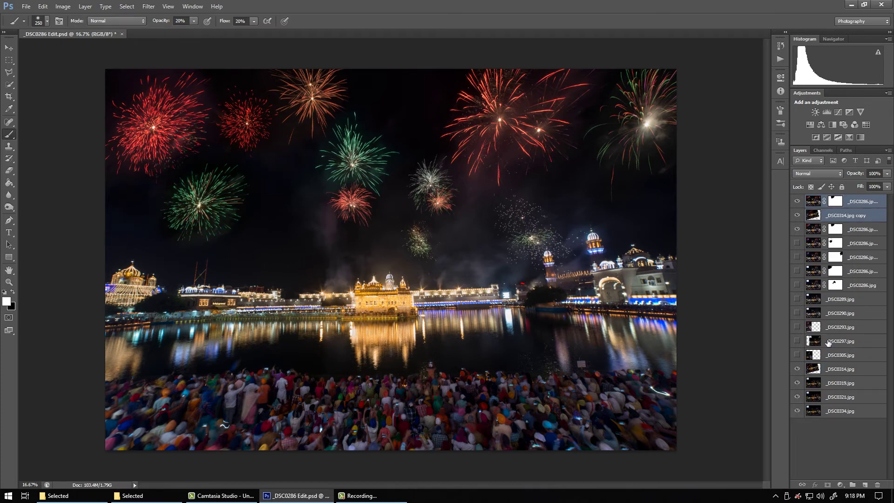
{"action": "key", "text": "ctrl+e"}
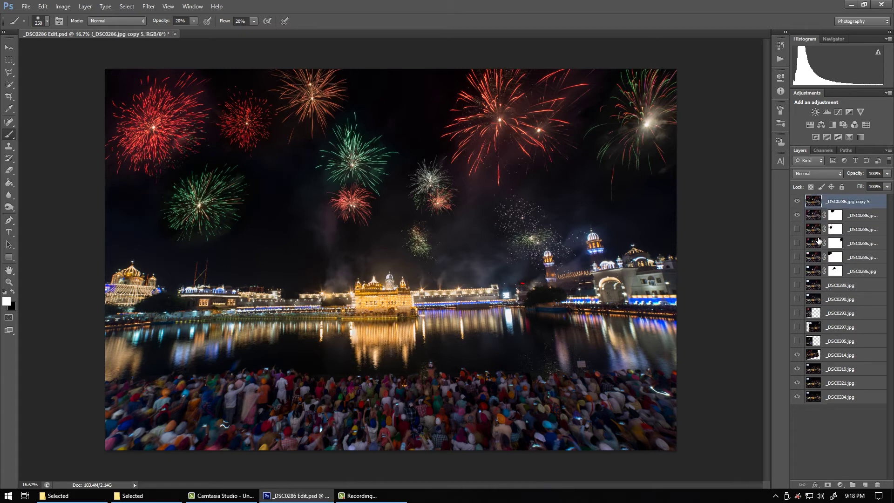
{"action": "left_click", "coordinate": [798, 215]}
{"action": "key", "text": "ctrl+s"}
Compare copy 5's visibility and hide the _DSC0319 and _DSC0321 frames.
{"action": "left_click", "coordinate": [798, 201]}
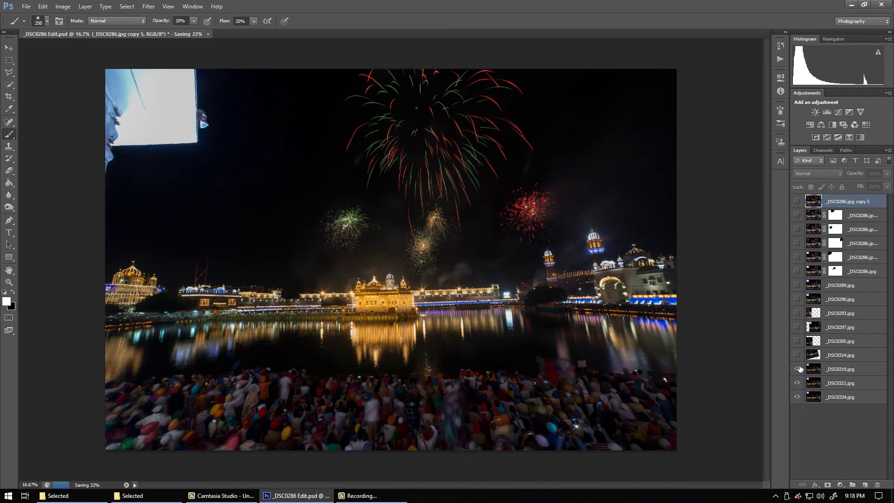
{"action": "left_click", "coordinate": [797, 202]}
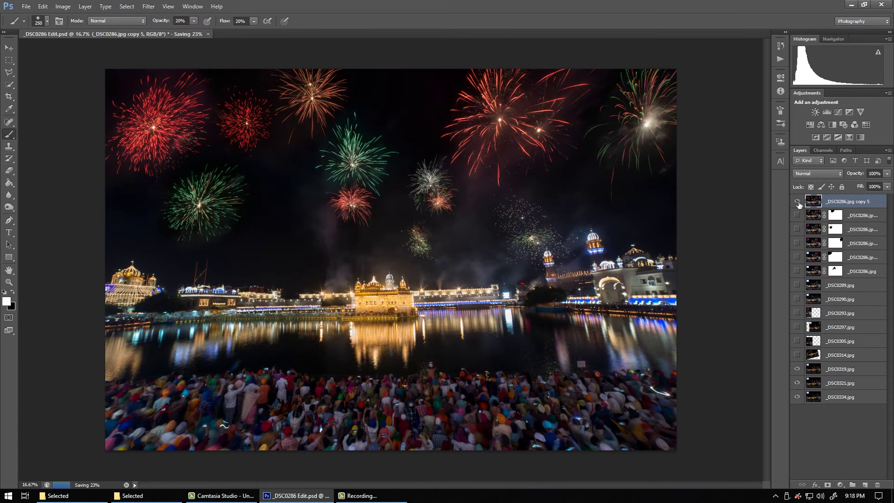
{"action": "left_click", "coordinate": [797, 201]}
{"action": "left_click", "coordinate": [333, 239]}
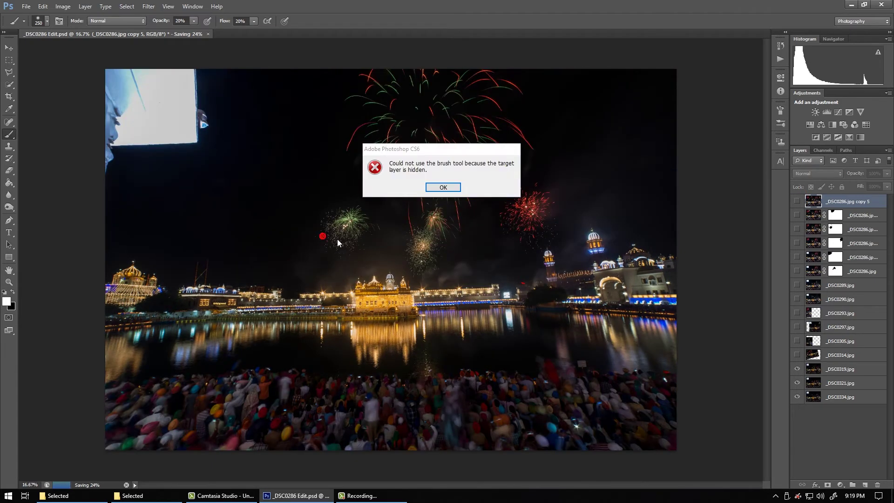
{"action": "left_click", "coordinate": [419, 196]}
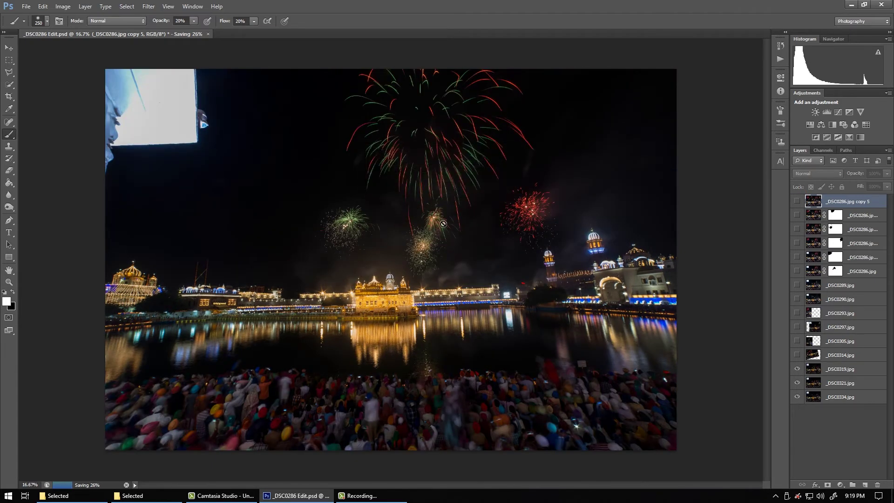
{"action": "left_click", "coordinate": [797, 368]}
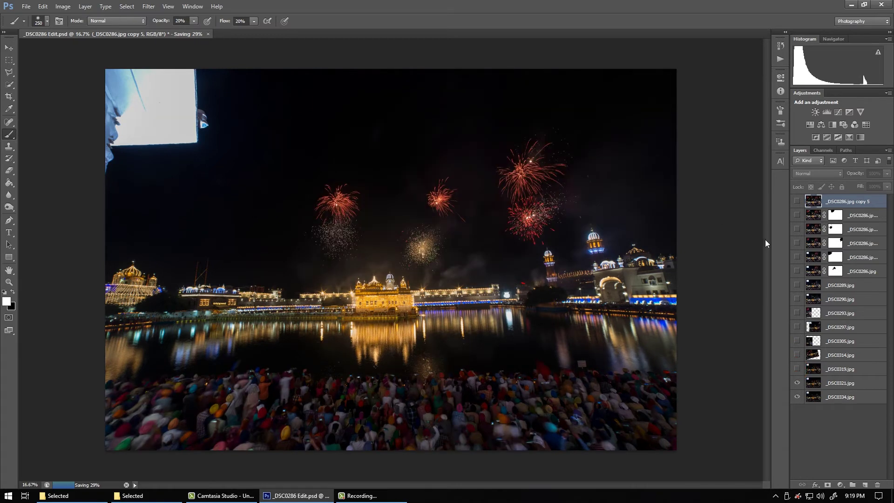
{"action": "left_click", "coordinate": [797, 384]}
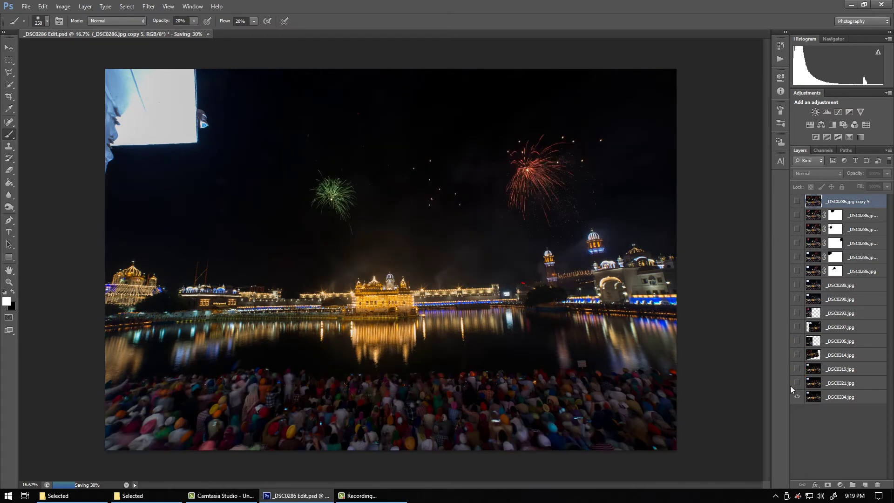
{"action": "left_click", "coordinate": [430, 213]}
{"action": "key", "text": "Return"}
{"action": "left_click", "coordinate": [797, 201]}
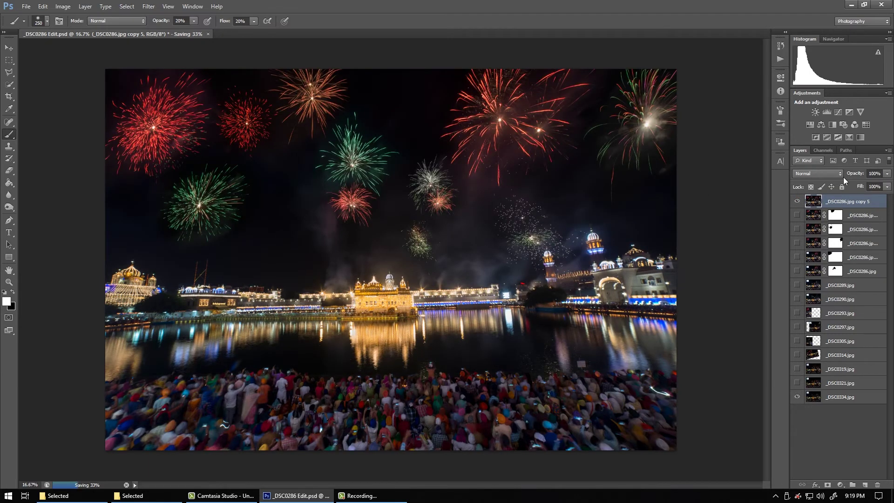
Add a white mask to copy 5 and drop its opacity to 31%.
{"action": "left_click", "coordinate": [828, 485]}
{"action": "key", "text": "x"}
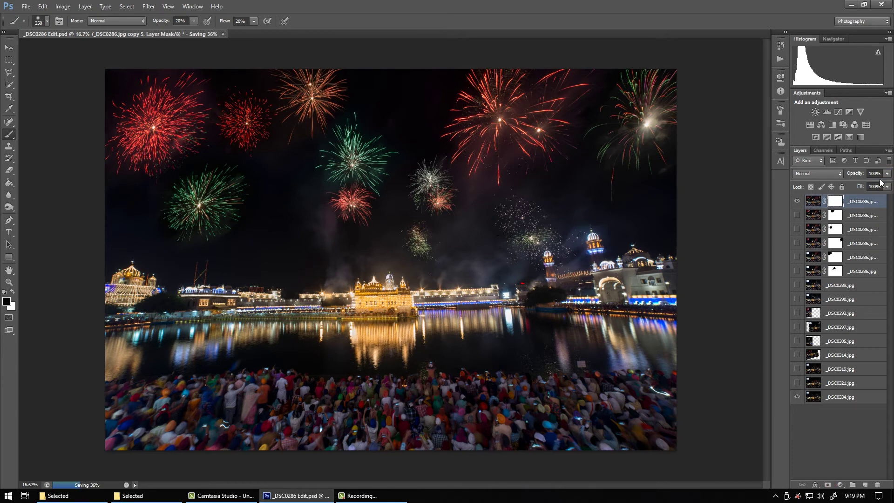
{"action": "left_click_drag", "start_coordinate": [883, 177], "coordinate": [856, 180]}
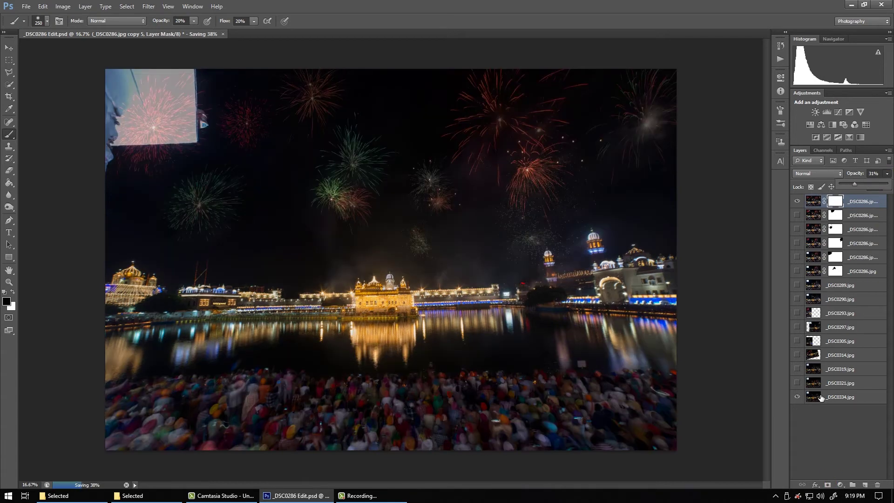
Duplicate _DSC0334.jpg, shift the copy left and down, and set copy 5 to 52% opacity.
{"action": "left_click", "coordinate": [833, 396]}
{"action": "key", "text": "ctrl+j"}
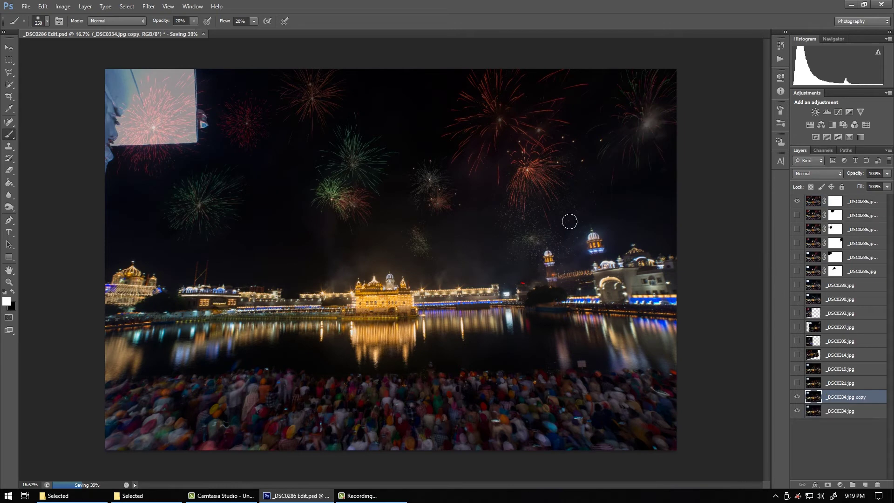
{"action": "key", "text": "v"}
{"action": "left_click_drag", "start_coordinate": [403, 225], "coordinate": [359, 257]}
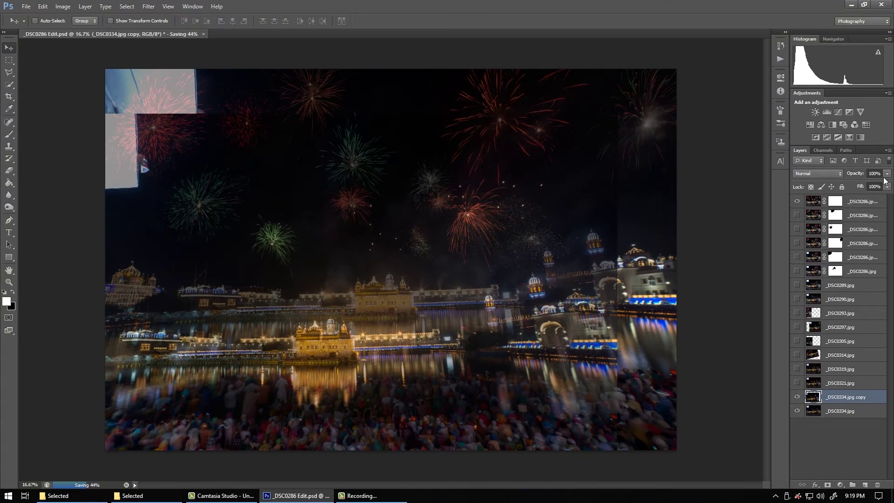
{"action": "left_click", "coordinate": [840, 203]}
{"action": "left_click_drag", "start_coordinate": [887, 174], "coordinate": [867, 182]}
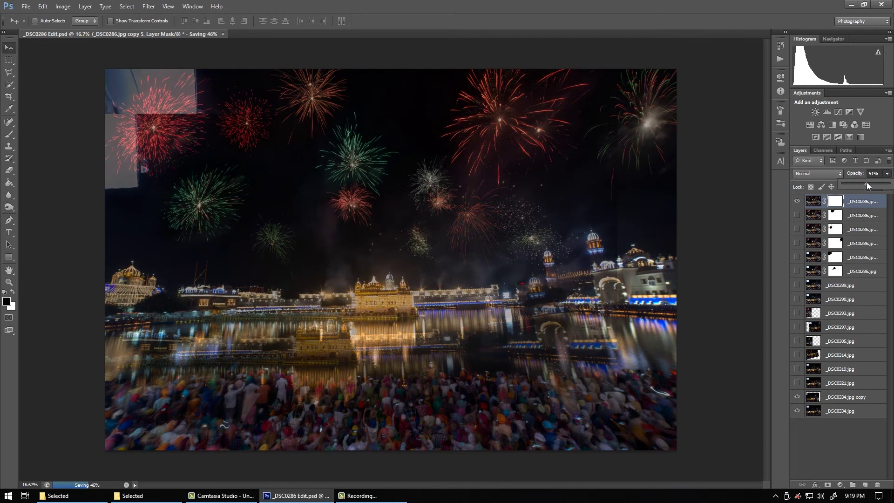
{"action": "key", "text": "ctrl+plus"}
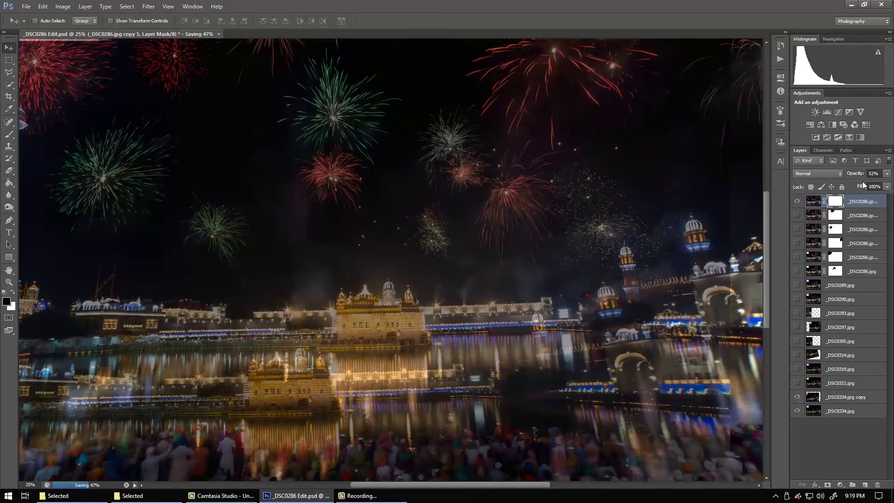
Paint the green firework into copy 5's mask with a full-strength brush, then restore 100% opacity.
{"action": "key", "text": "b"}
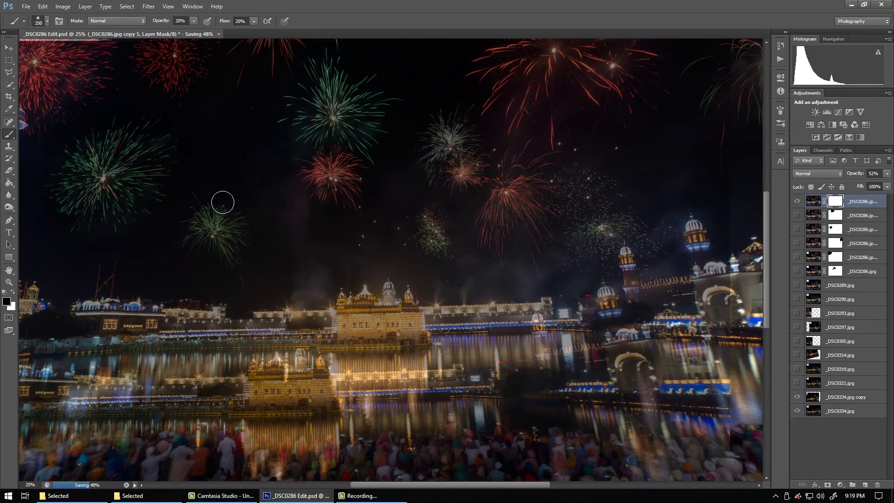
{"action": "key", "text": "0"}
{"action": "left_click_drag", "start_coordinate": [164, 20], "coordinate": [163, 20]}
{"action": "key", "text": "0"}
{"action": "mouse_move", "coordinate": [217, 196]}
{"action": "left_mouse_down"}
{"action": "mouse_move", "coordinate": [219, 253]}
{"action": "mouse_move", "coordinate": [249, 265]}
{"action": "left_mouse_up"}
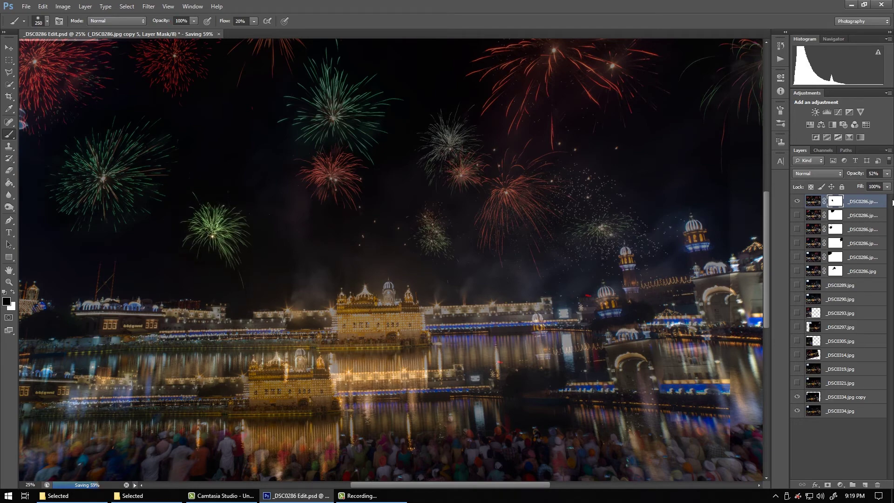
{"action": "left_click_drag", "start_coordinate": [887, 174], "coordinate": [892, 184]}
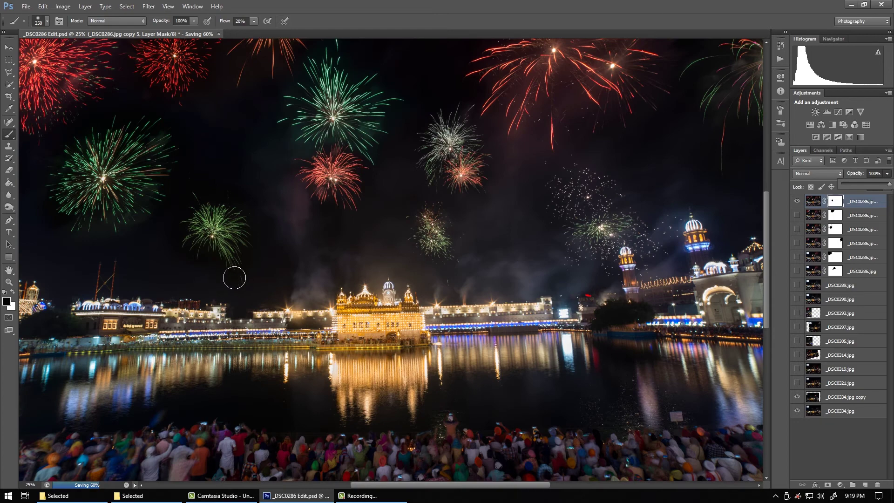
{"action": "left_click", "coordinate": [226, 279]}
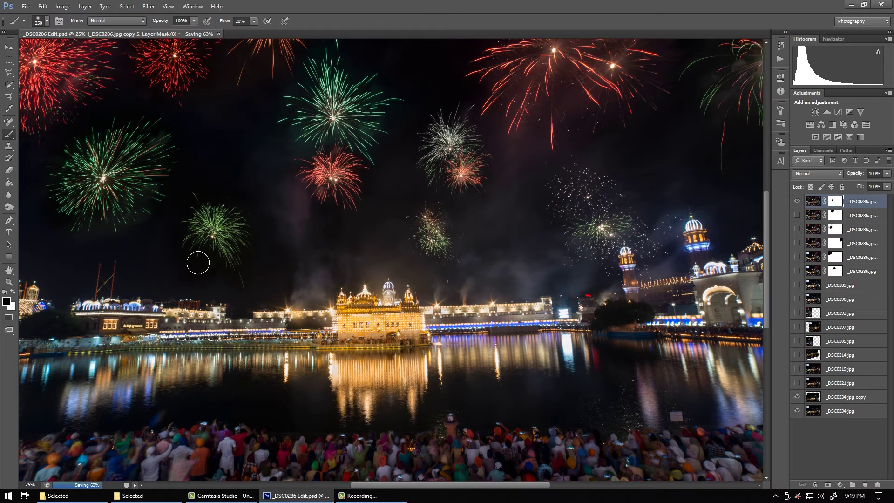
{"action": "key", "text": "ctrl+minus"}
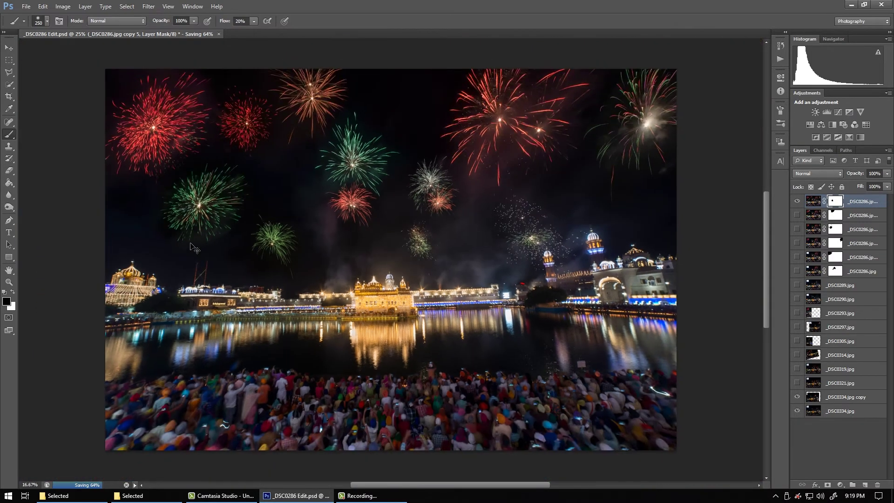
{"action": "key", "text": "ctrl+minus"}
{"action": "key", "text": "v"}
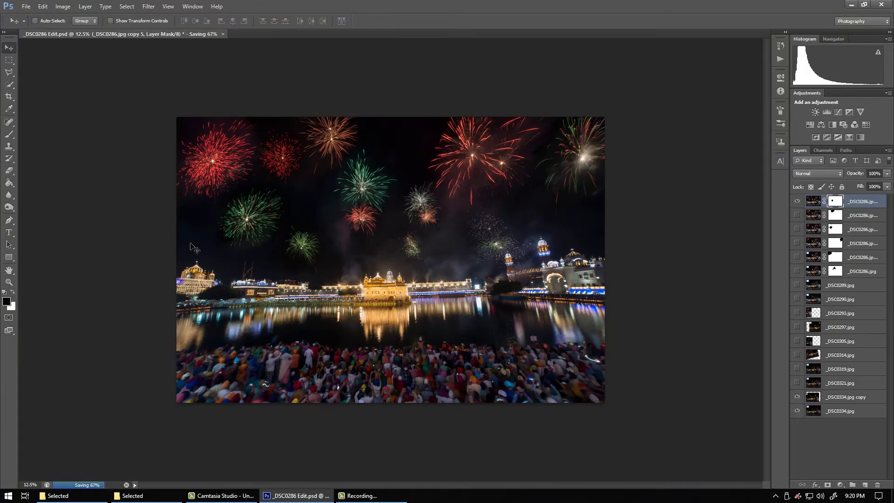
{"action": "key", "text": "f"}
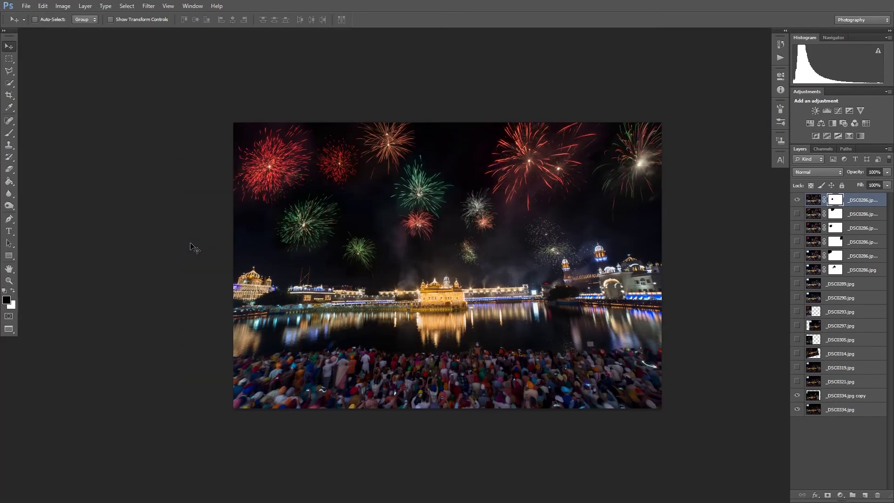
{"action": "key", "text": "f"}
{"action": "key", "text": "ctrl+plus"}
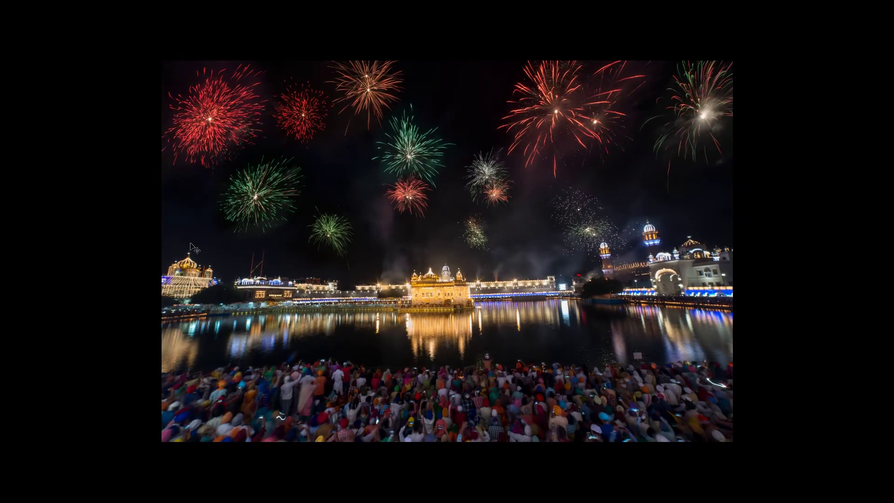
{"action": "key", "text": "f"}
{"action": "key", "text": "ctrl+s"}
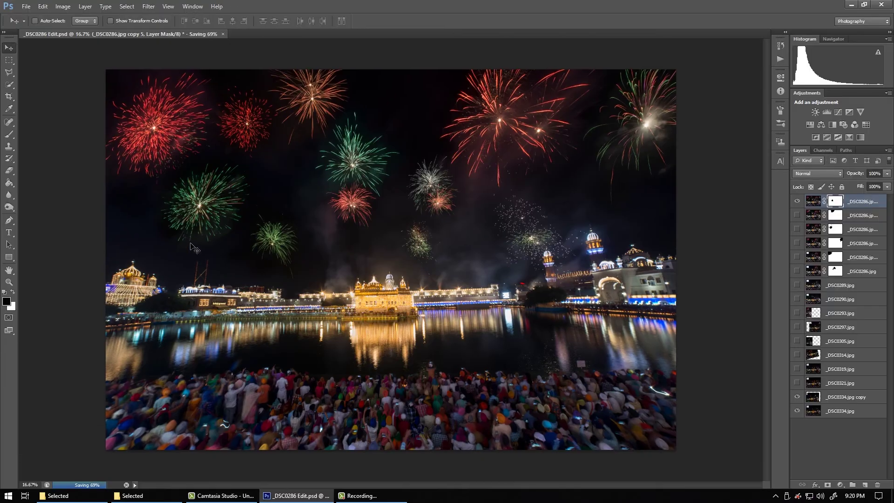
{"action": "key", "text": "ctrl+minus"}
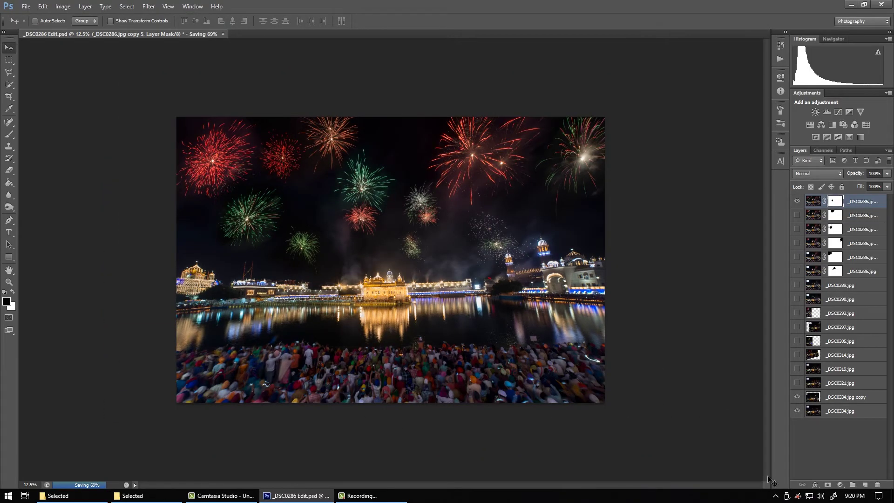
Merge the duplicated _DSC0334 copy into copy 6, duplicate it as copy 7, and attempt Save As.
{"action": "left_click_drag", "start_coordinate": [821, 413], "coordinate": [835, 399]}
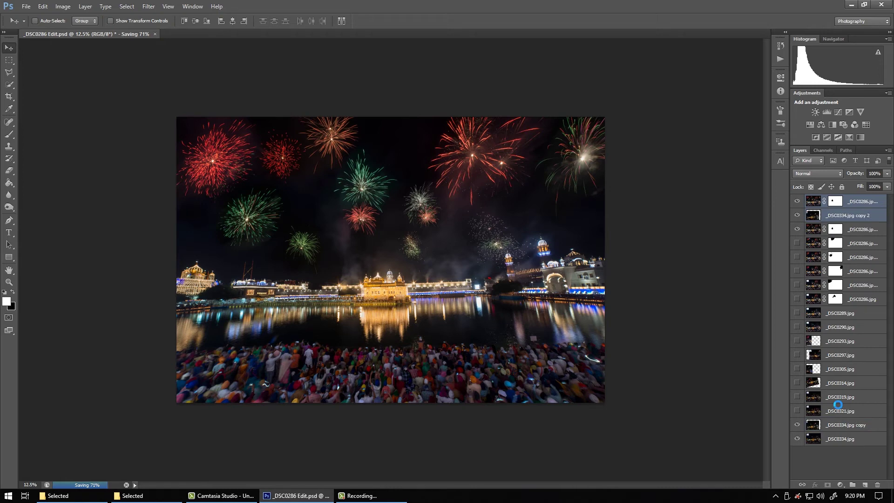
{"action": "key", "text": "ctrl+e"}
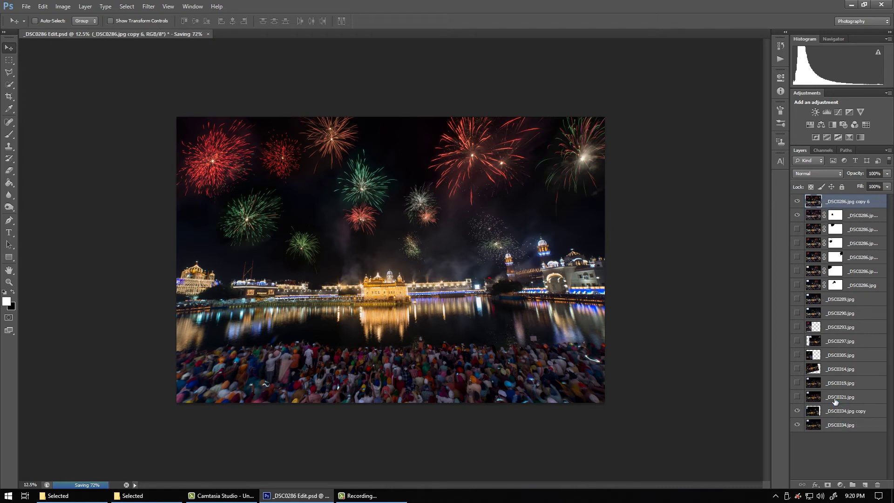
{"action": "key", "text": "ctrl+j"}
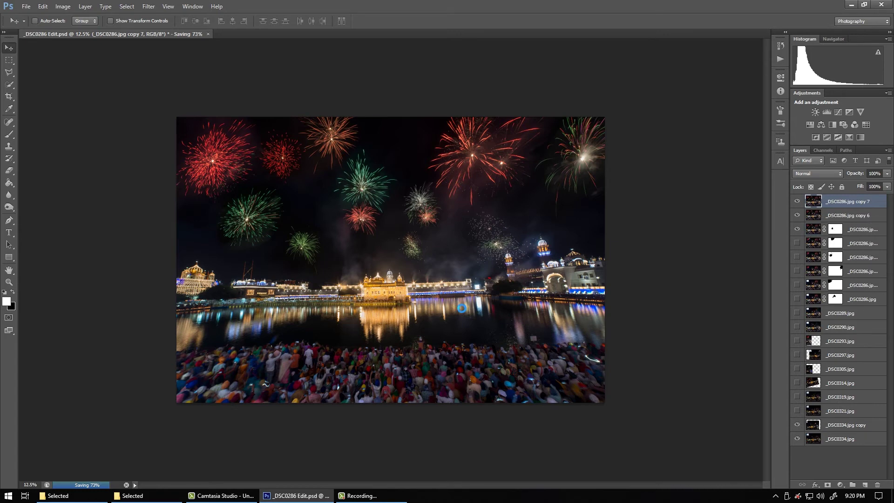
{"action": "key", "text": "ctrl+shift+s"}
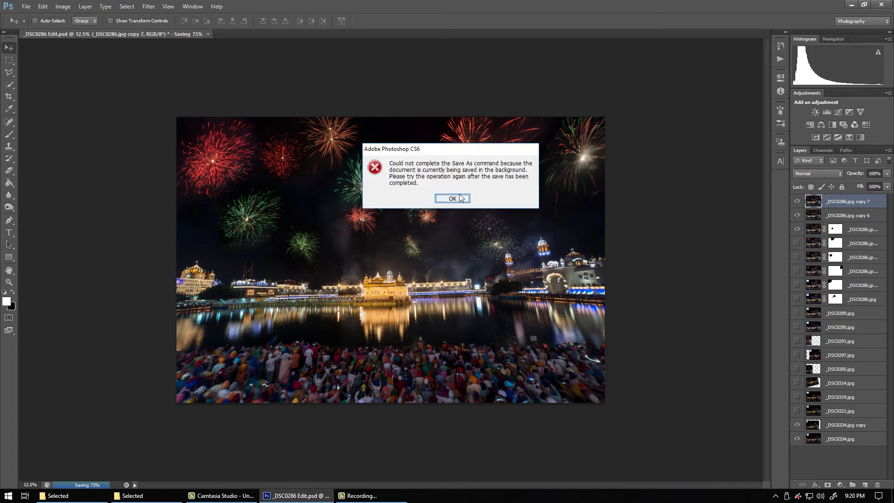
Dismiss the background-save error message.
{"action": "left_click", "coordinate": [460, 198]}
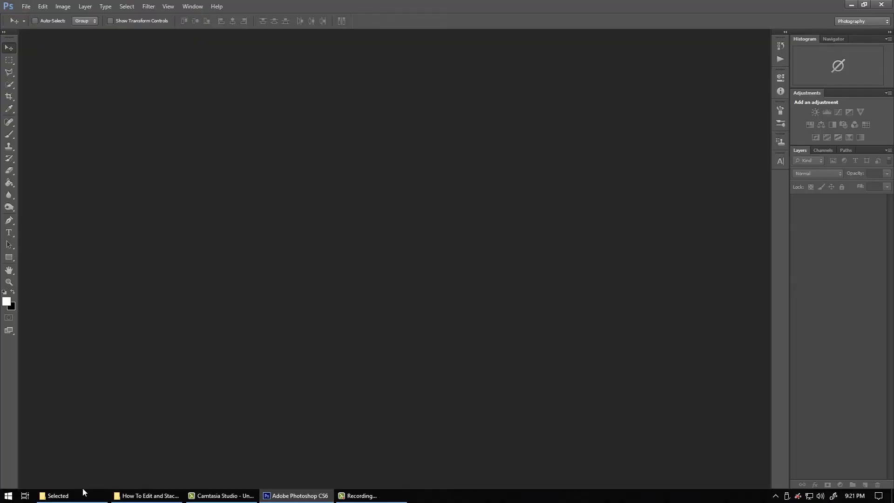
View _DSC0286 Edit from the fireworks folder, flipping back and forth to compare with _DSC0285-2.
{"action": "left_click", "coordinate": [83, 490]}
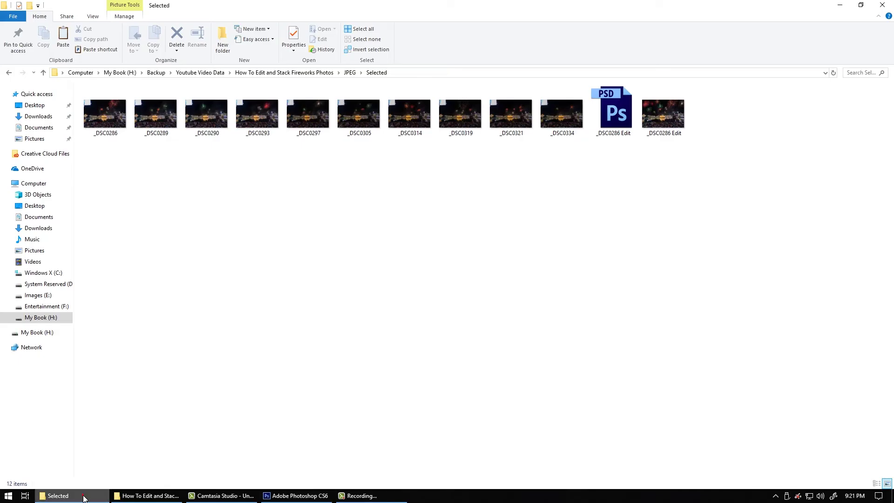
{"action": "left_click", "coordinate": [146, 496]}
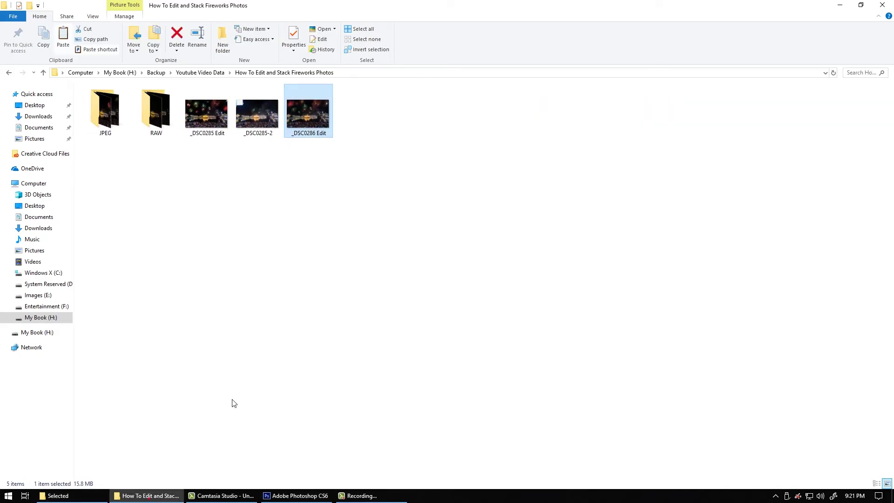
{"action": "left_click", "coordinate": [244, 112]}
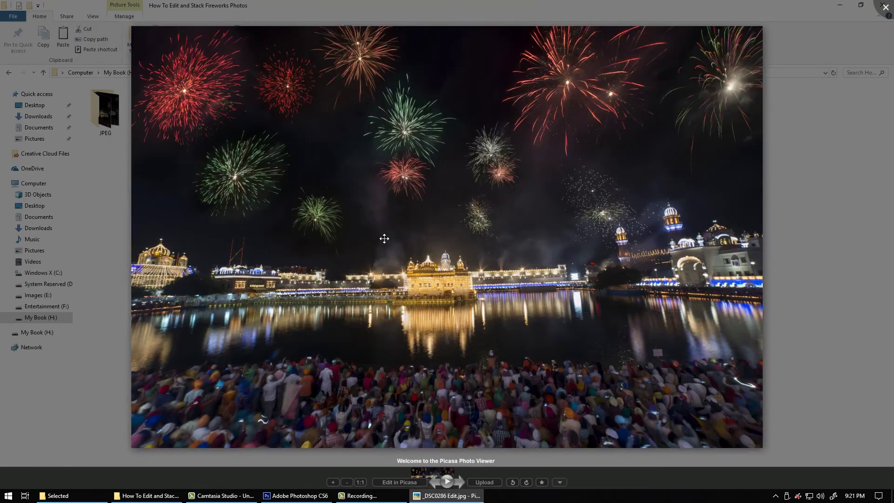
{"action": "key", "text": "Left"}
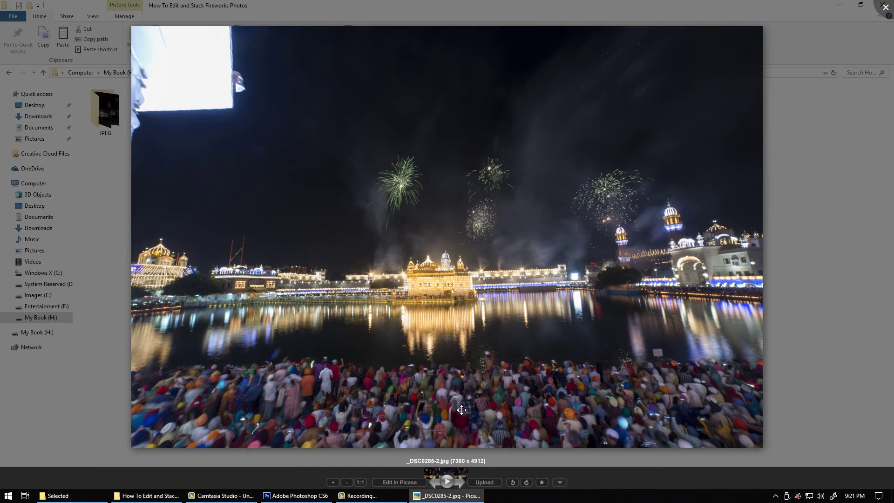
{"action": "key", "text": "Right"}
{"action": "key", "text": "Left"}
{"action": "key", "text": "Right"}
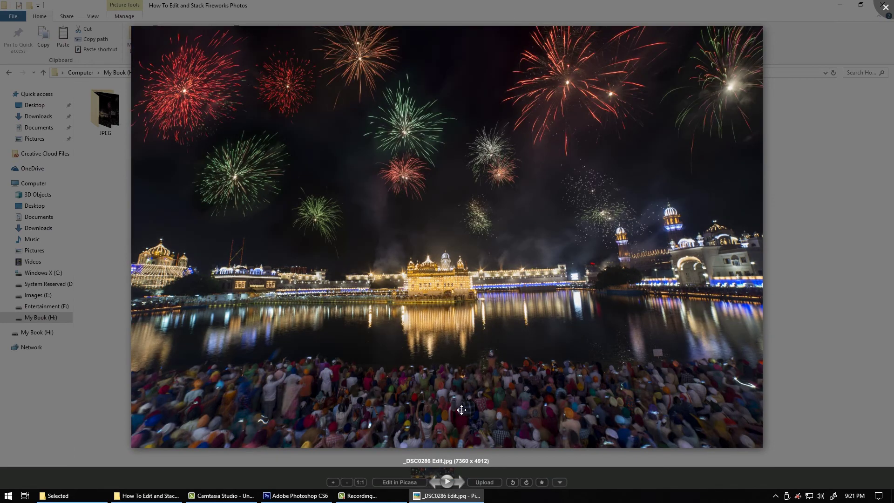
{"action": "key", "text": "Left"}
{"action": "key", "text": "Right"}
{"action": "key", "text": "Left"}
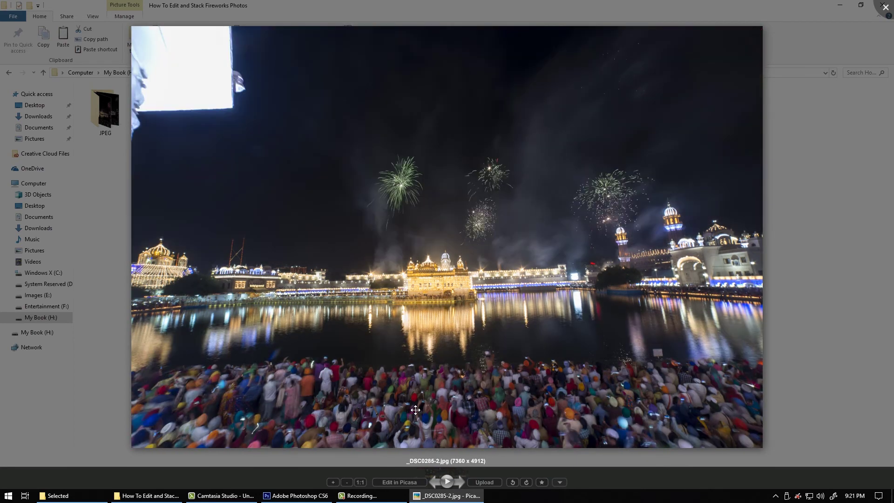
{"action": "key", "text": "Right"}
{"action": "key", "text": "Left"}
{"action": "key", "text": "Right"}
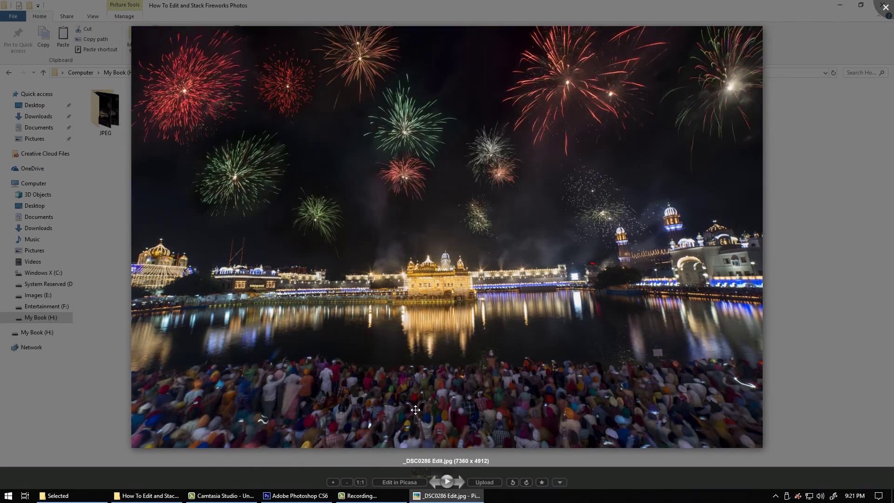
Close the viewer and open _DSC0286 Edit.jpg in Adobe Photoshop CS6.
{"action": "key", "text": "Escape"}
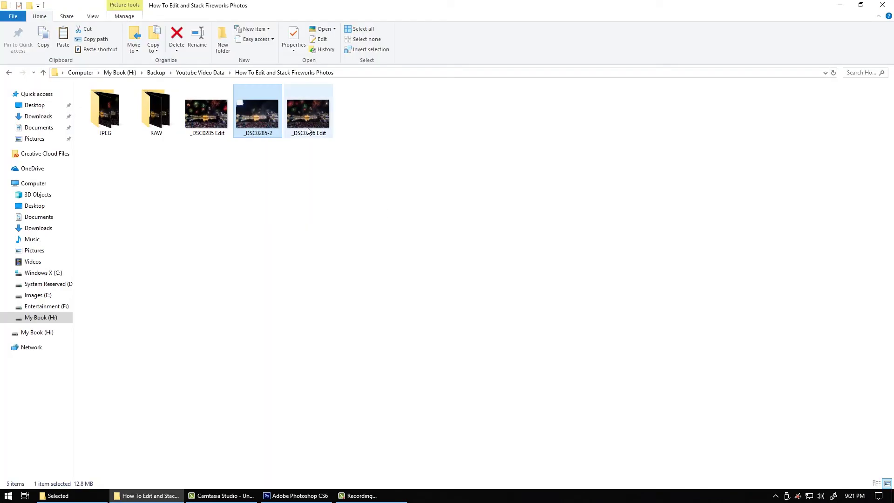
{"action": "right_click", "coordinate": [307, 126]}
{"action": "mouse_move", "coordinate": [178, 284]}
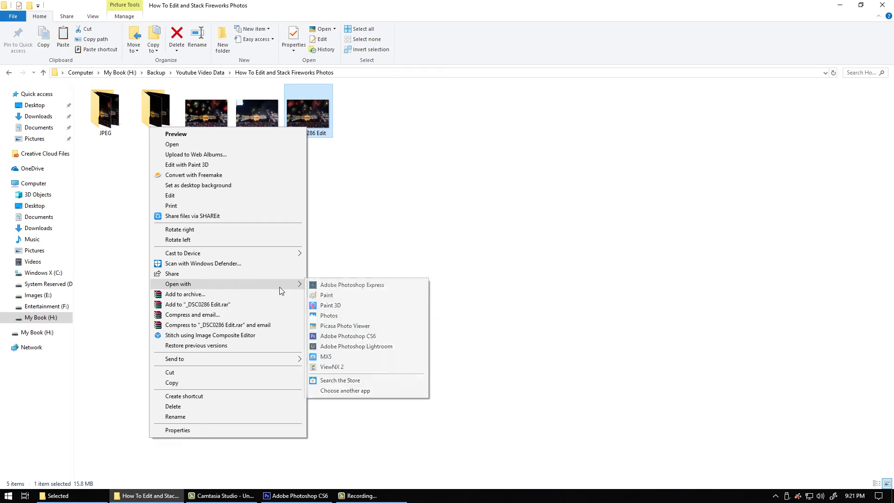
{"action": "left_click", "coordinate": [345, 336]}
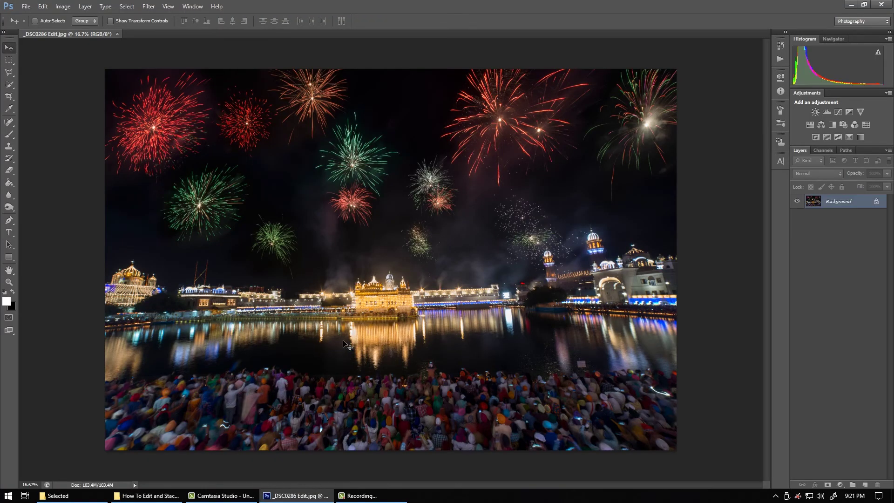
Duplicate the Background to Layer 1 and add a Curves 1 layer with a raised midpoint.
{"action": "key", "text": "ctrl+j"}
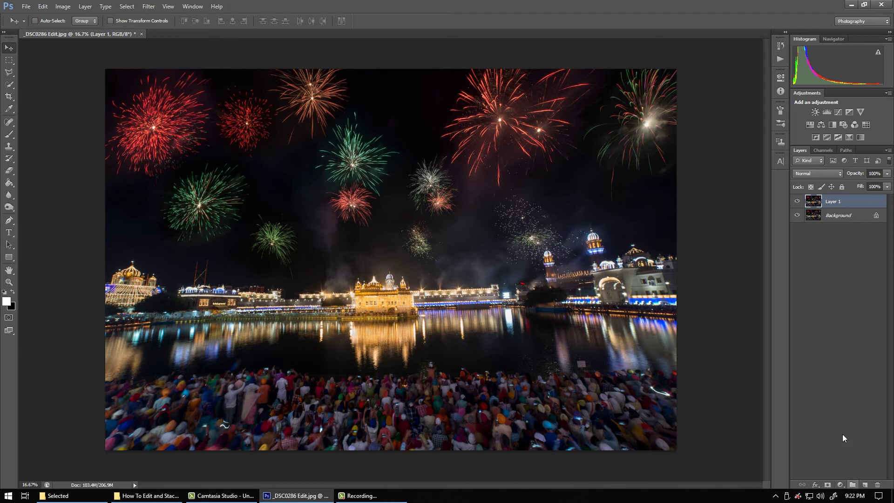
{"action": "left_click", "coordinate": [838, 113]}
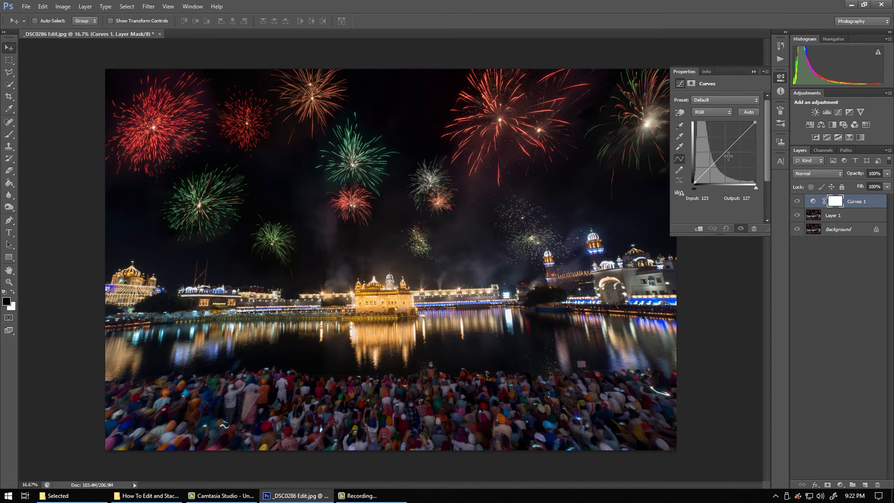
{"action": "left_click_drag", "start_coordinate": [728, 156], "coordinate": [724, 147]}
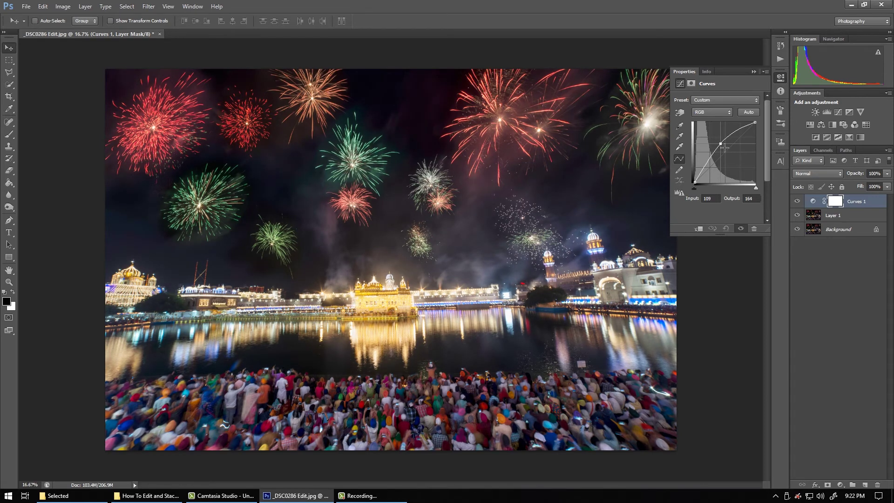
{"action": "left_click_drag", "start_coordinate": [724, 147], "coordinate": [728, 146]}
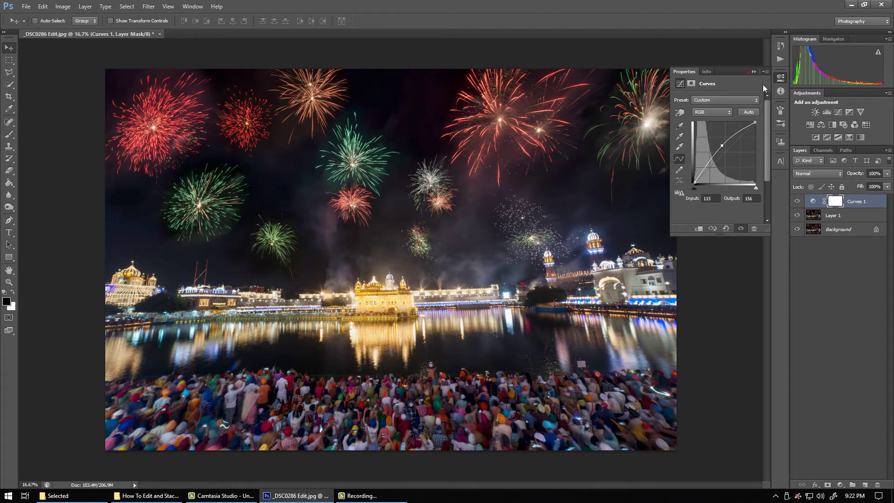
{"action": "left_click", "coordinate": [748, 71]}
Merge copies of Layer 1 and Curves 1, move Layer 1 to the top, and add a white mask.
{"action": "left_click", "coordinate": [841, 218], "text": "shift"}
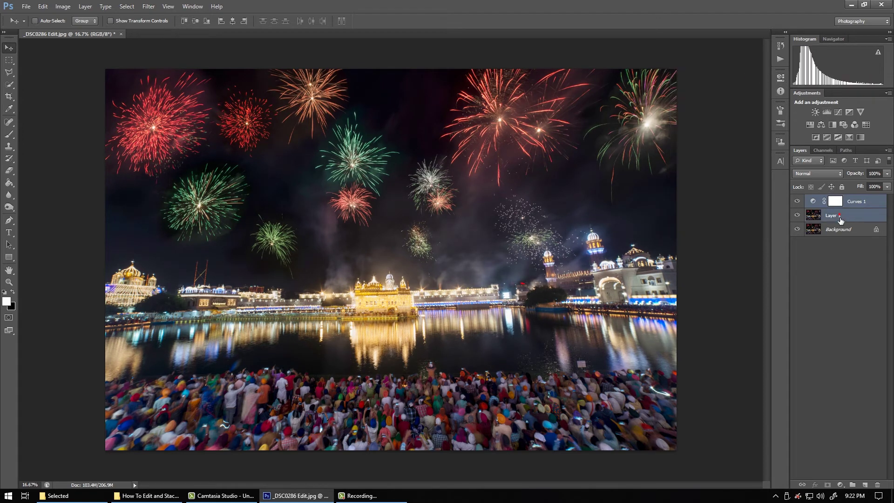
{"action": "key", "text": "ctrl+j"}
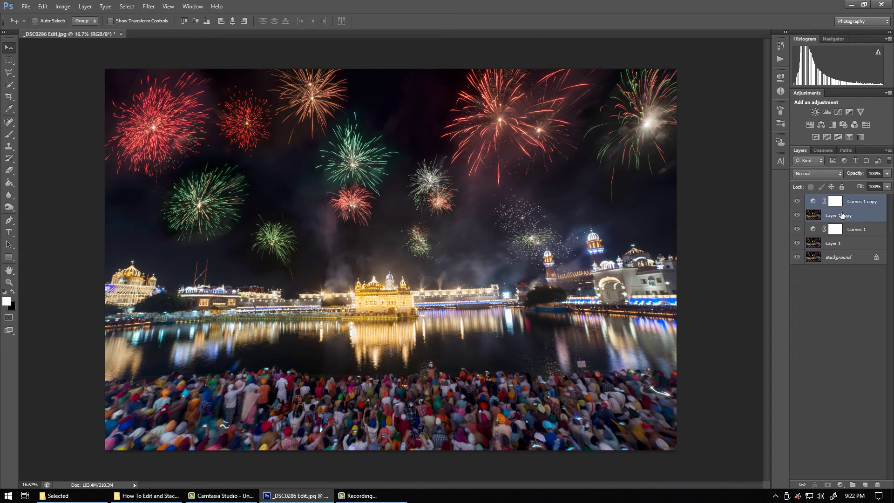
{"action": "key", "text": "ctrl+e"}
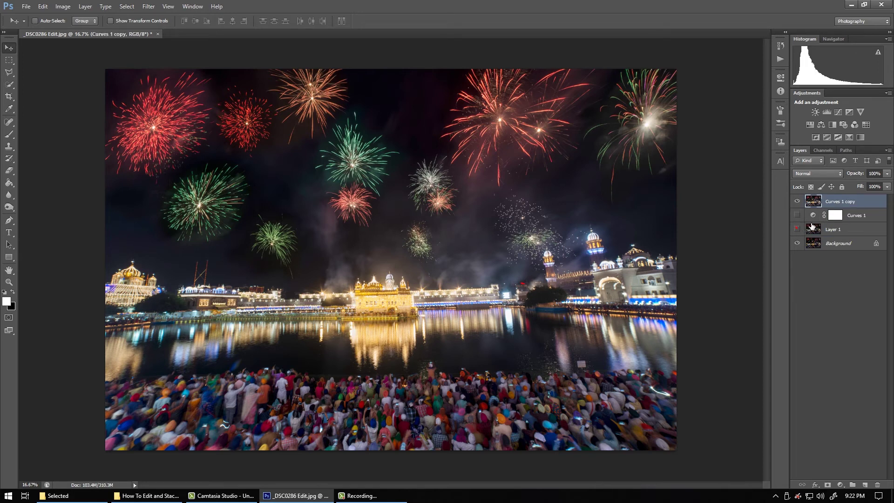
{"action": "left_click", "coordinate": [799, 202]}
{"action": "left_click_drag", "start_coordinate": [856, 233], "coordinate": [849, 198]}
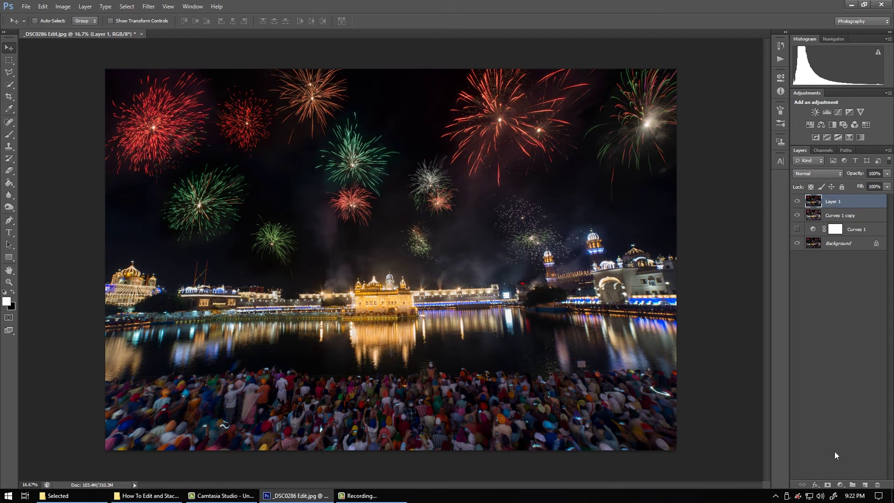
{"action": "left_click", "coordinate": [828, 484]}
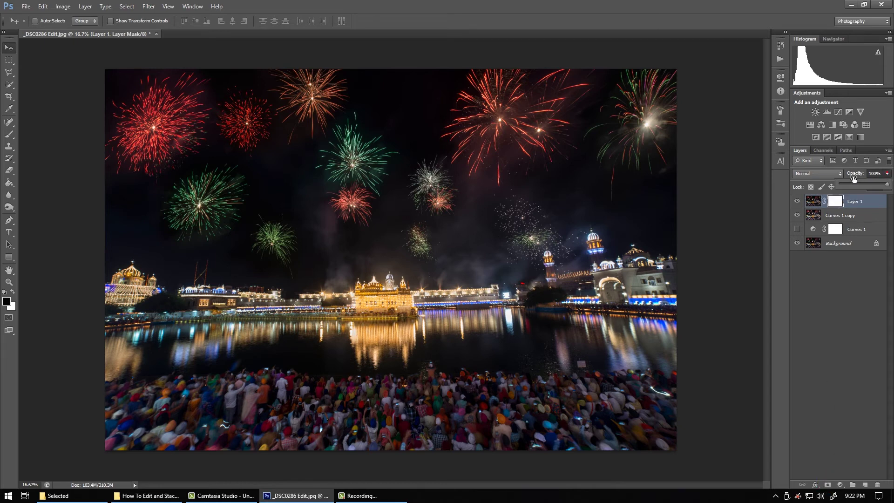
Toggle Layer 1's visibility repeatedly to compare the brightness before and after.
{"action": "left_click", "coordinate": [797, 201]}
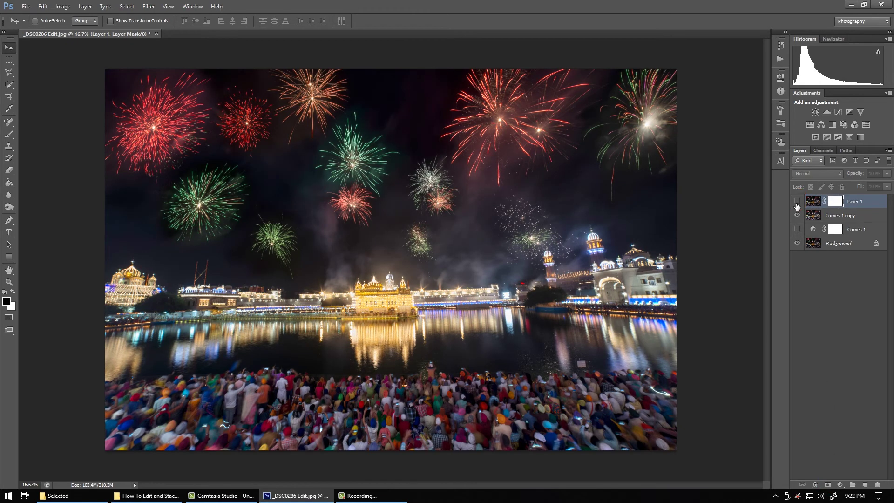
{"action": "left_click", "coordinate": [798, 202]}
{"action": "left_click", "coordinate": [798, 201]}
{"action": "left_click", "coordinate": [797, 201]}
{"action": "left_click", "coordinate": [798, 204]}
{"action": "left_click", "coordinate": [797, 202]}
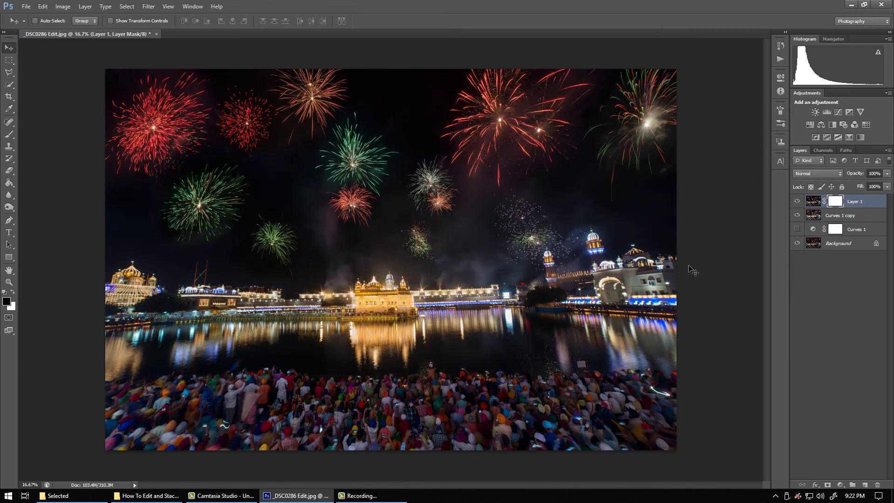
Set a 700 px brush at about 30% opacity and paint Layer 1's mask over the crowd.
{"action": "key", "text": "b"}
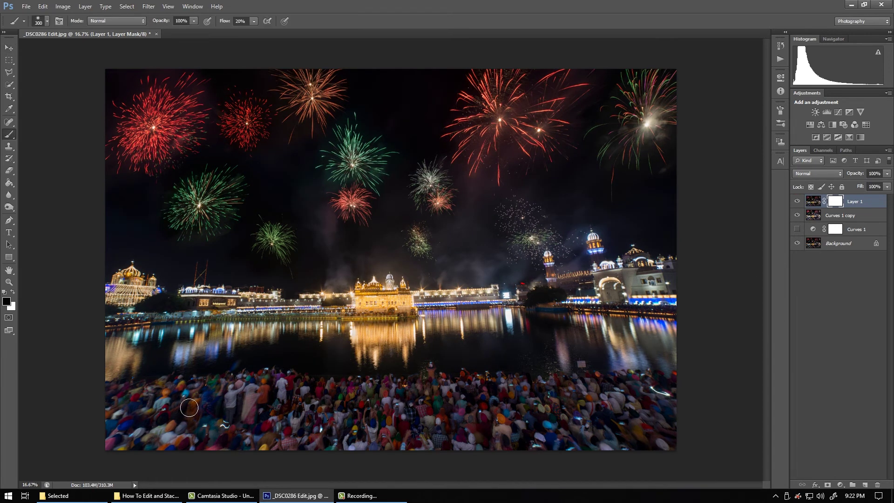
{"action": "key", "text": "bracketright"}
{"action": "key", "text": "bracketright"}
{"action": "key", "text": "bracketright"}
{"action": "key", "text": "2"}
{"action": "key", "text": "3"}
{"action": "left_click_drag", "start_coordinate": [160, 23], "coordinate": [159, 23]}
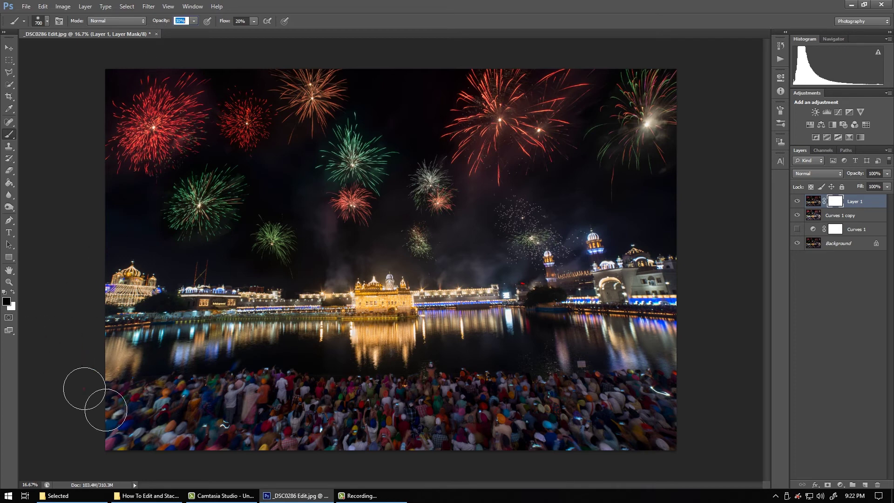
{"action": "left_click", "coordinate": [84, 389]}
{"action": "left_click", "coordinate": [626, 256]}
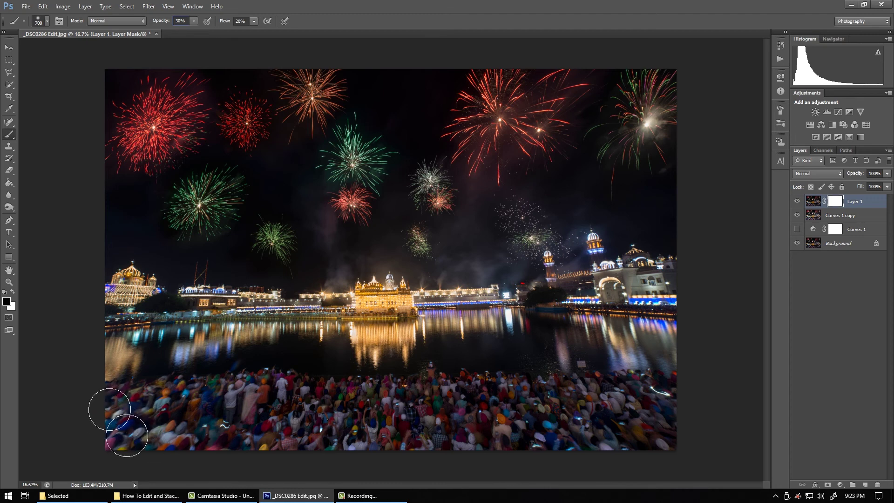
Check the mask overlay, then switch to a 200 px brush at 40% and zoom to 33.3%.
{"action": "key", "text": "bracketleft"}
{"action": "key", "text": "backslash"}
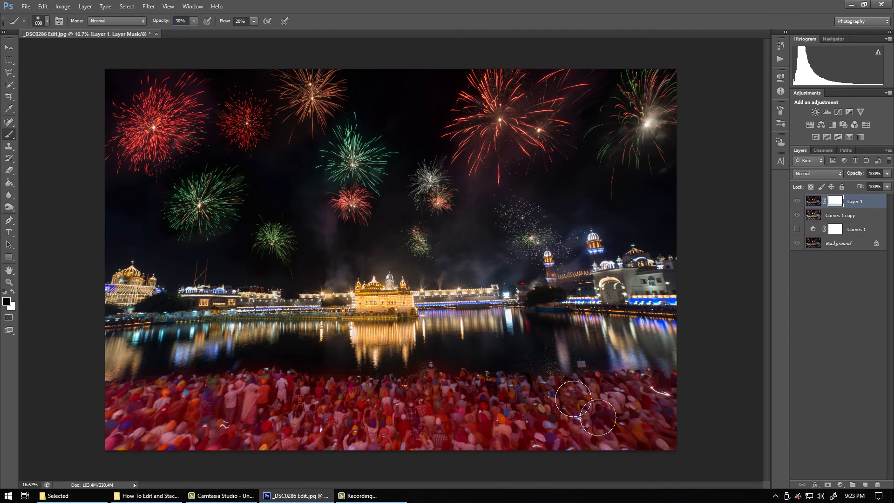
{"action": "key", "text": "bracketleft"}
{"action": "key", "text": "bracketleft"}
{"action": "key", "text": "bracketleft"}
{"action": "key", "text": "4"}
{"action": "key", "text": "backslash"}
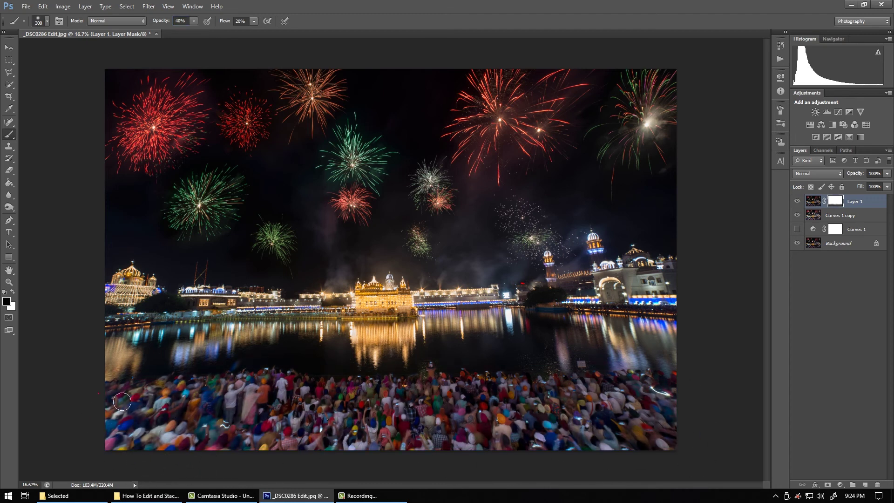
{"action": "key", "text": "ctrl+equal"}
{"action": "scroll", "coordinate": [455, 325], "scroll_direction": "right", "scroll_amount": 5}
{"action": "key", "text": "bracketleft"}
{"action": "key", "text": "bracketleft"}
{"action": "key", "text": "bracketleft"}
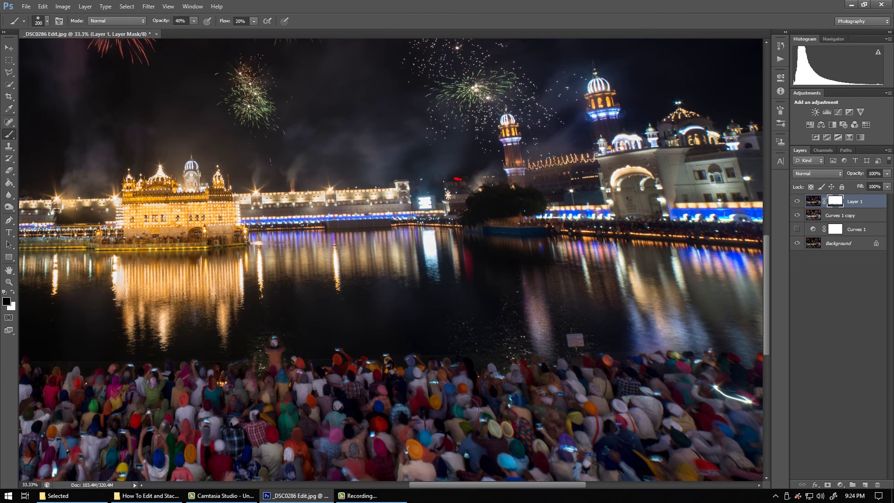
Paint the mask over the crowd's right side, then zoom back out to the whole image.
{"action": "scroll", "coordinate": [466, 410], "scroll_direction": "right", "scroll_amount": 2}
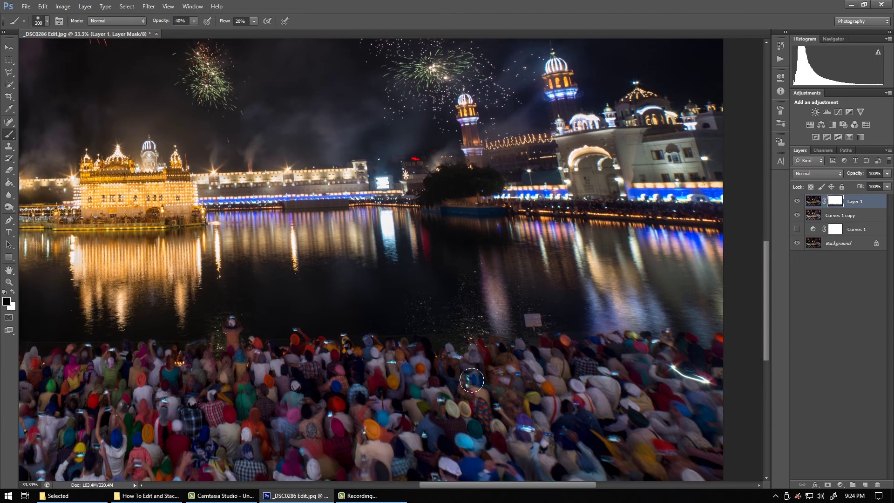
{"action": "scroll", "coordinate": [473, 380], "scroll_direction": "right", "scroll_amount": 3}
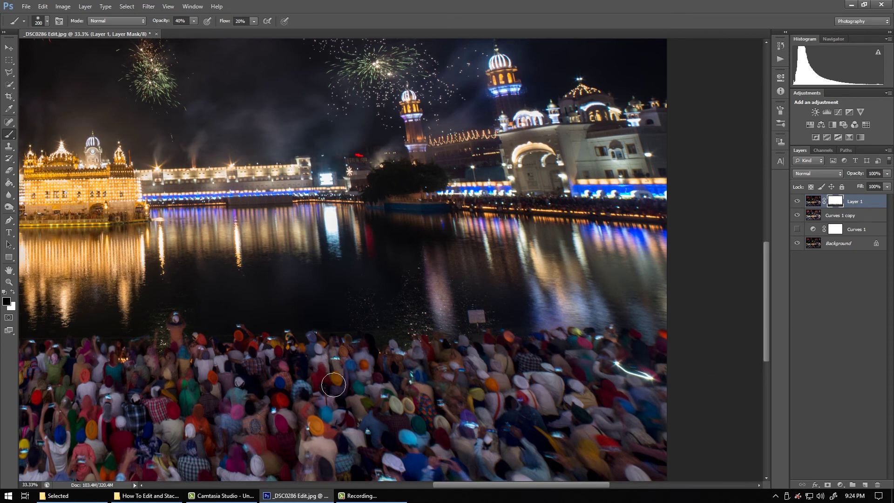
{"action": "scroll", "coordinate": [326, 392], "scroll_direction": "down", "scroll_amount": 2}
{"action": "left_click", "coordinate": [680, 390]}
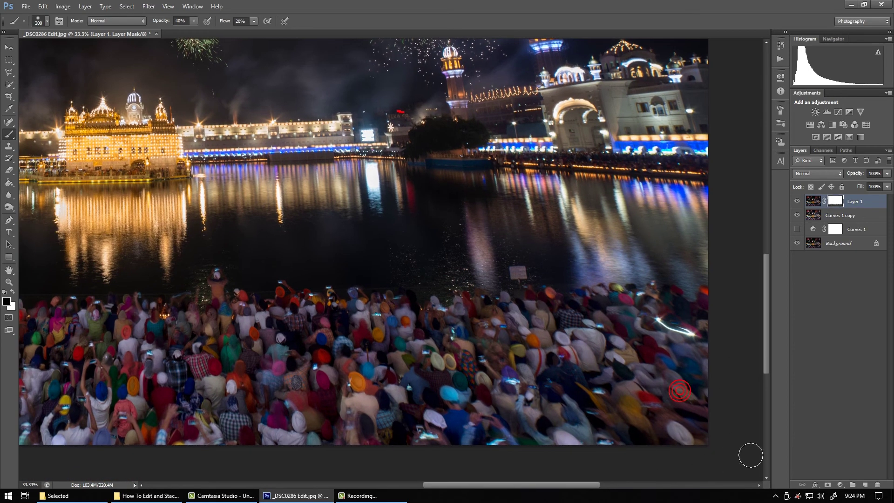
{"action": "key", "text": "bracketright"}
{"action": "key", "text": "bracketright"}
{"action": "key", "text": "bracketright"}
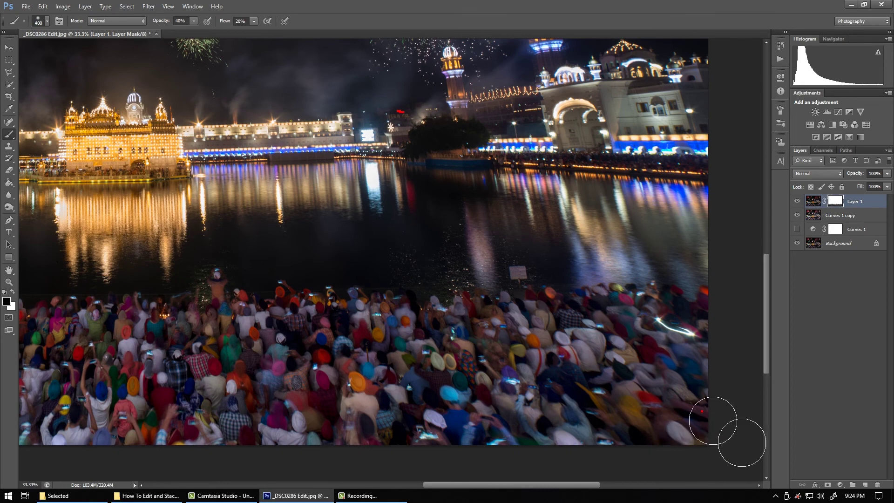
{"action": "left_click_drag", "start_coordinate": [212, 432], "coordinate": [407, 417]}
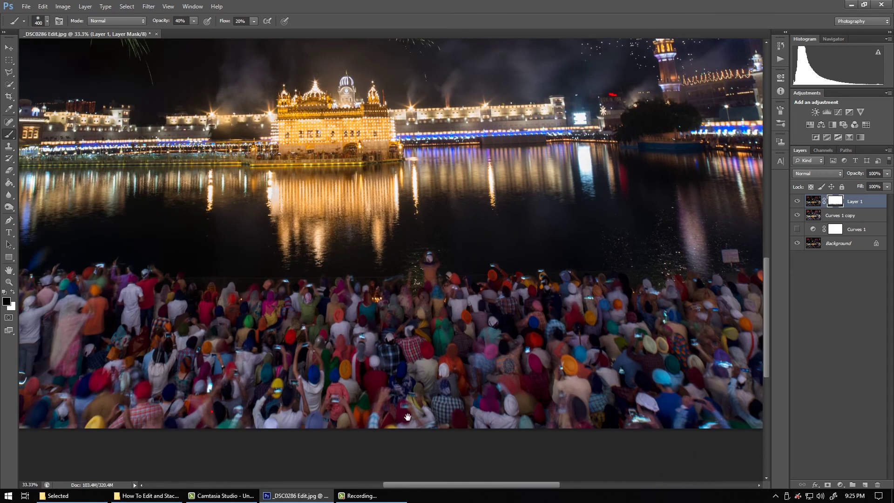
{"action": "scroll", "coordinate": [363, 422], "scroll_direction": "left", "scroll_amount": 3}
{"action": "scroll", "coordinate": [186, 410], "scroll_direction": "left", "scroll_amount": 10}
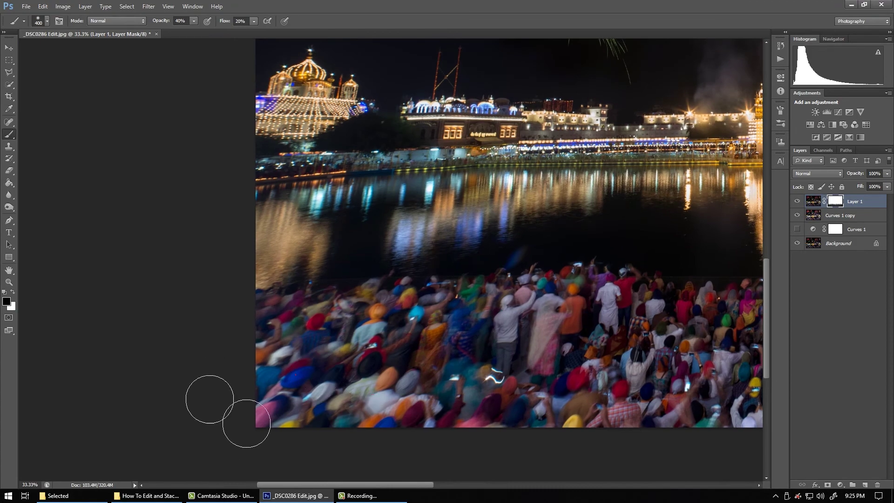
{"action": "key", "text": "ctrl+minus"}
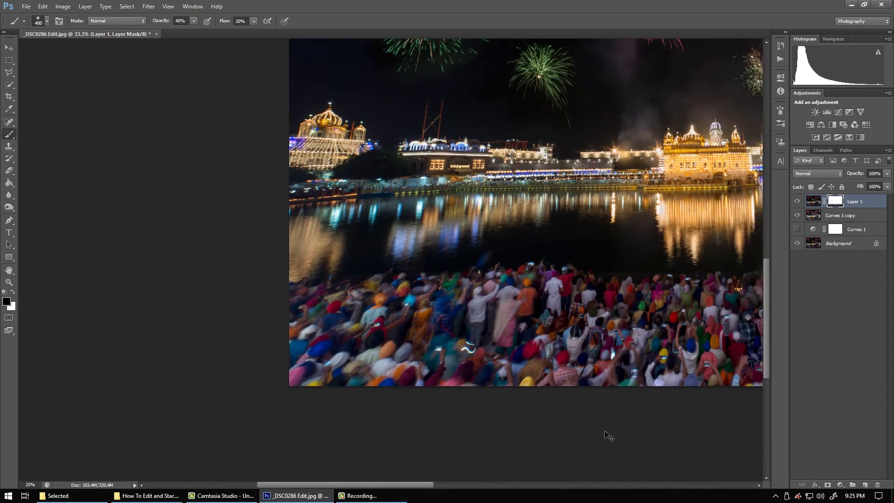
{"action": "key", "text": "ctrl+minus"}
{"action": "key", "text": "ctrl+minus"}
{"action": "key", "text": "ctrl+minus"}
Flatten all layers into one Background with Ctrl+Shift+E, save, and duplicate it as Layer 1.
{"action": "key", "text": "ctrl+plus"}
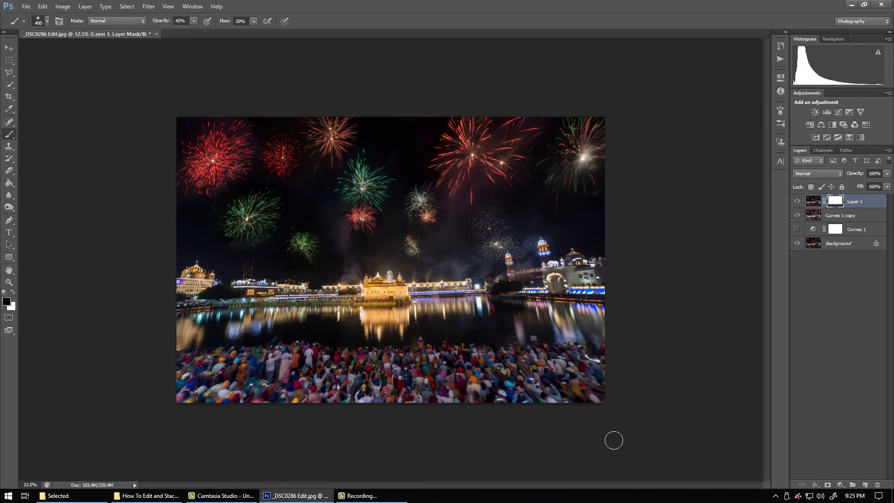
{"action": "key", "text": "v"}
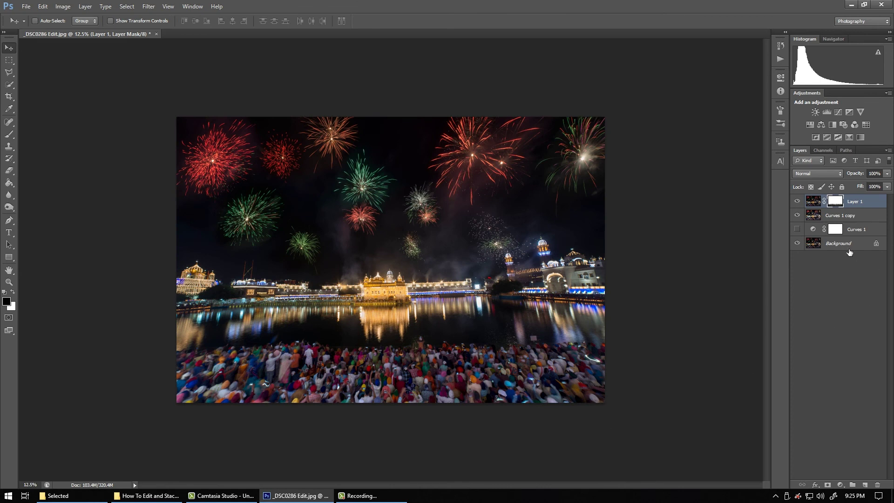
{"action": "key", "text": "ctrl+shift+e"}
{"action": "key", "text": "x"}
{"action": "left_click", "coordinate": [860, 205]}
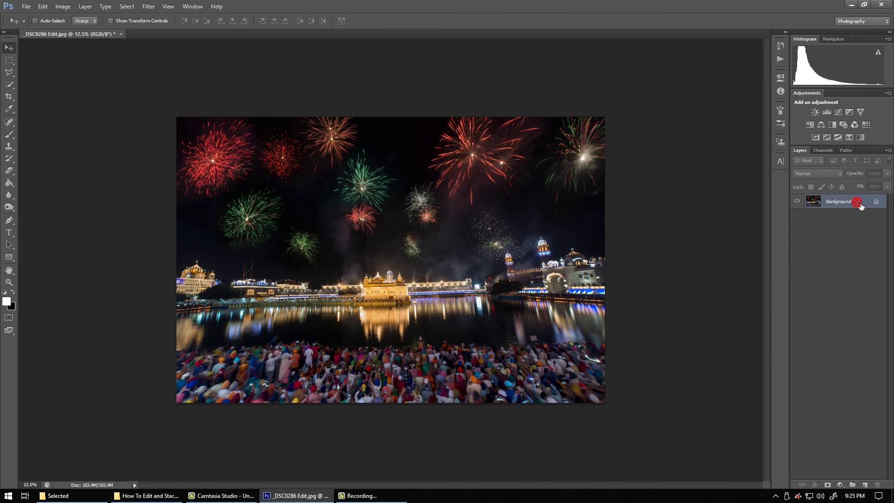
{"action": "key", "text": "ctrl+s"}
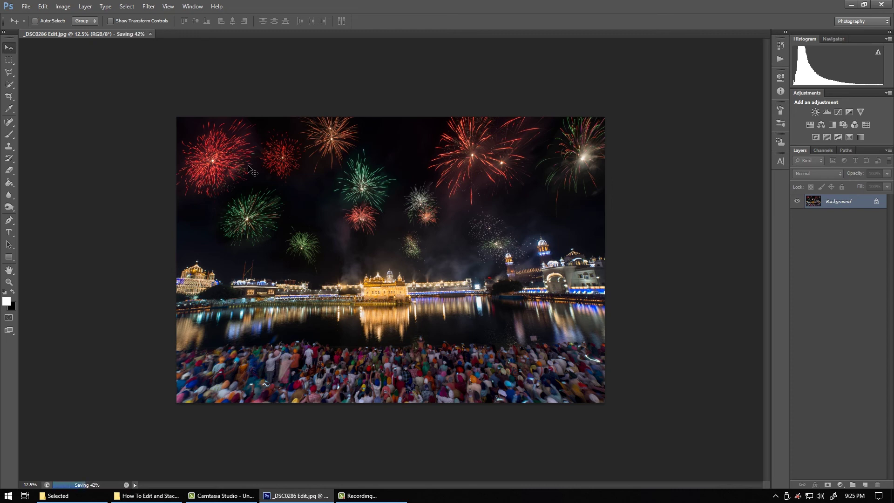
{"action": "key", "text": "ctrl+j"}
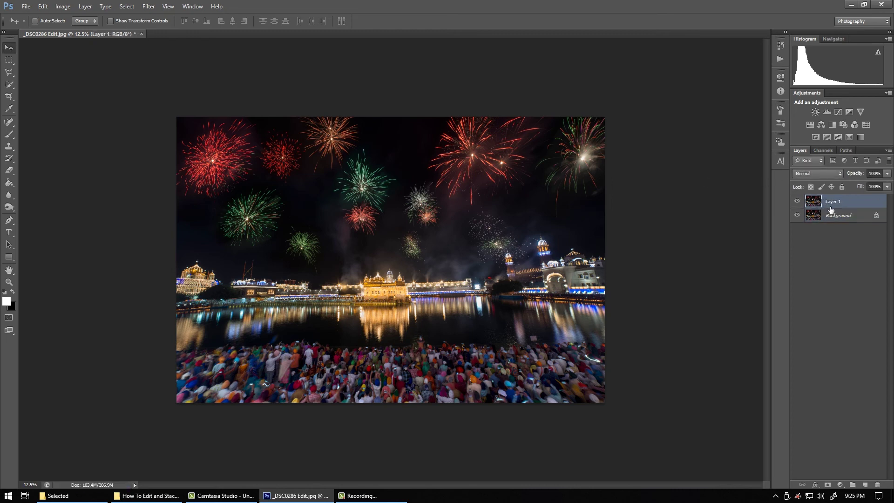
Apply Color Efex Pro Contrast Only with +2% brightness, +9% contrast and +15% saturation.
{"action": "left_click", "coordinate": [148, 6]}
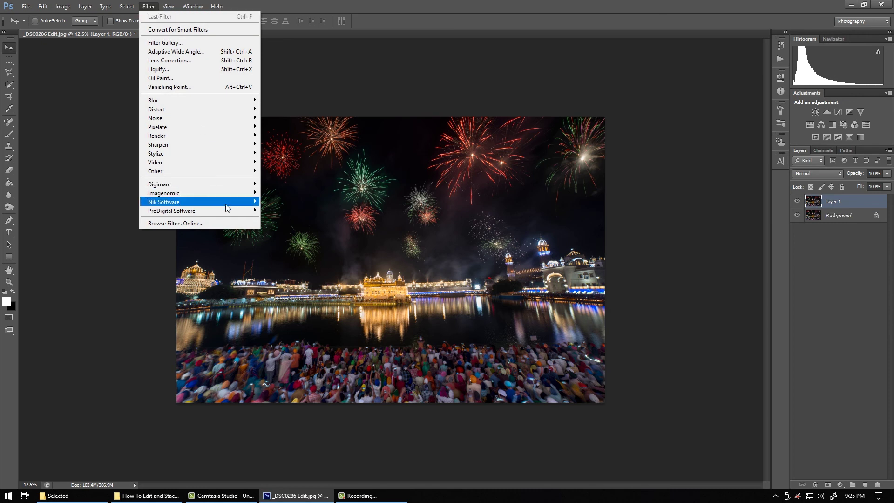
{"action": "mouse_move", "coordinate": [163, 202]}
{"action": "left_click", "coordinate": [276, 200]}
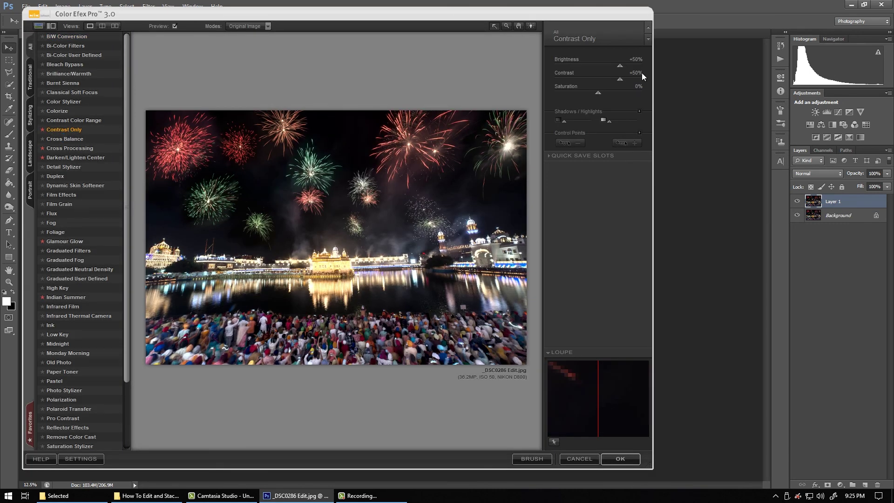
{"action": "left_click", "coordinate": [599, 78]}
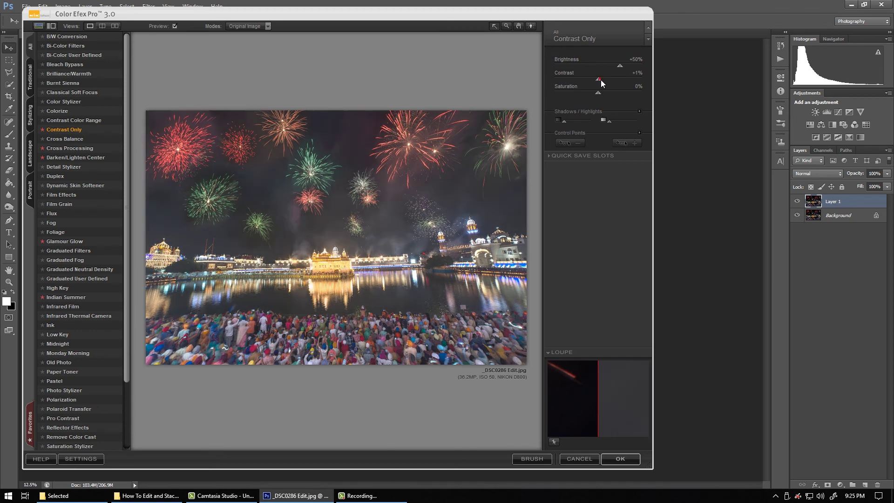
{"action": "left_click_drag", "start_coordinate": [601, 81], "coordinate": [595, 65]}
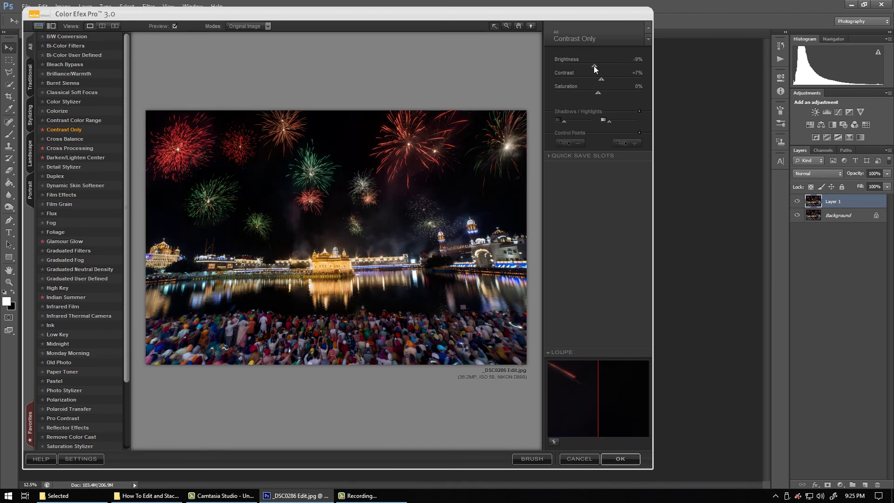
{"action": "left_click_drag", "start_coordinate": [592, 66], "coordinate": [593, 67]}
{"action": "left_click_drag", "start_coordinate": [605, 78], "coordinate": [602, 78]}
{"action": "left_click_drag", "start_coordinate": [610, 94], "coordinate": [609, 94]}
{"action": "left_click_drag", "start_coordinate": [596, 66], "coordinate": [598, 66]}
{"action": "left_click", "coordinate": [614, 461]}
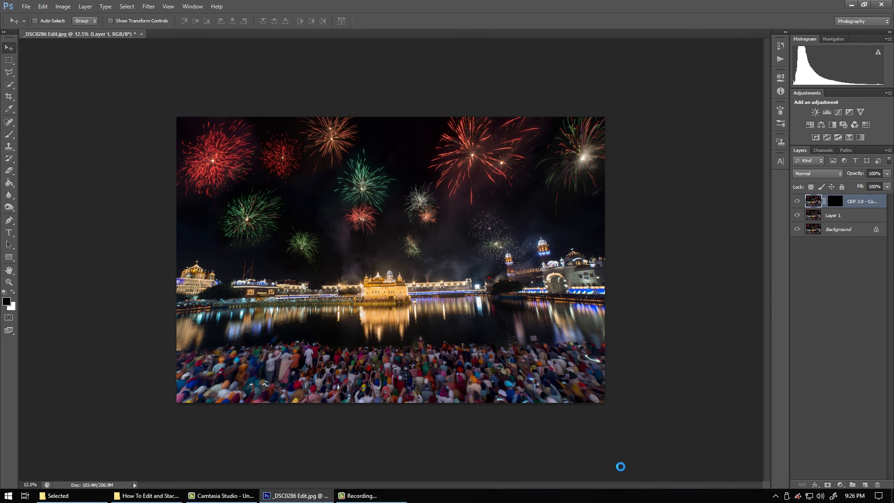